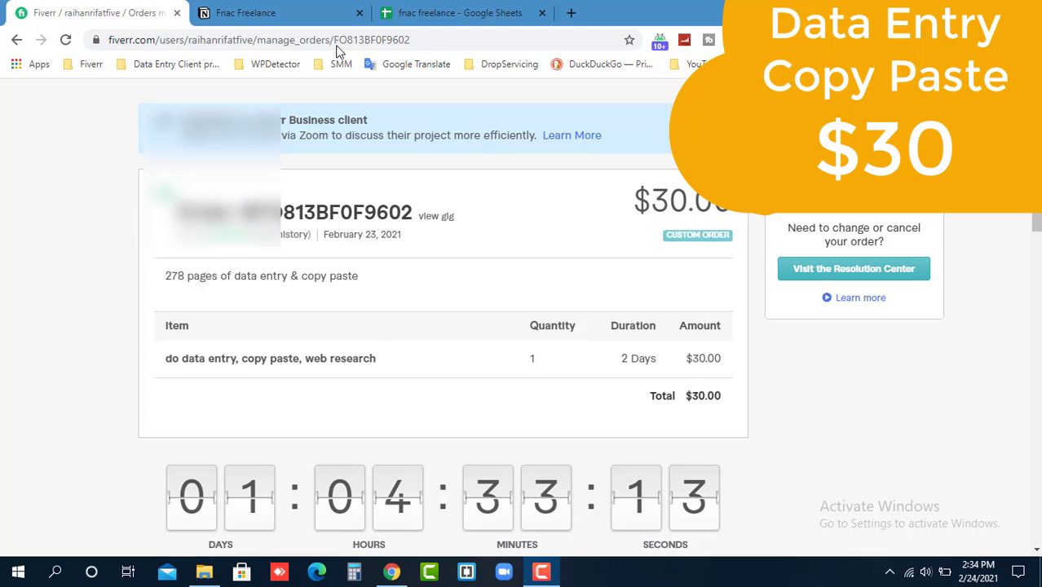
Read through the Fnac Freelance brief, including its scraping instructions, requested vendor details and Google sheet link
{"action": "left_click", "coordinate": [257, 12]}
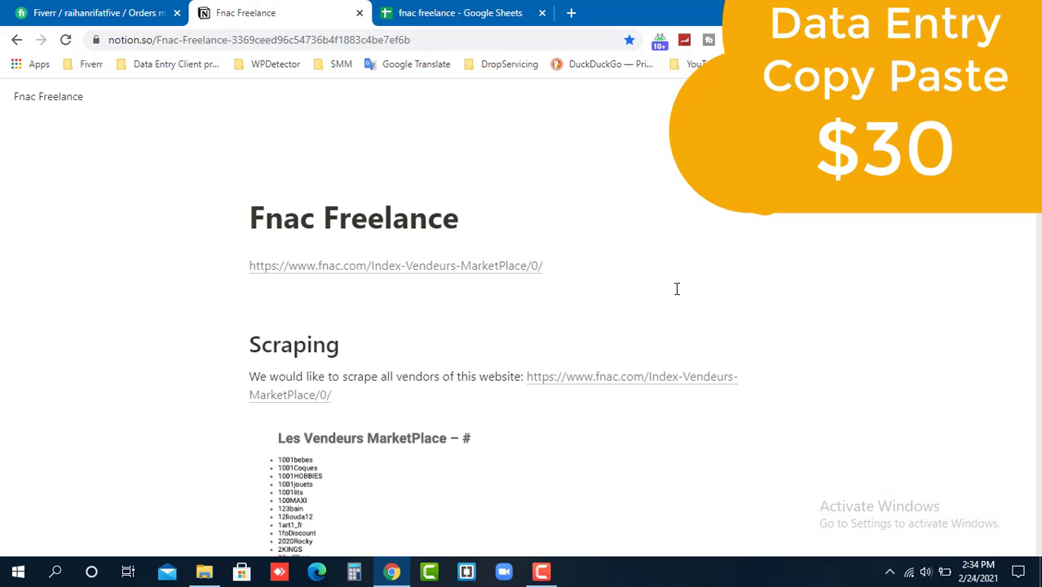
{"action": "scroll", "coordinate": [677, 289], "scroll_direction": "down", "scroll_amount": 15}
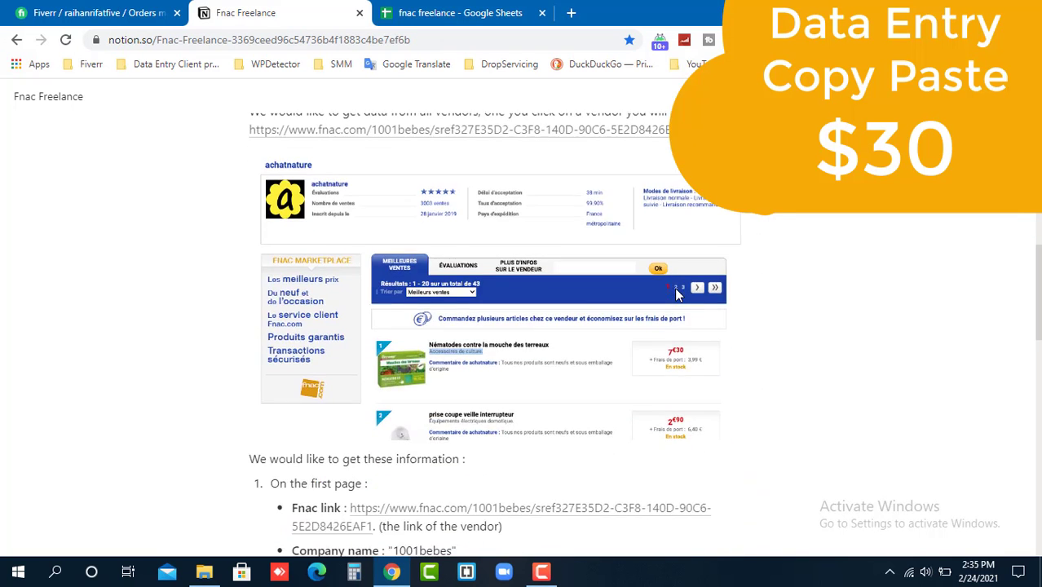
{"action": "scroll", "coordinate": [677, 295], "scroll_direction": "down", "scroll_amount": 10}
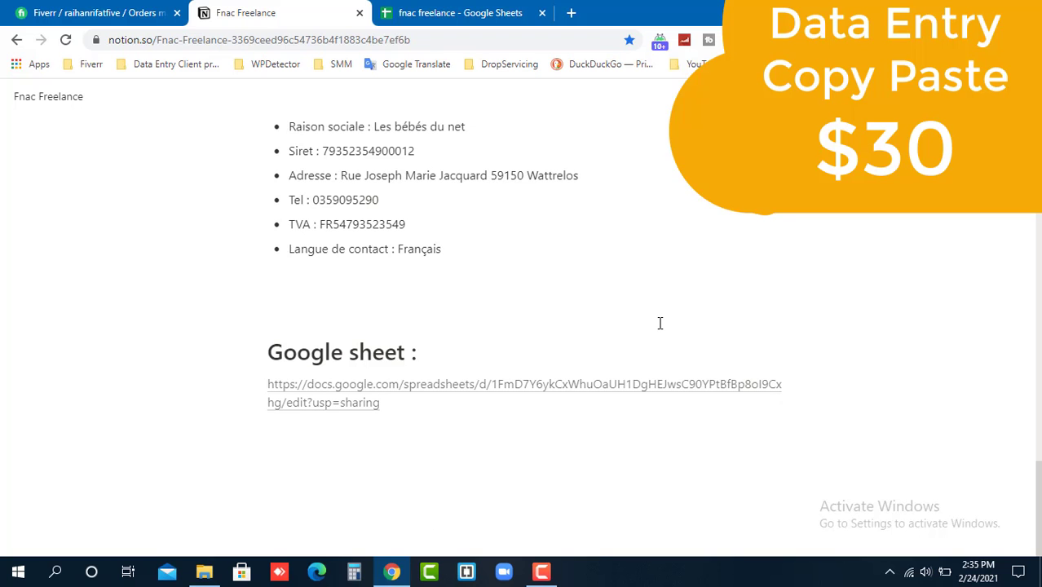
{"action": "scroll", "coordinate": [660, 324], "scroll_direction": "up", "scroll_amount": 2}
{"action": "scroll", "coordinate": [674, 342], "scroll_direction": "down", "scroll_amount": 1}
{"action": "scroll", "coordinate": [675, 341], "scroll_direction": "up", "scroll_amount": 4}
{"action": "scroll", "coordinate": [675, 342], "scroll_direction": "up", "scroll_amount": 6}
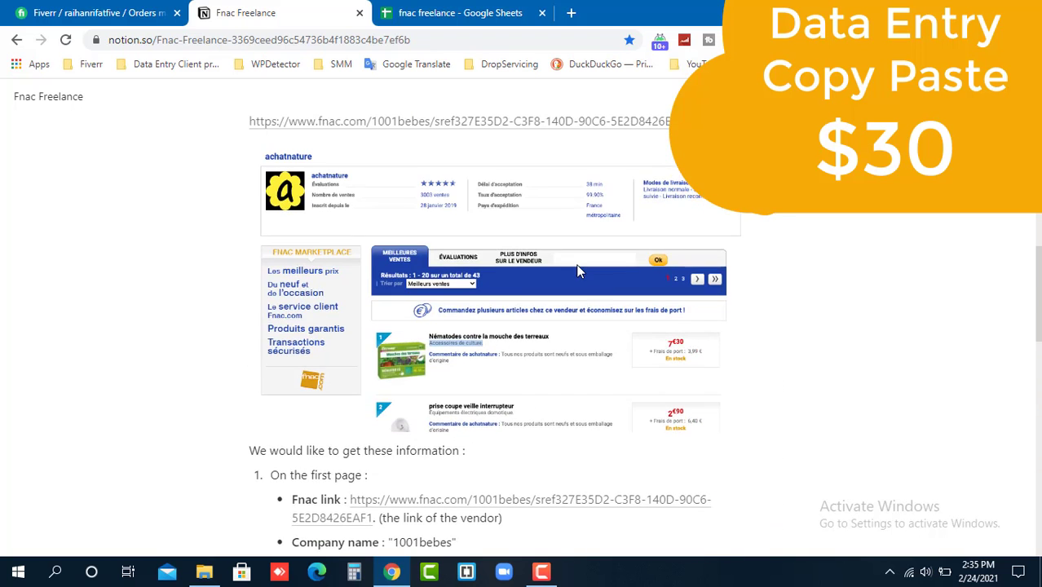
{"action": "scroll", "coordinate": [626, 310], "scroll_direction": "up", "scroll_amount": 3}
{"action": "scroll", "coordinate": [619, 310], "scroll_direction": "up", "scroll_amount": 3}
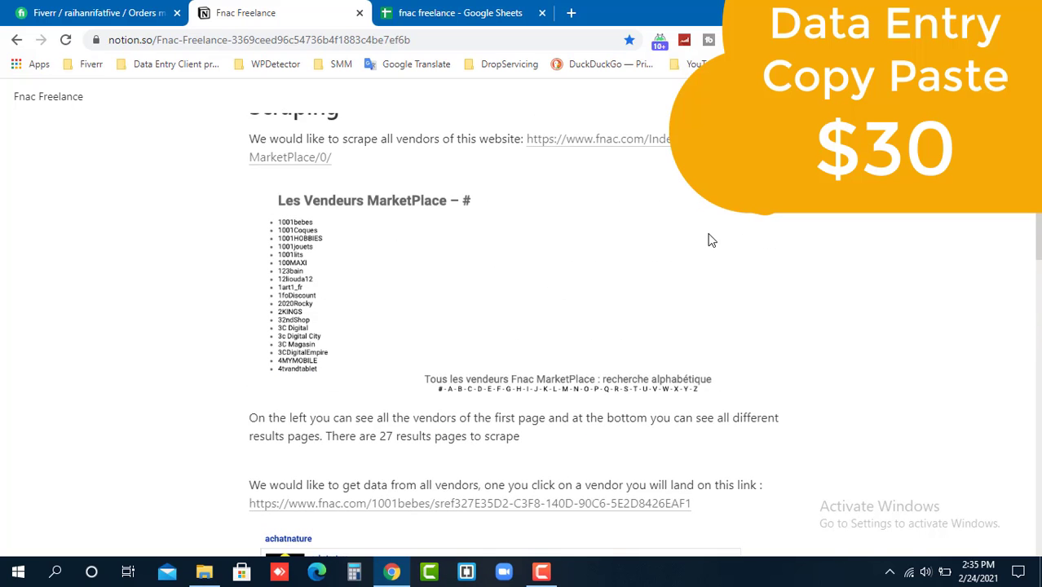
{"action": "scroll", "coordinate": [545, 200], "scroll_direction": "up", "scroll_amount": 3}
{"action": "scroll", "coordinate": [549, 200], "scroll_direction": "down", "scroll_amount": 1}
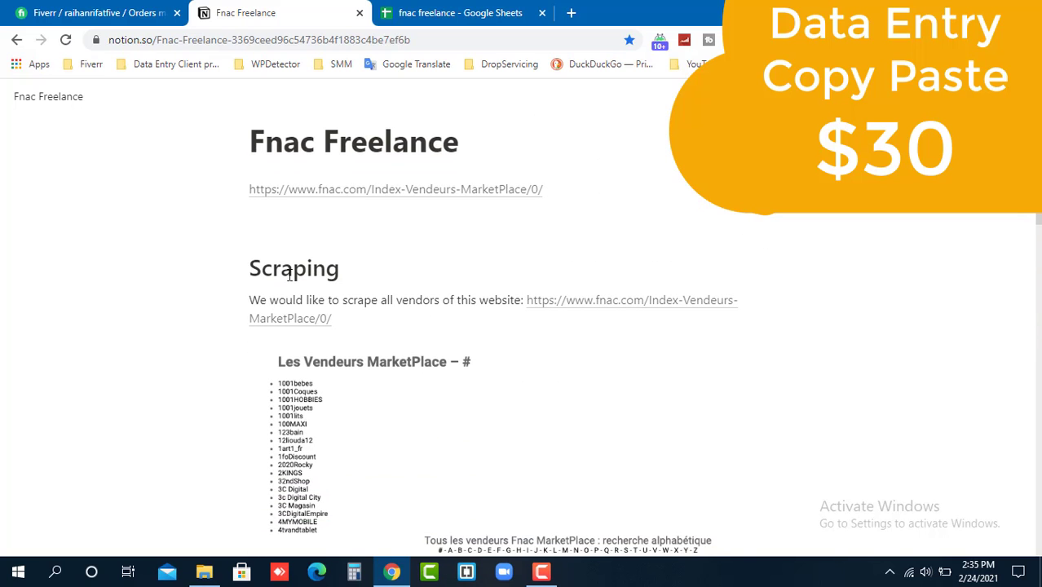
Open the Fnac marketplace vendor index from the brief, close the brief, and browse the vendors listed under C
{"action": "left_click", "coordinate": [649, 305]}
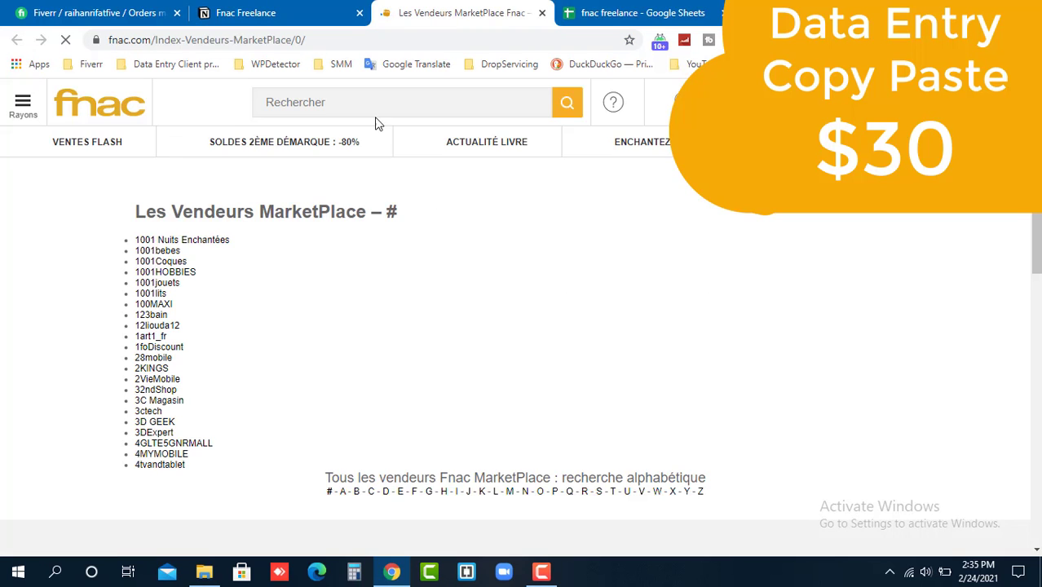
{"action": "left_click", "coordinate": [359, 13]}
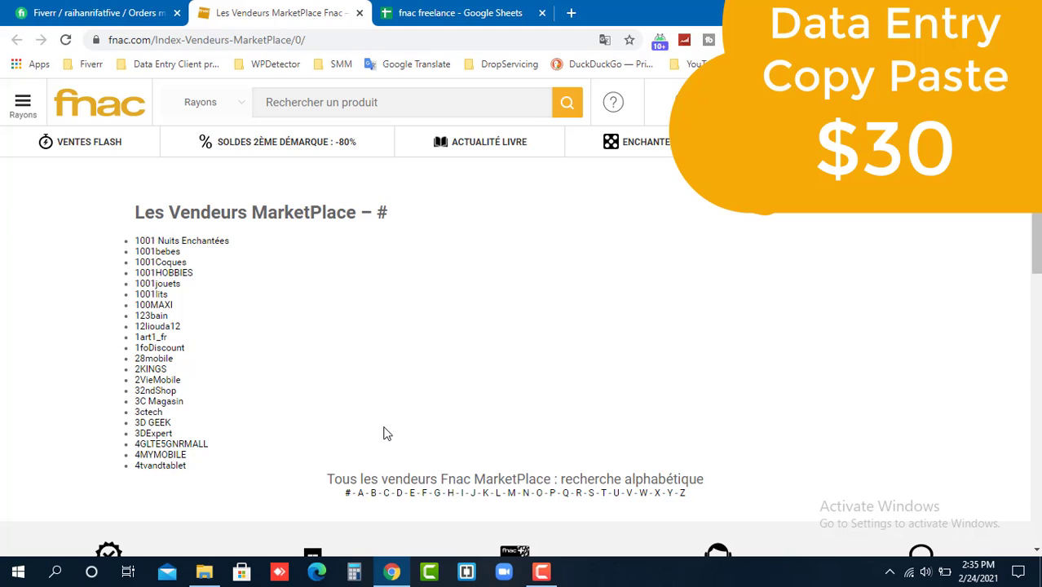
{"action": "left_click", "coordinate": [387, 496]}
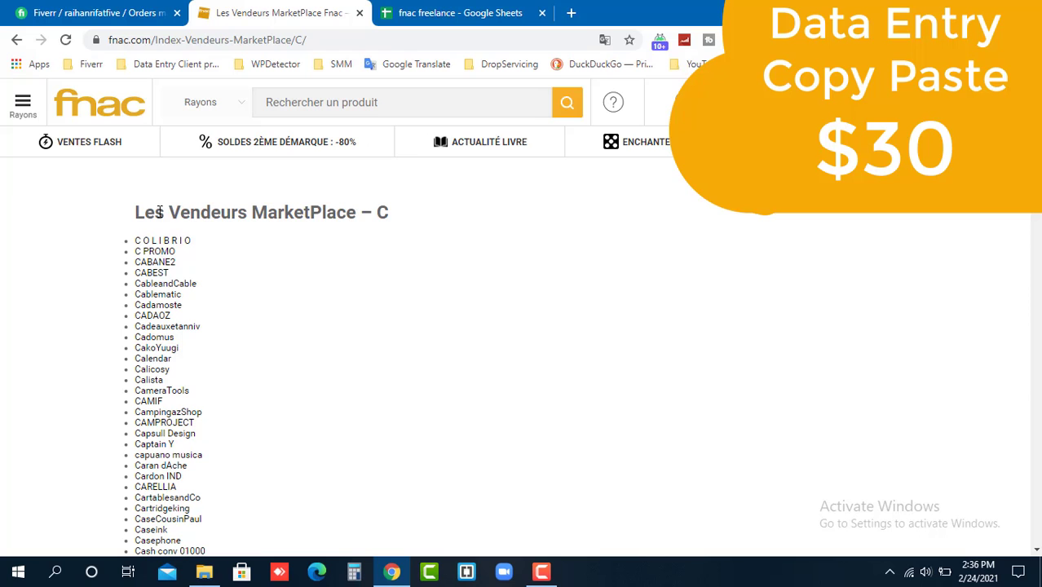
{"action": "scroll", "coordinate": [181, 281], "scroll_direction": "down", "scroll_amount": 10}
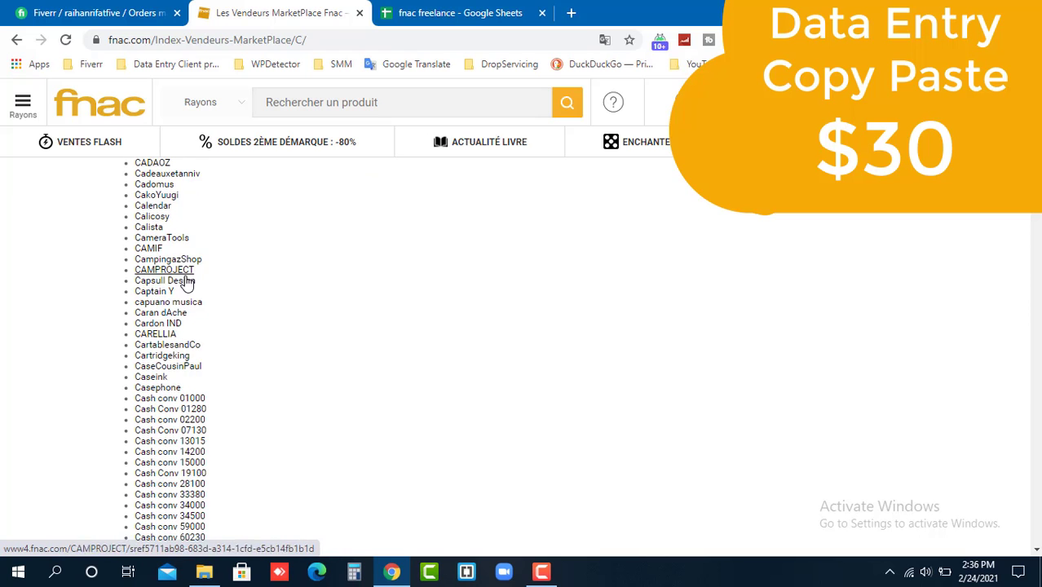
{"action": "scroll", "coordinate": [188, 281], "scroll_direction": "down", "scroll_amount": 10}
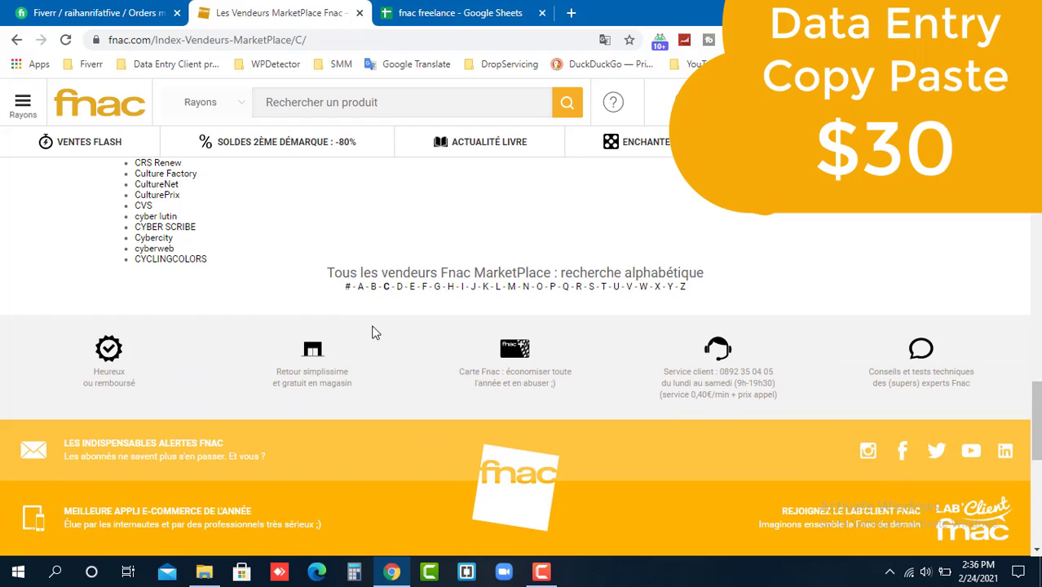
Look through the vendors listed under D and return to the vendor list for C
{"action": "left_click", "coordinate": [398, 287]}
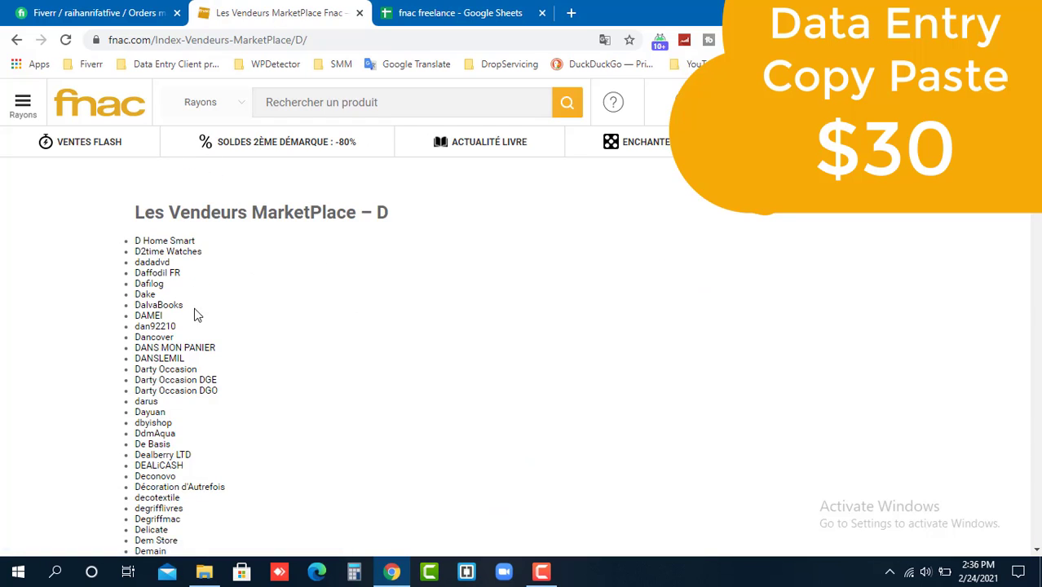
{"action": "scroll", "coordinate": [194, 316], "scroll_direction": "down", "scroll_amount": 2}
{"action": "scroll", "coordinate": [194, 317], "scroll_direction": "down", "scroll_amount": 12}
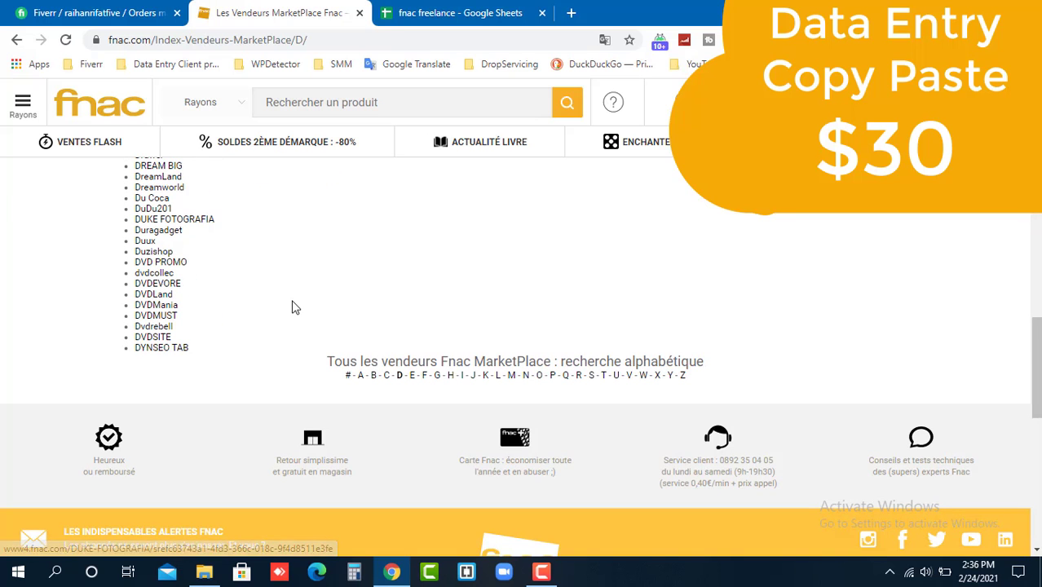
{"action": "left_click", "coordinate": [387, 375]}
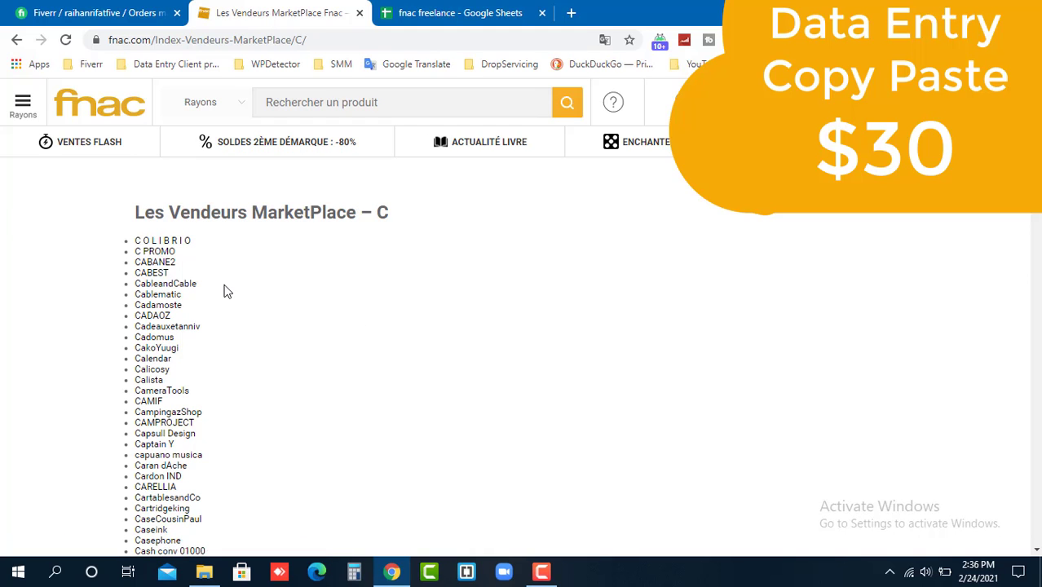
{"action": "scroll", "coordinate": [196, 278], "scroll_direction": "down", "scroll_amount": 1}
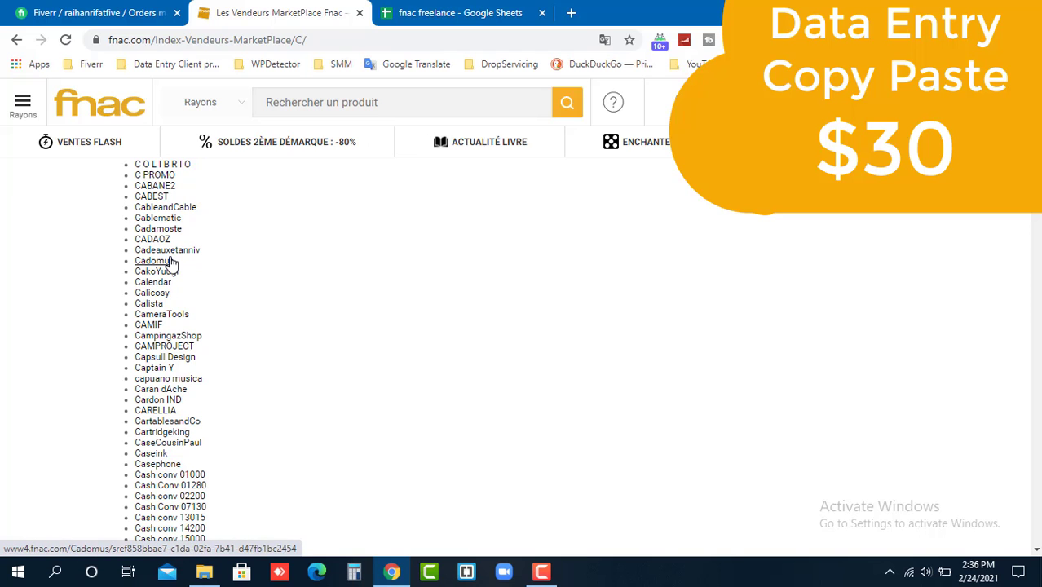
{"action": "scroll", "coordinate": [249, 295], "scroll_direction": "up", "scroll_amount": 1}
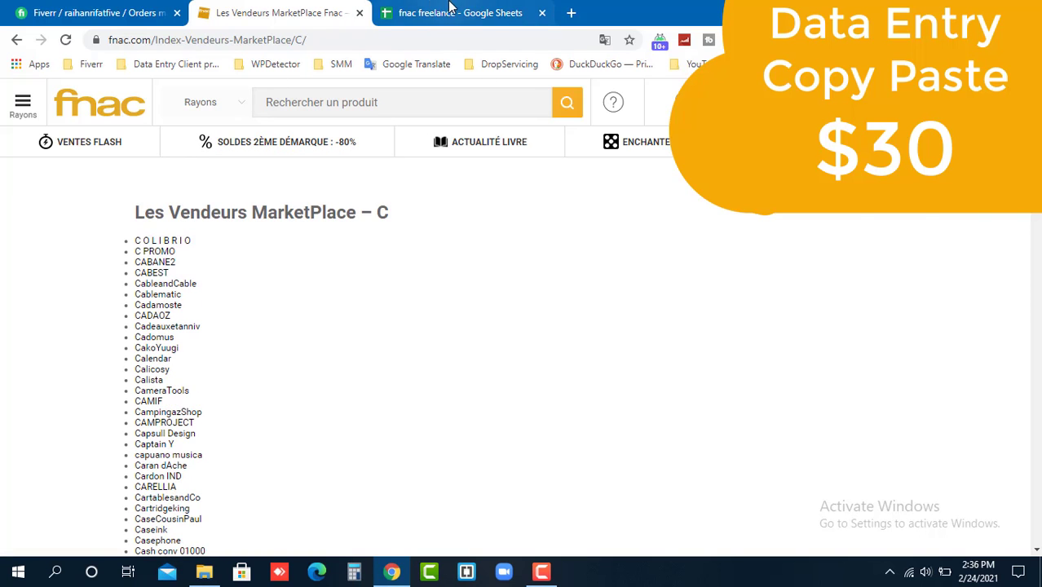
Compare the Category C sheet of the fnac freelance spreadsheet with the Fnac vendor list for C
{"action": "left_click", "coordinate": [450, 10]}
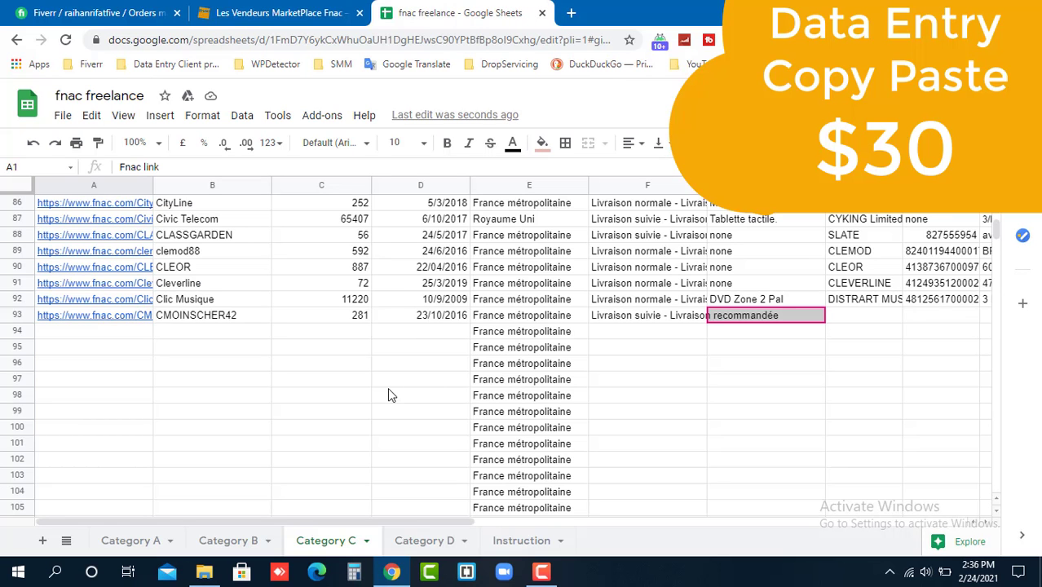
{"action": "type", "text": "none"}
{"action": "key", "text": "Tab"}
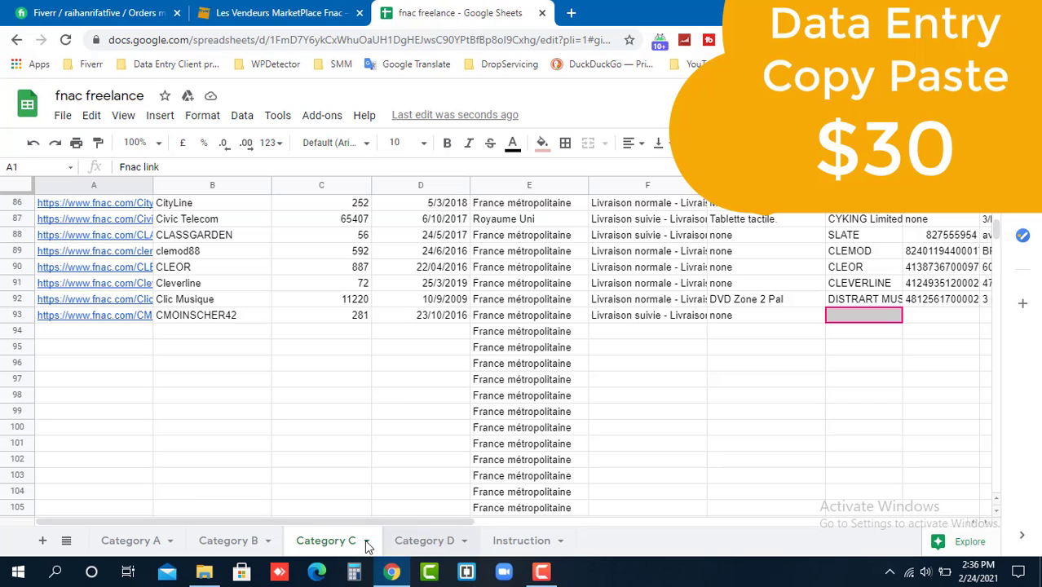
{"action": "left_click", "coordinate": [269, 6]}
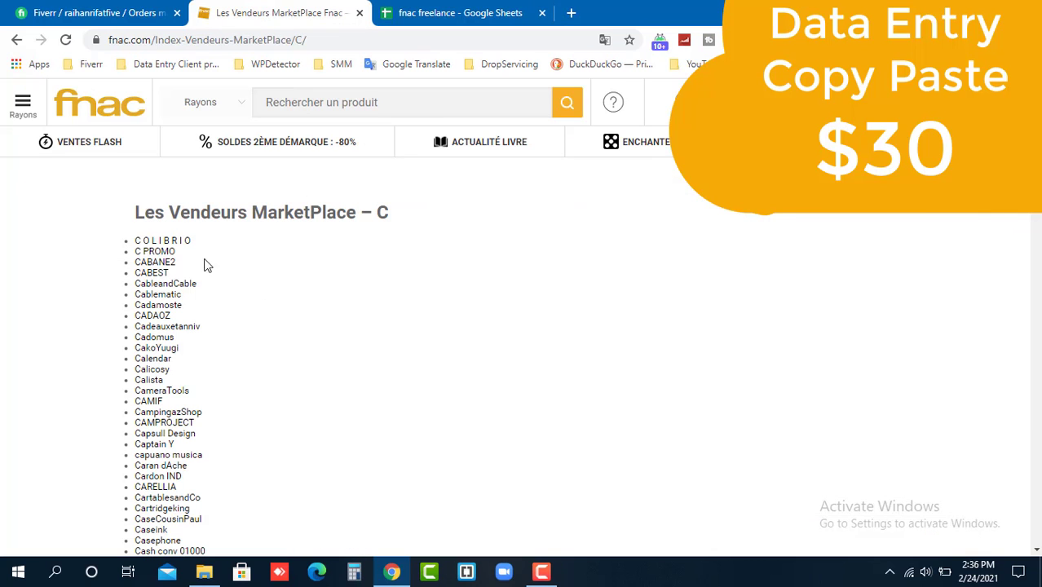
{"action": "left_click", "coordinate": [434, 7]}
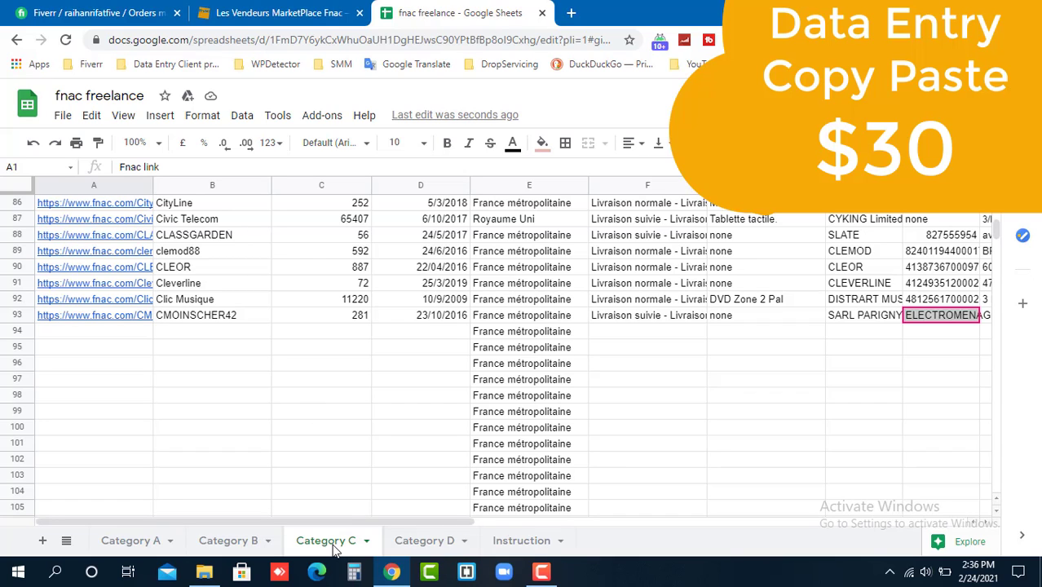
{"action": "left_click", "coordinate": [265, 9]}
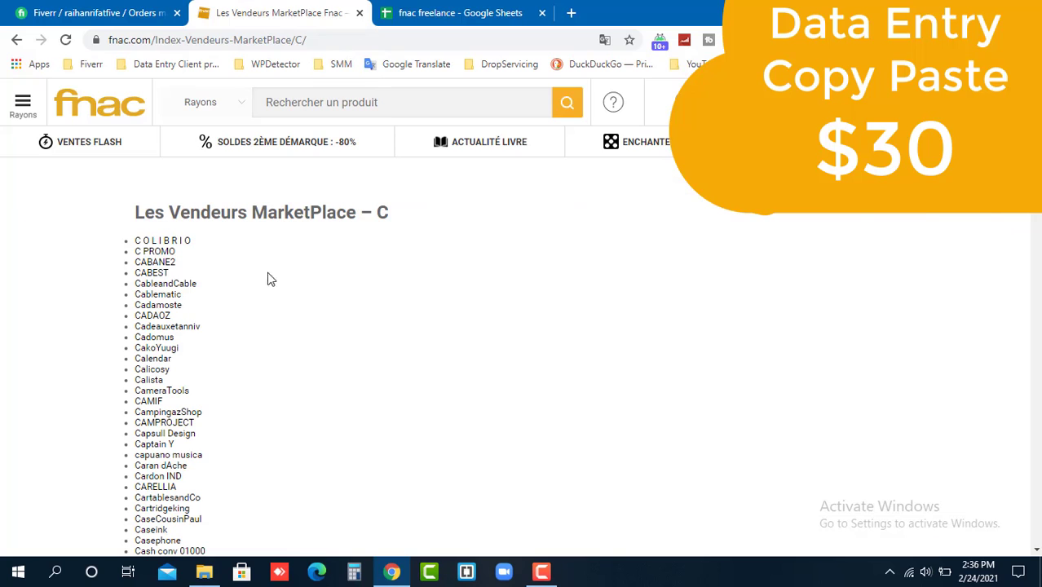
{"action": "left_click", "coordinate": [408, 13]}
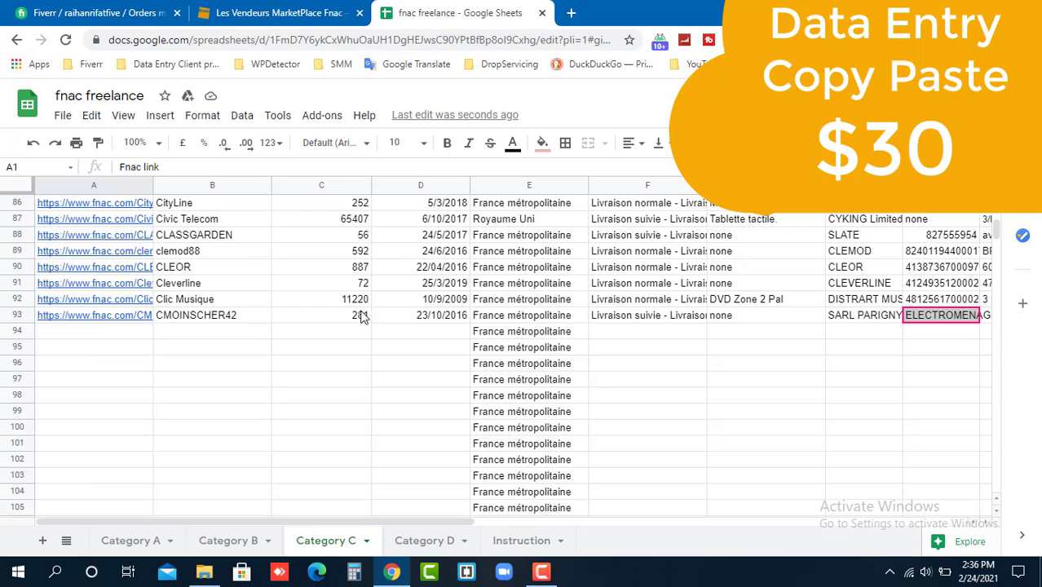
Copy the company name CMOINSCHER42 from cell B93, the last filled row of the Category C sheet
{"action": "left_click", "coordinate": [196, 321]}
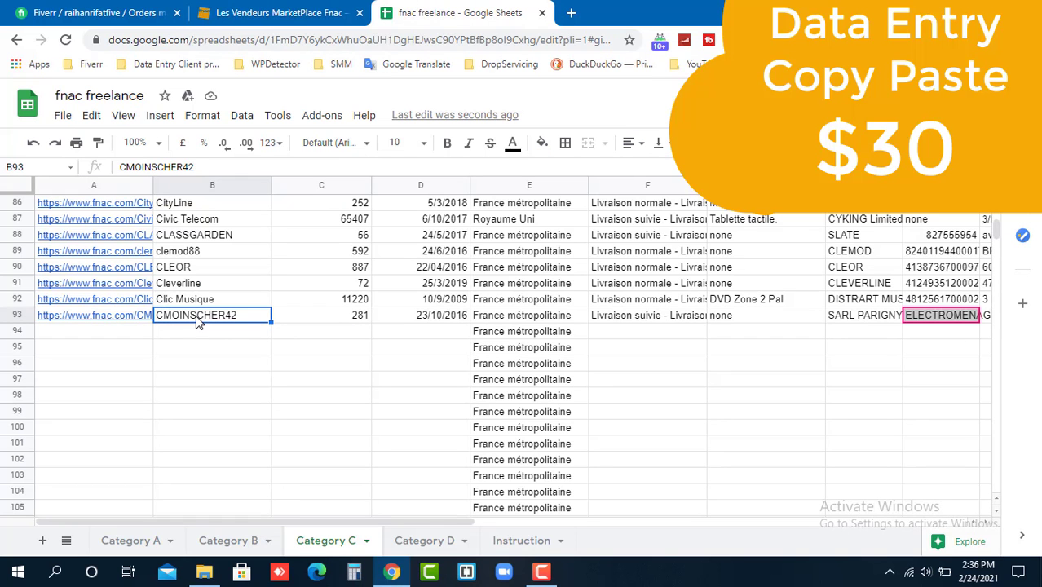
{"action": "double_click", "coordinate": [197, 322]}
{"action": "double_click", "coordinate": [196, 320]}
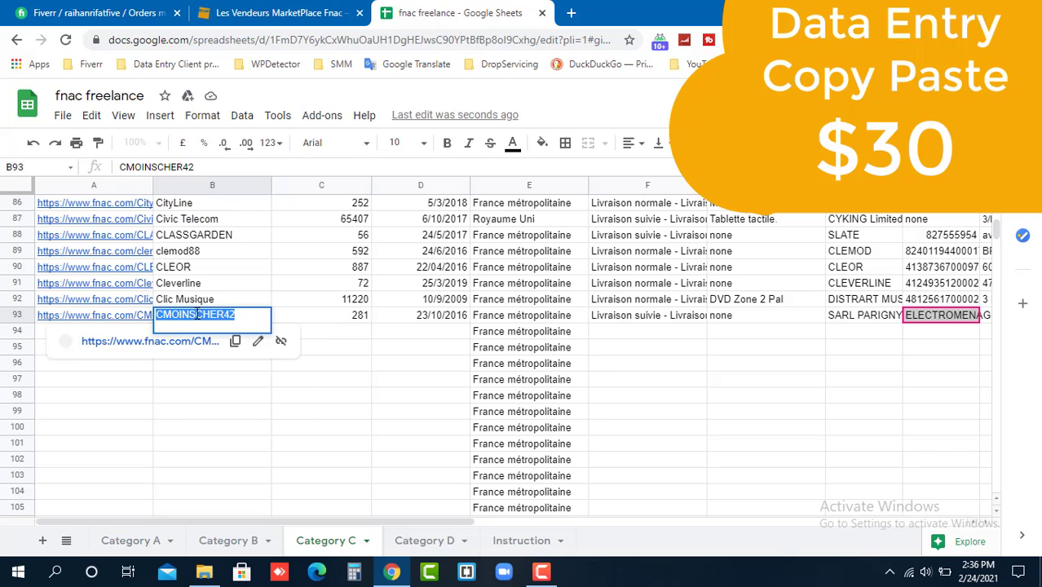
{"action": "right_click", "coordinate": [197, 315]}
{"action": "left_click", "coordinate": [269, 74]}
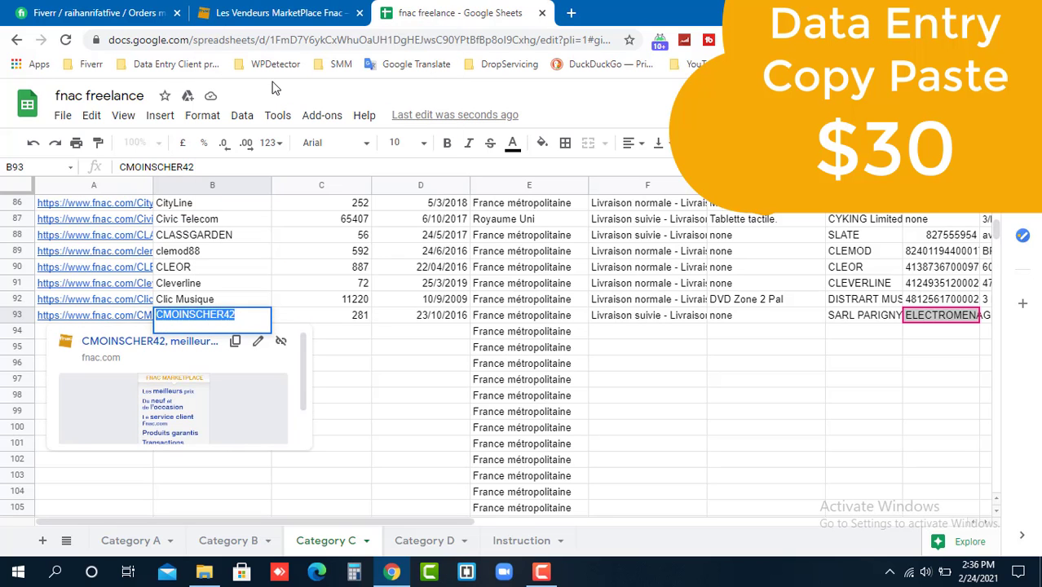
{"action": "left_click", "coordinate": [411, 428]}
Search the Fnac vendor list for C for CMOINSCHER42 and close the search
{"action": "left_click", "coordinate": [275, 12]}
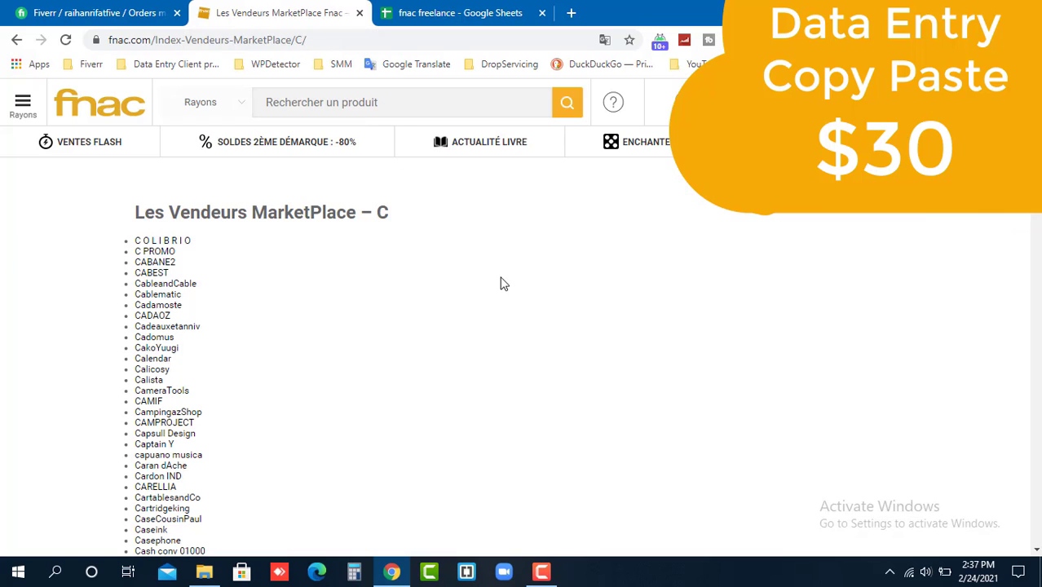
{"action": "key", "text": "ctrl+f"}
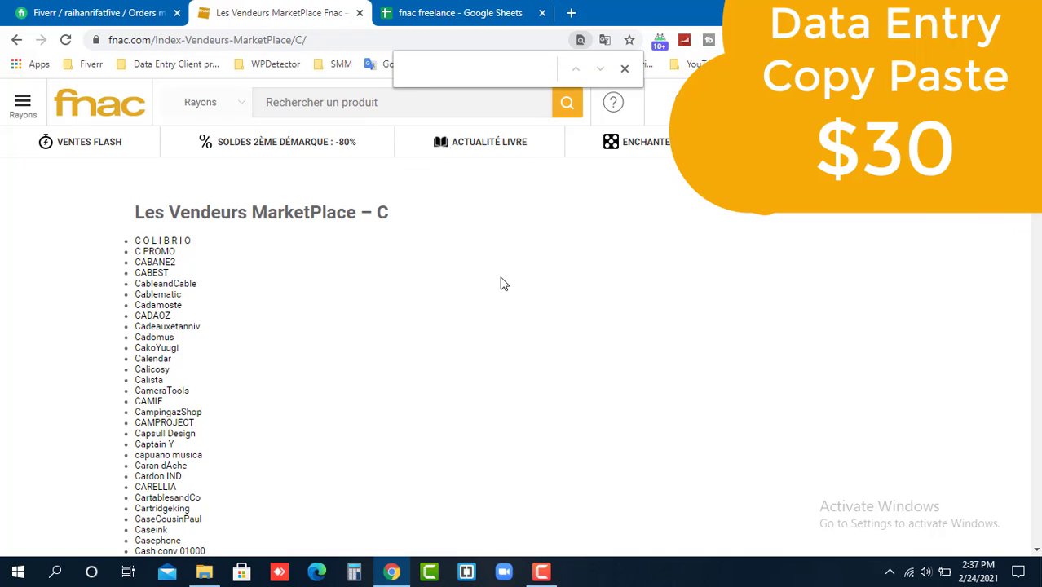
{"action": "key", "text": "ctrl+v"}
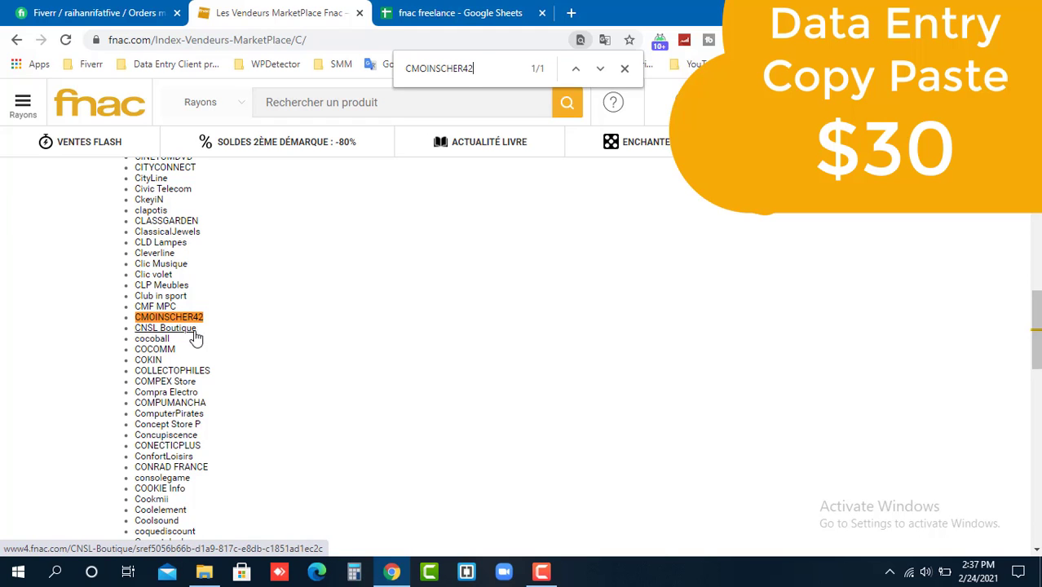
{"action": "left_click", "coordinate": [625, 68]}
Remove the extra line break after CMOINSCHER42 in cell B93 of the Category C sheet
{"action": "left_click", "coordinate": [473, 12]}
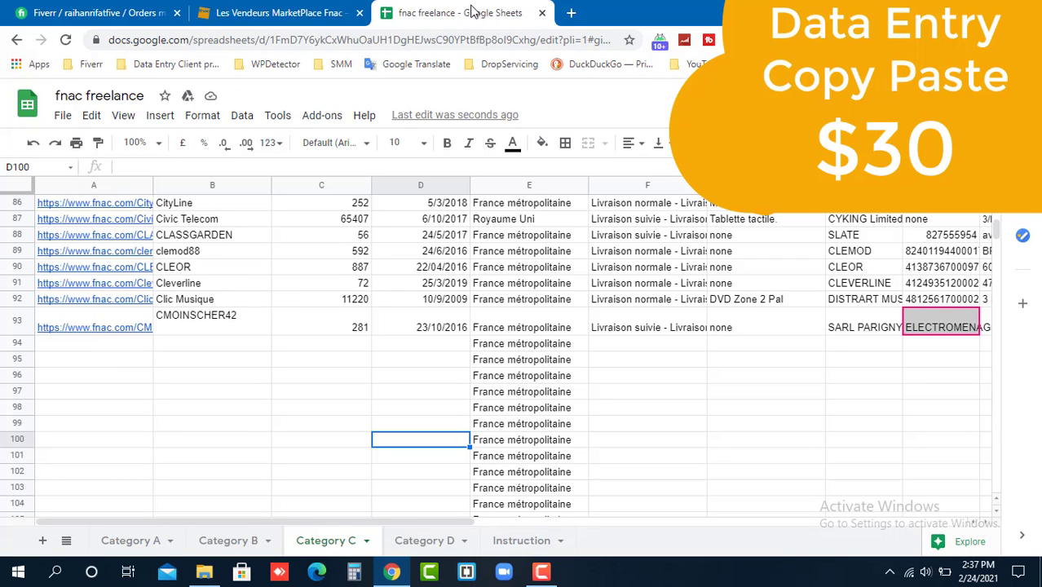
{"action": "double_click", "coordinate": [240, 325]}
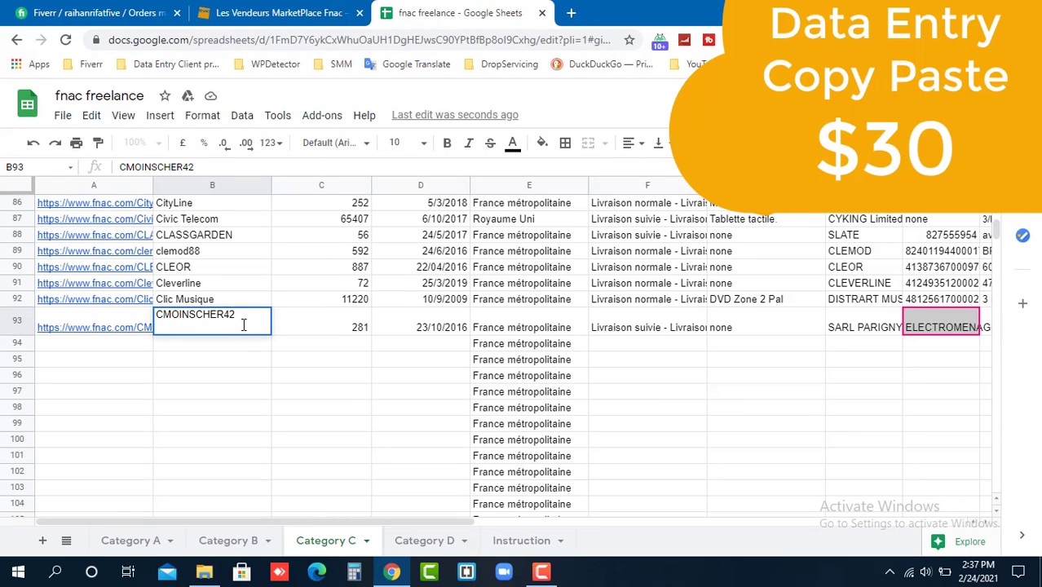
{"action": "left_click", "coordinate": [330, 408]}
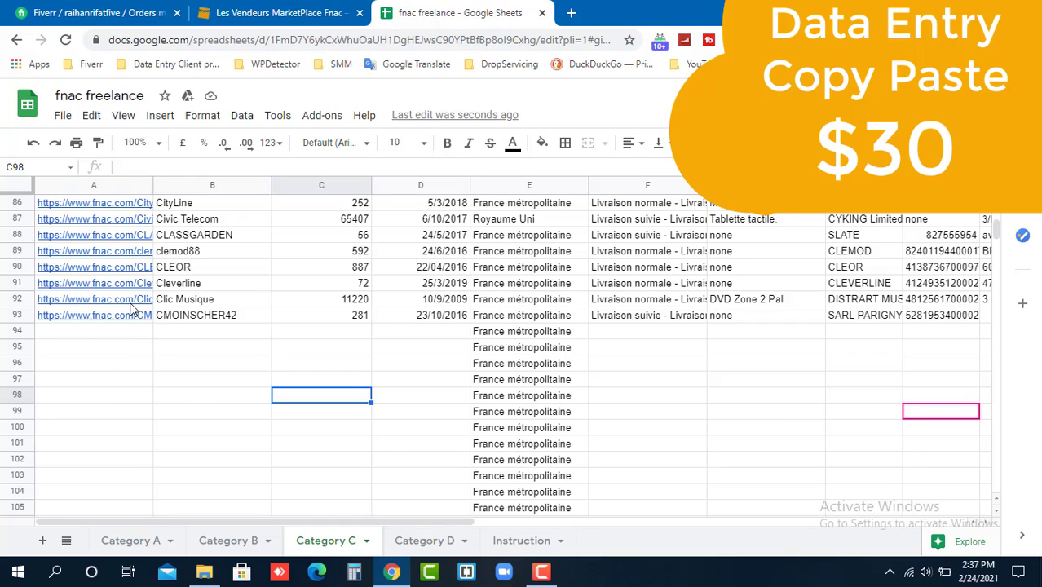
Open the page of CNSL Boutique, the vendor listed after CMOINSCHER42, in a new tab
{"action": "left_click", "coordinate": [297, 8]}
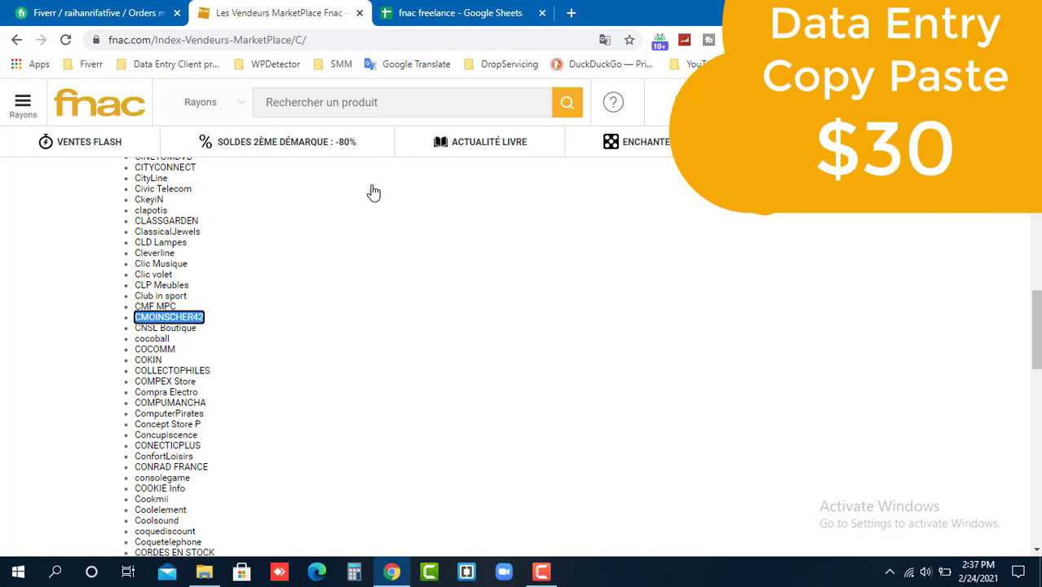
{"action": "right_click", "coordinate": [185, 332]}
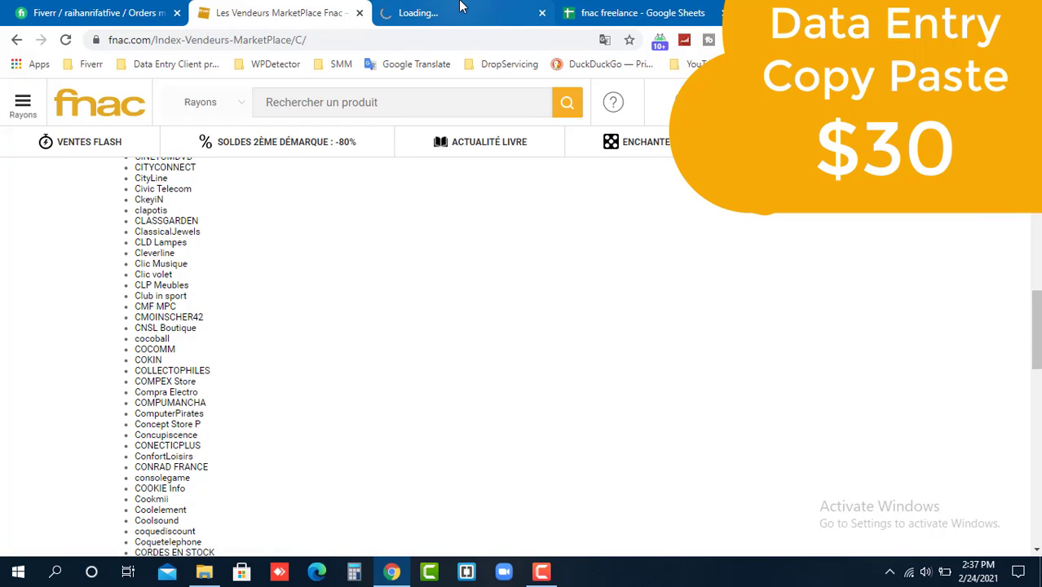
{"action": "key", "text": "ctrl+Tab"}
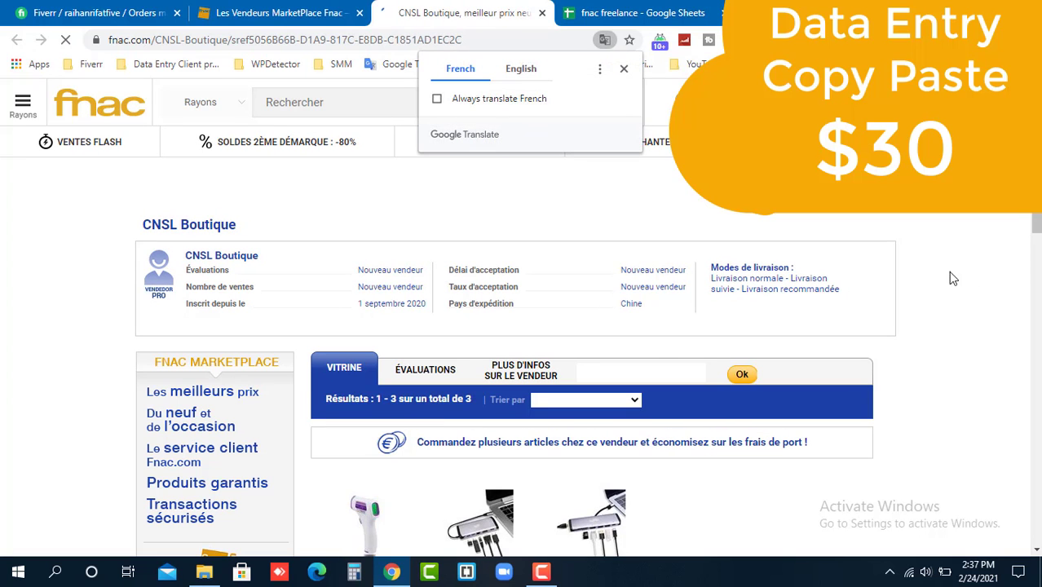
{"action": "left_click", "coordinate": [496, 40]}
{"action": "left_click", "coordinate": [587, 10]}
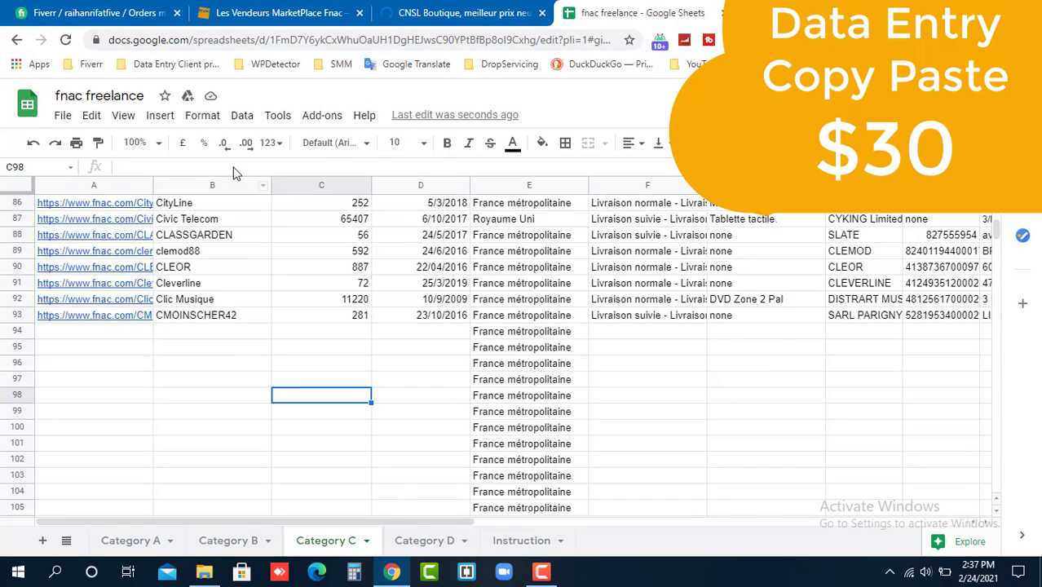
{"action": "left_click", "coordinate": [469, 12]}
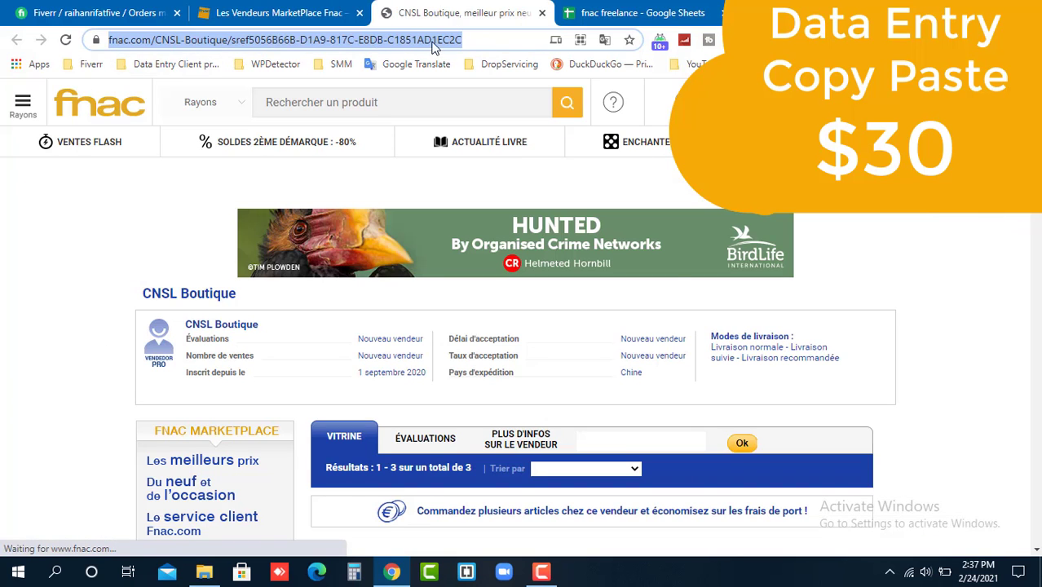
{"action": "left_click", "coordinate": [619, 9]}
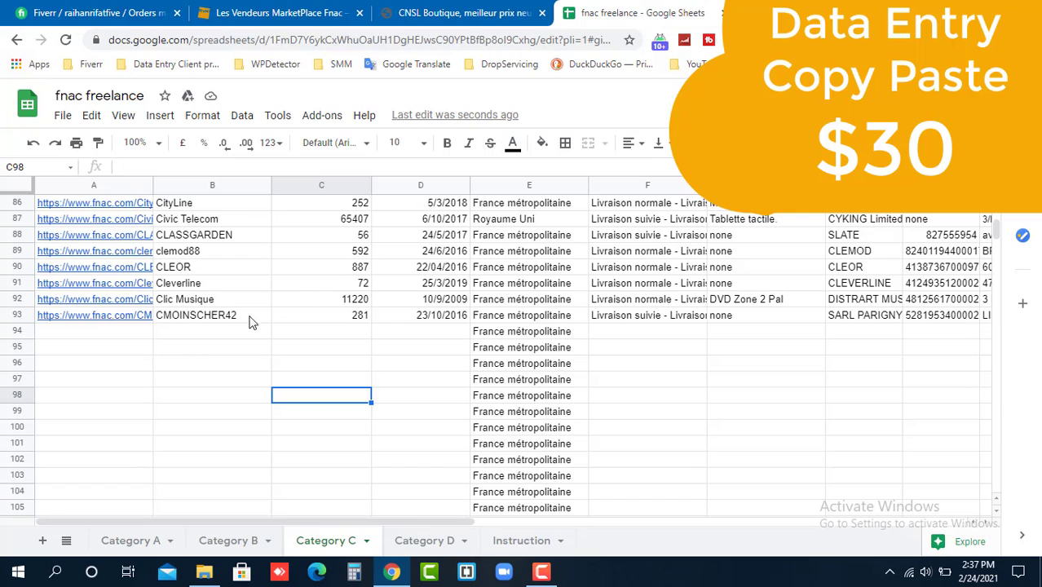
{"action": "double_click", "coordinate": [76, 333]}
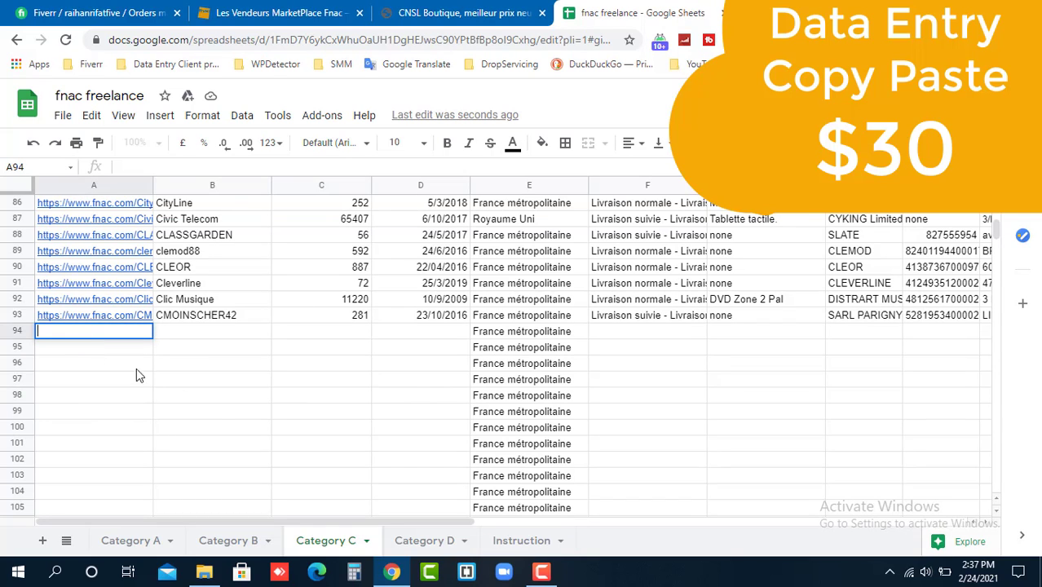
{"action": "left_click", "coordinate": [215, 413]}
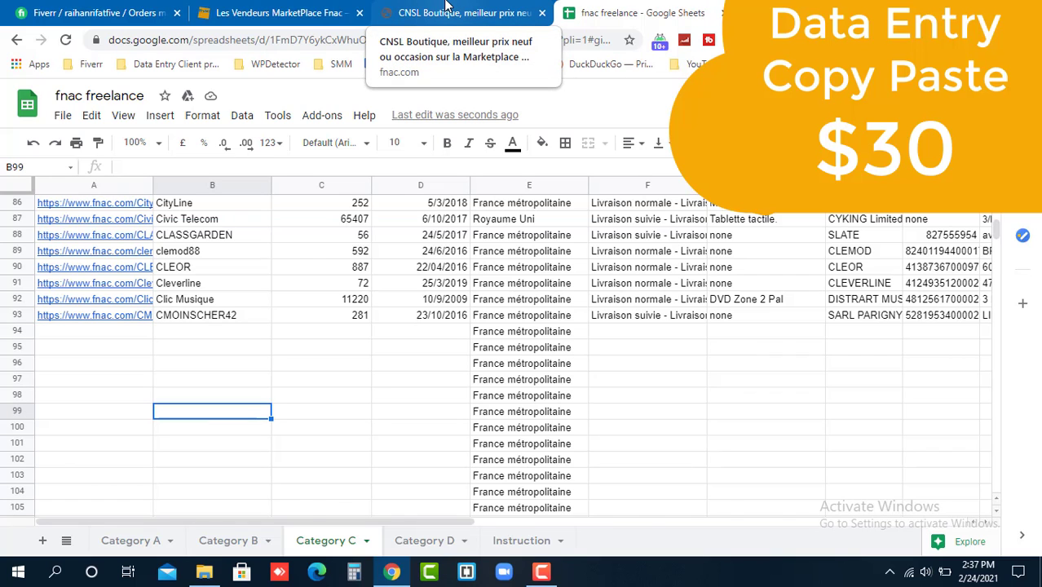
Copy the full web address of the CNSL Boutique vendor page into cell A94 of the Category C sheet
{"action": "left_click", "coordinate": [446, 10]}
{"action": "left_click", "coordinate": [487, 46]}
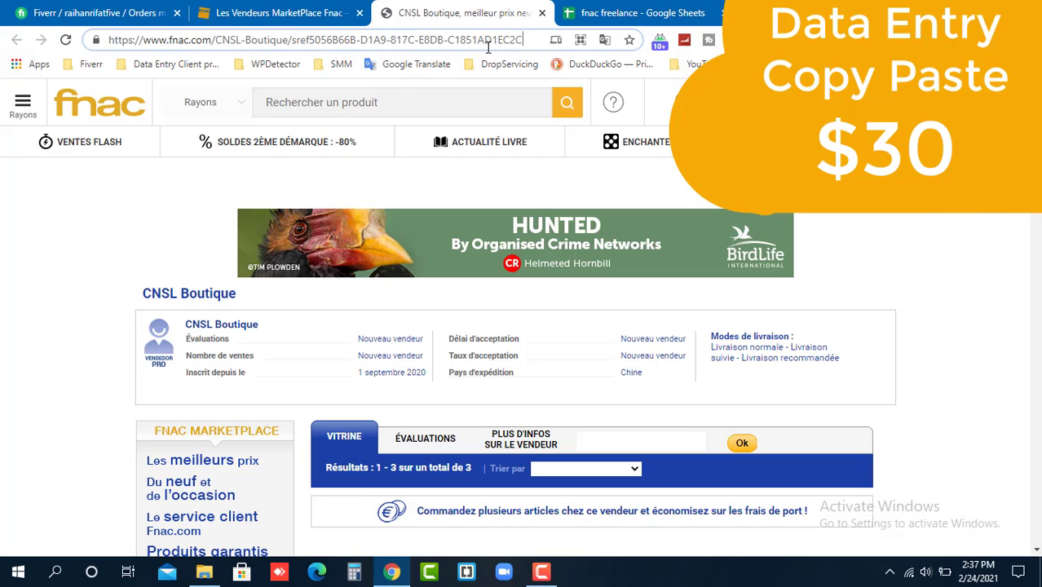
{"action": "left_click_drag", "start_coordinate": [526, 39], "coordinate": [94, 37]}
{"action": "right_click", "coordinate": [504, 47]}
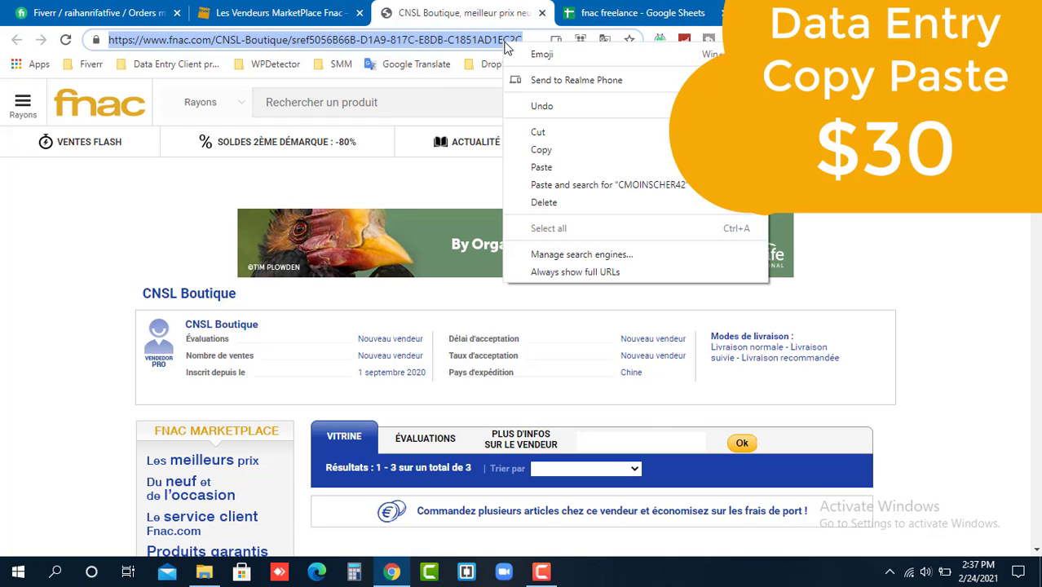
{"action": "left_click", "coordinate": [548, 148]}
{"action": "left_click", "coordinate": [620, 8]}
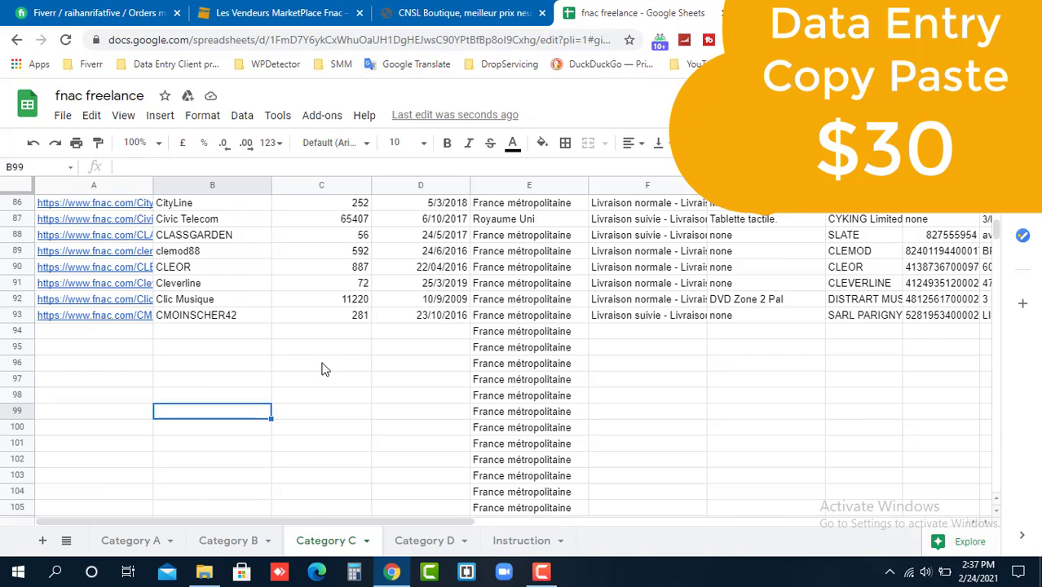
{"action": "left_click", "coordinate": [69, 336]}
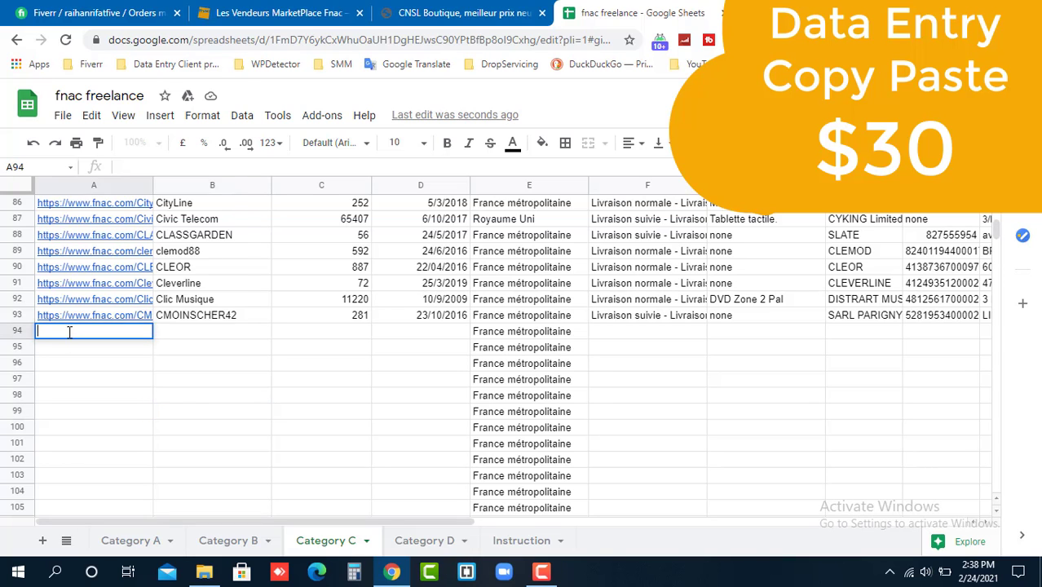
{"action": "right_click", "coordinate": [69, 336]}
{"action": "left_click", "coordinate": [134, 192]}
{"action": "left_click", "coordinate": [301, 401]}
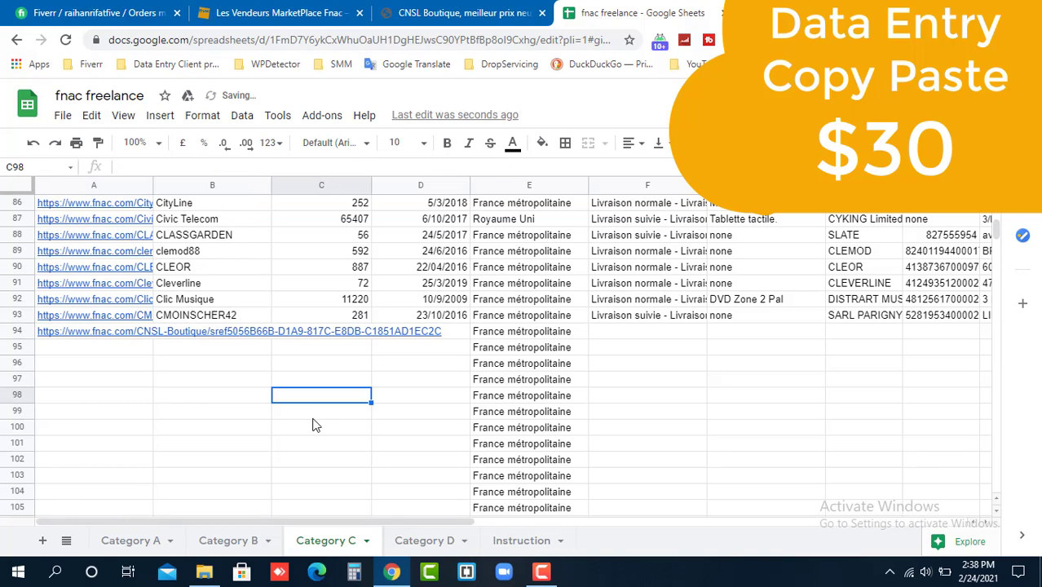
Copy the vendor name CNSL Boutique from its Fnac page into cell B94 of the Category C sheet
{"action": "left_click", "coordinate": [456, 12]}
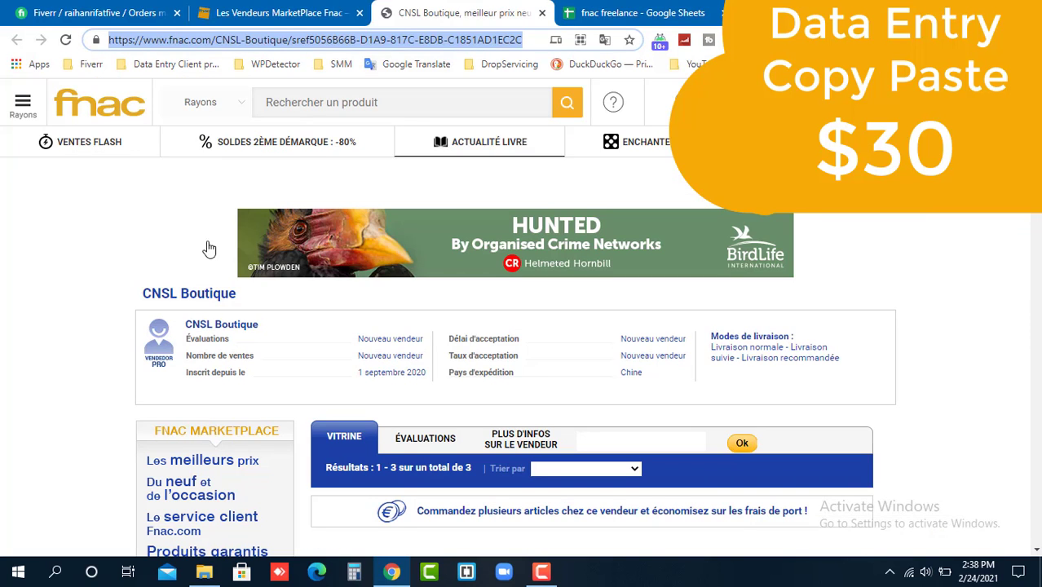
{"action": "left_click_drag", "start_coordinate": [117, 291], "coordinate": [237, 294]}
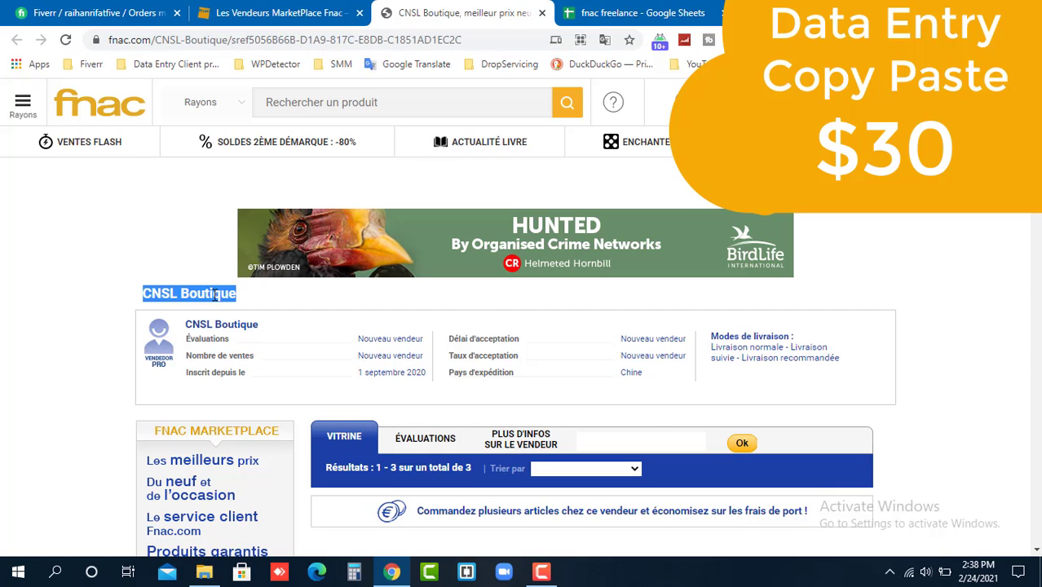
{"action": "right_click", "coordinate": [214, 295]}
{"action": "left_click", "coordinate": [252, 308]}
{"action": "left_click", "coordinate": [642, 12]}
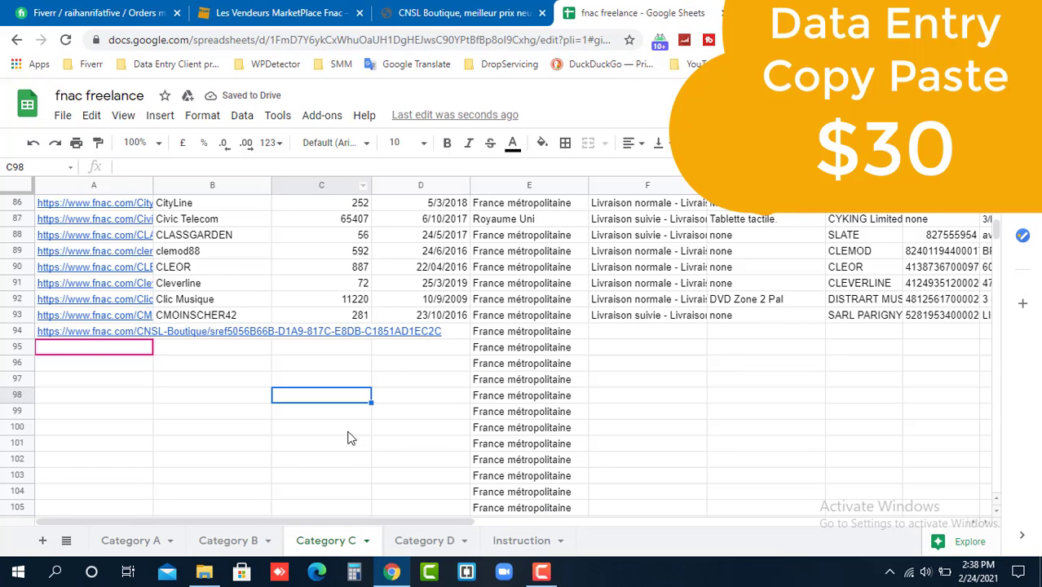
{"action": "double_click", "coordinate": [215, 331]}
{"action": "right_click", "coordinate": [215, 331]}
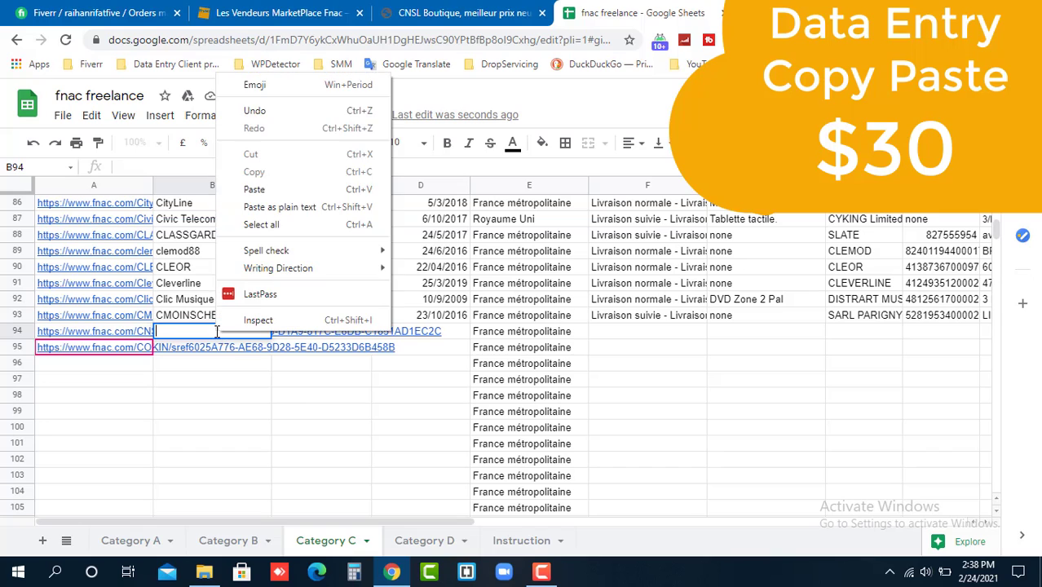
{"action": "left_click", "coordinate": [278, 190]}
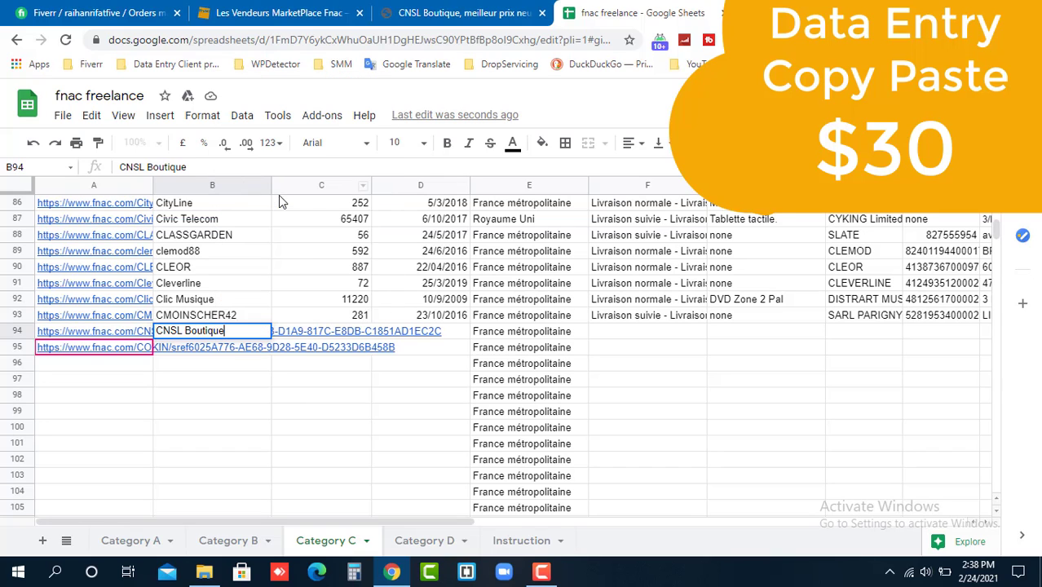
{"action": "left_click", "coordinate": [326, 430]}
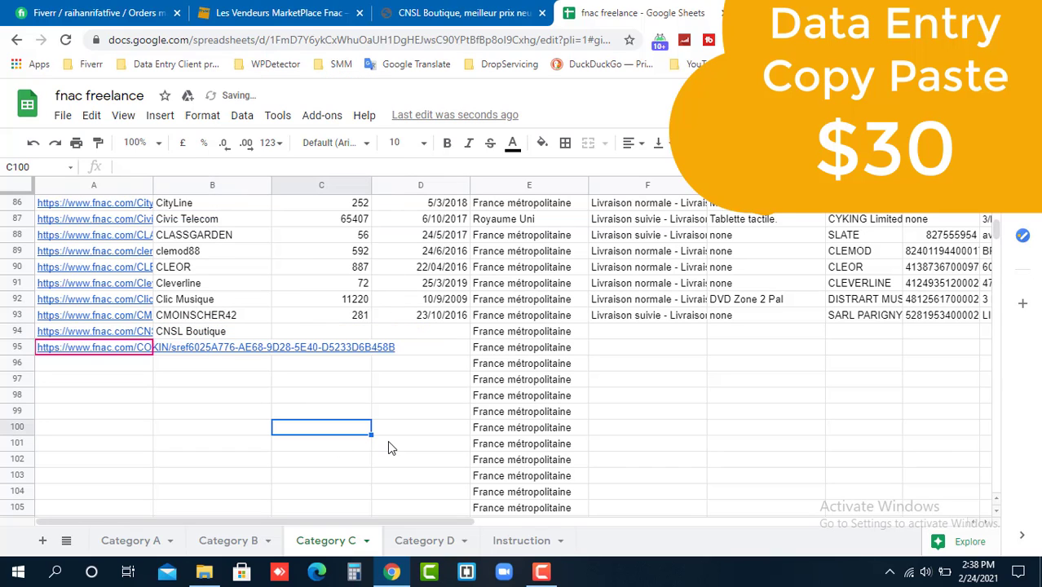
Copy the vendor's Nombre de ventes value, Nouveau vendeur, from the Fnac page into cell C94 of the Category C sheet
{"action": "left_click", "coordinate": [458, 11]}
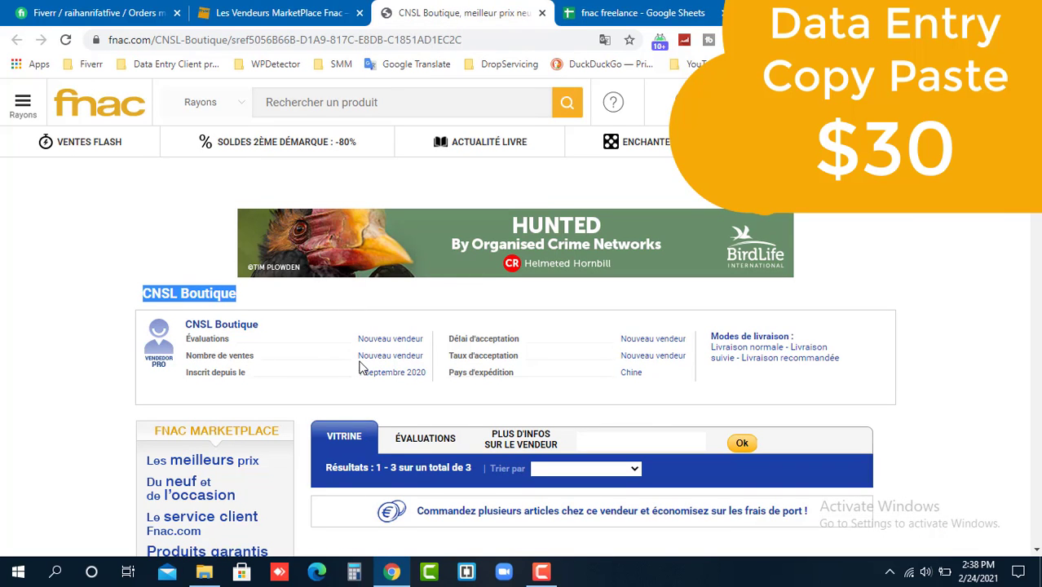
{"action": "left_click_drag", "start_coordinate": [359, 356], "coordinate": [425, 358]}
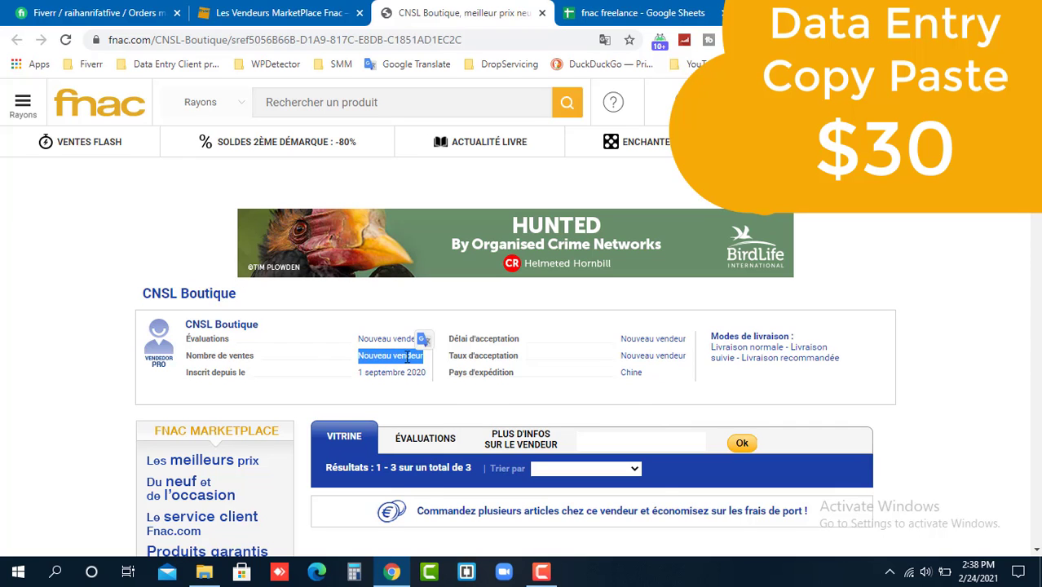
{"action": "right_click", "coordinate": [405, 357]}
{"action": "left_click", "coordinate": [443, 368]}
{"action": "left_click", "coordinate": [642, 12]}
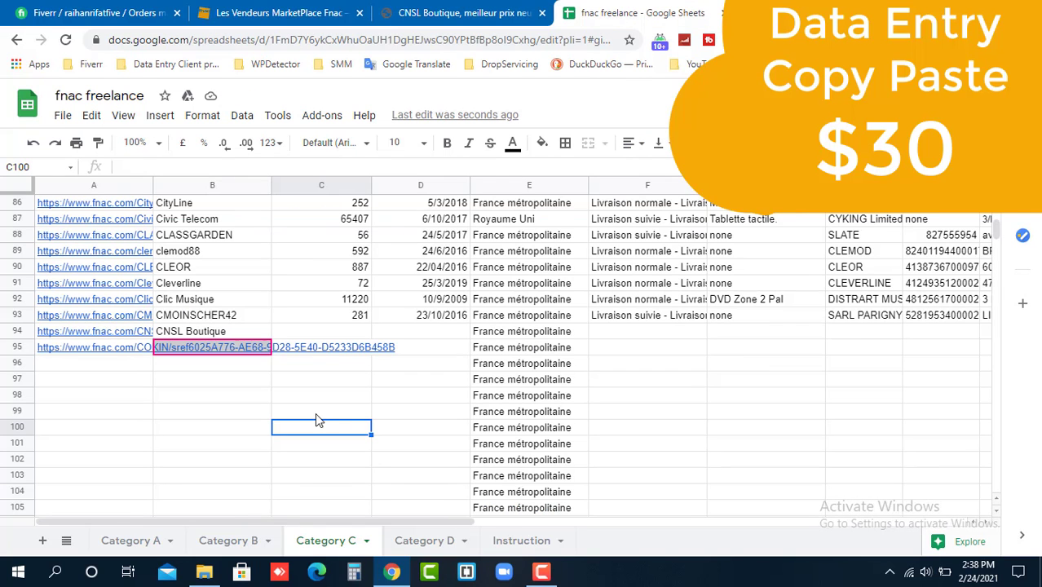
{"action": "double_click", "coordinate": [341, 335]}
{"action": "right_click", "coordinate": [339, 335]}
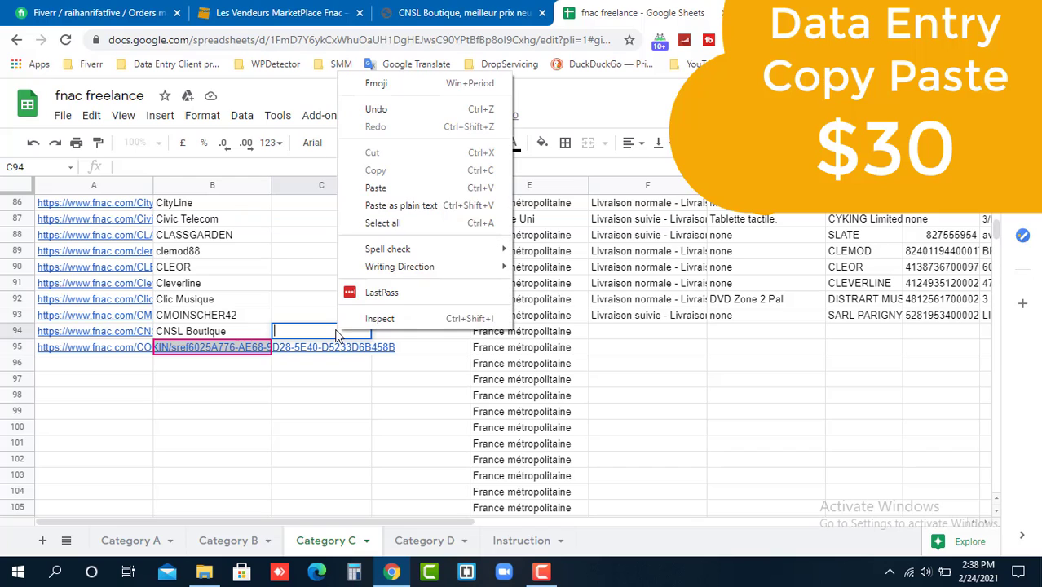
{"action": "left_click", "coordinate": [413, 189]}
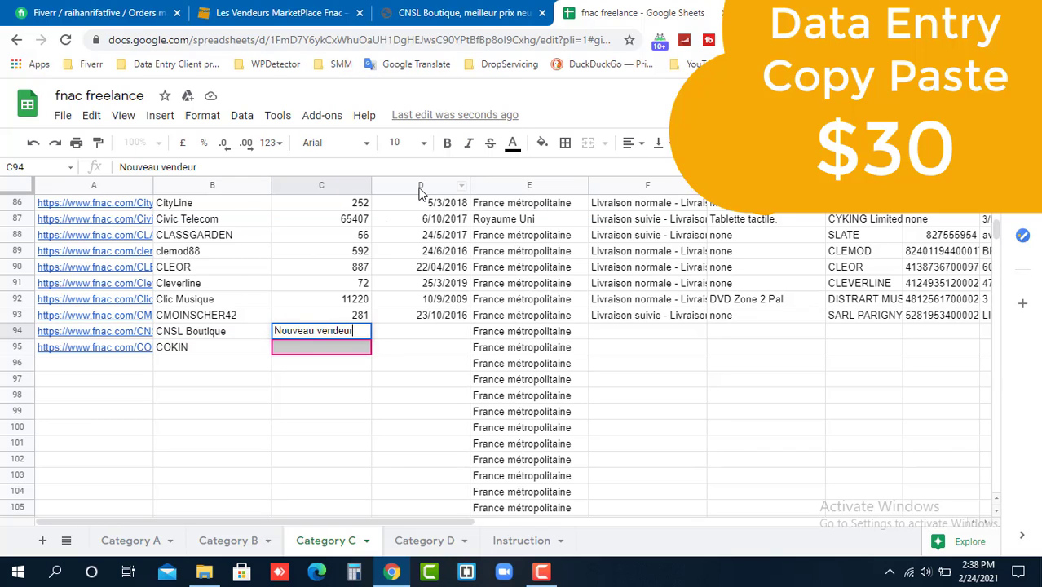
{"action": "left_click", "coordinate": [310, 417]}
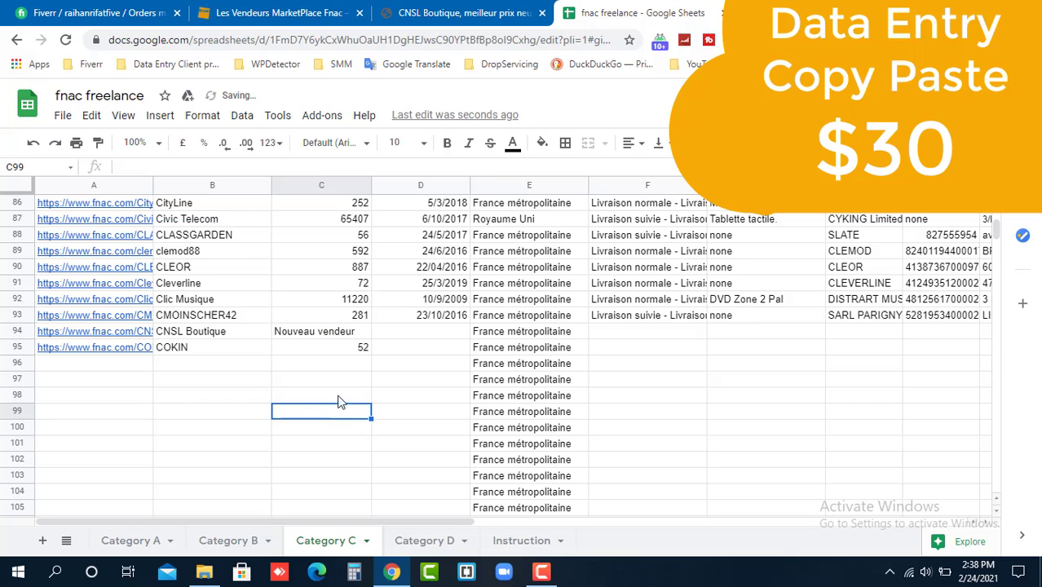
{"action": "left_click", "coordinate": [269, 10]}
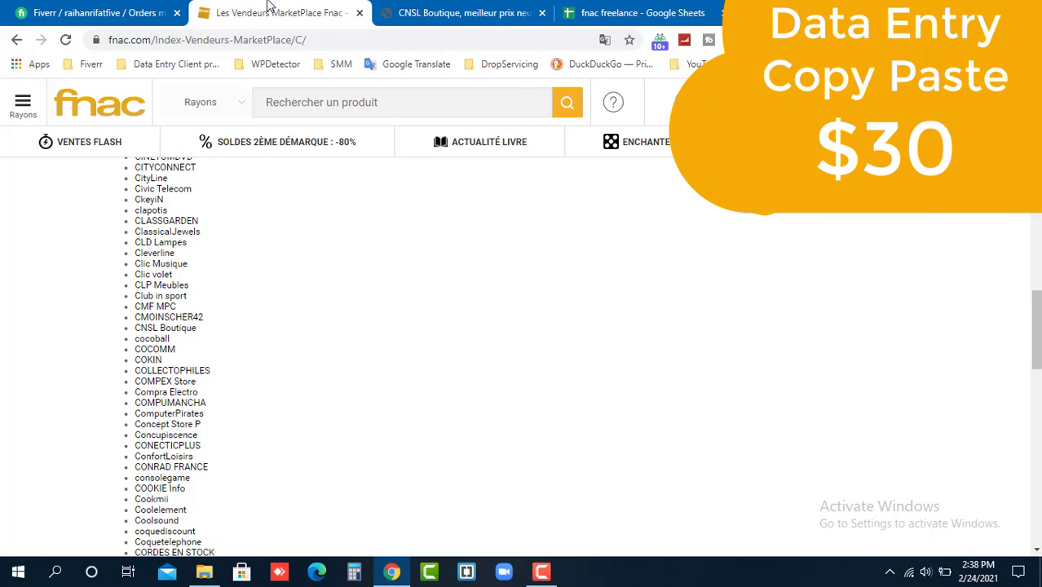
{"action": "left_click", "coordinate": [622, 9]}
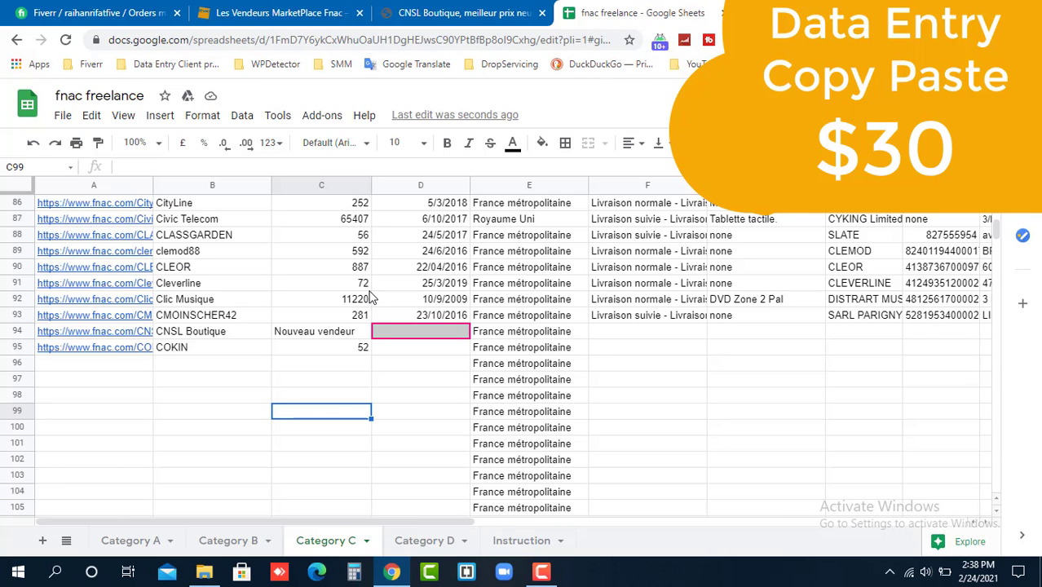
{"action": "left_click", "coordinate": [277, 8]}
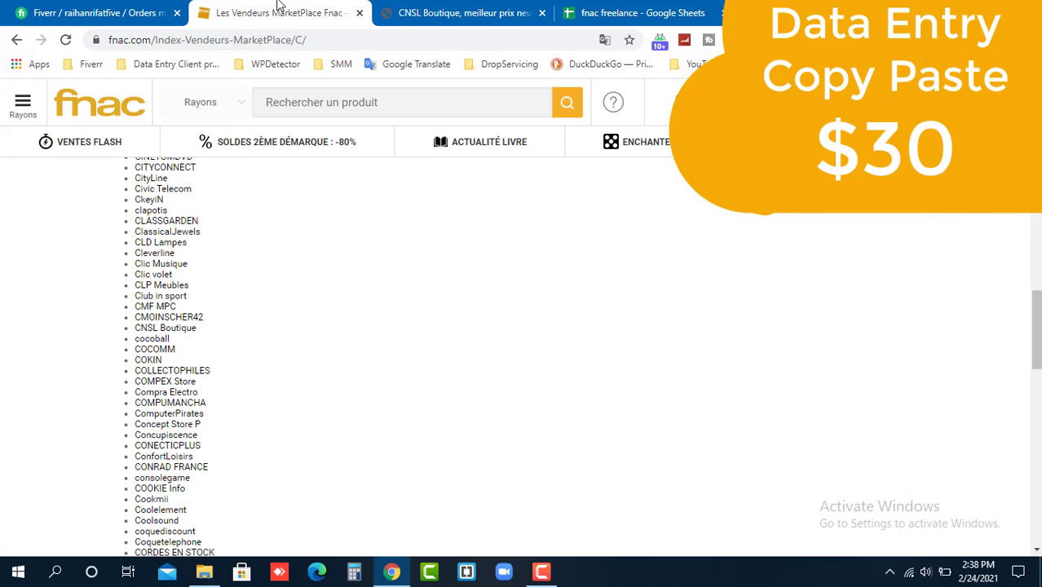
{"action": "left_click", "coordinate": [595, 10]}
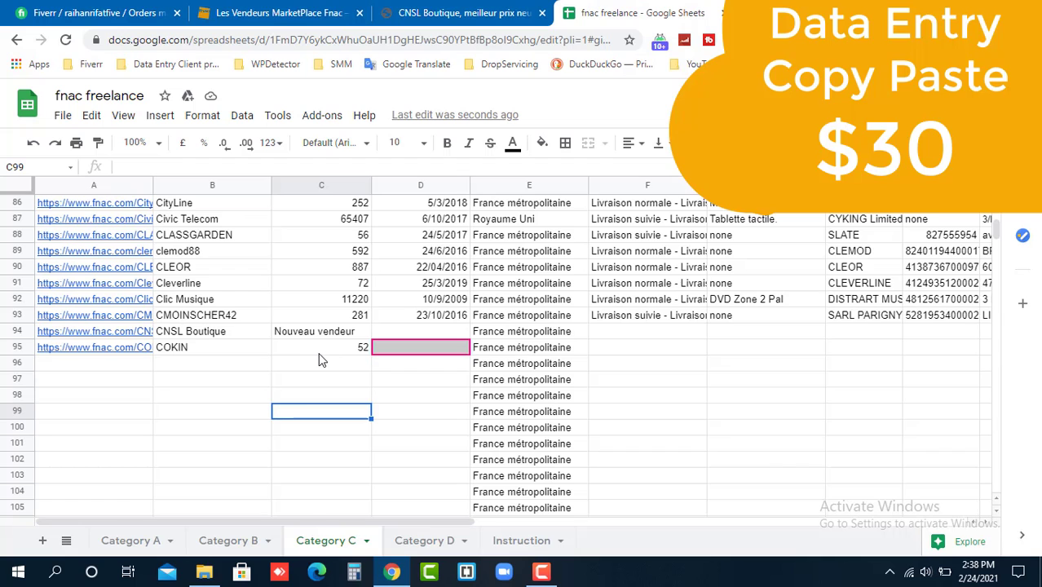
Copy the Inscrit depuis le date, 1 septembre 2020, from the CNSL Boutique page into cell D94
{"action": "left_click", "coordinate": [414, 8]}
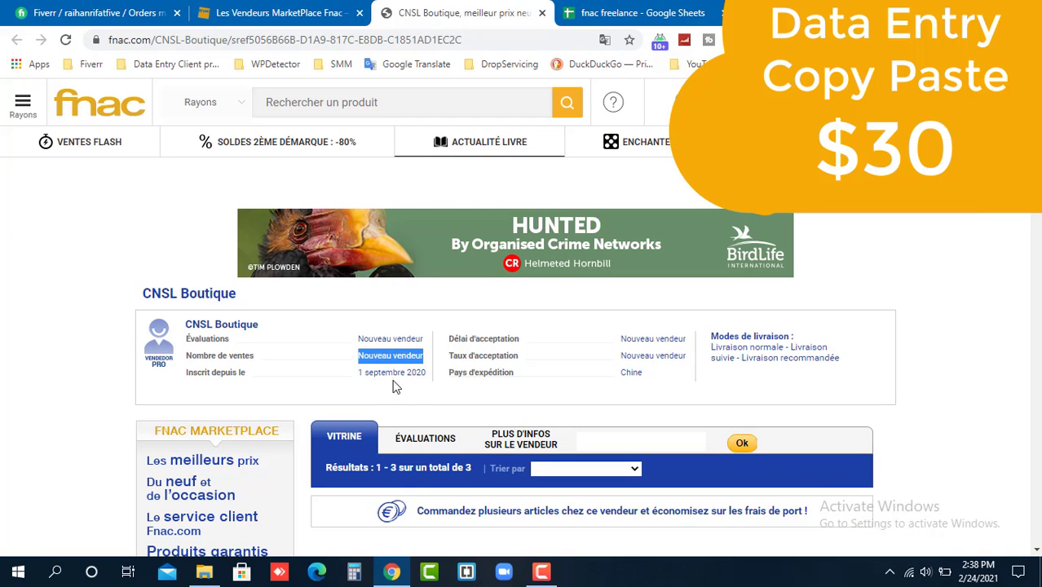
{"action": "left_click_drag", "start_coordinate": [359, 372], "coordinate": [423, 372]}
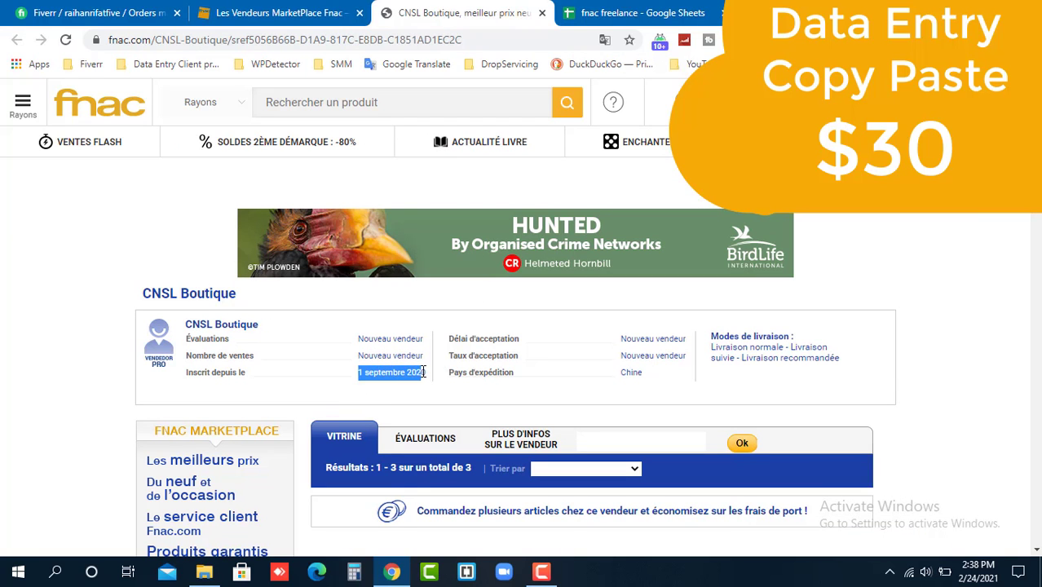
{"action": "right_click", "coordinate": [397, 377]}
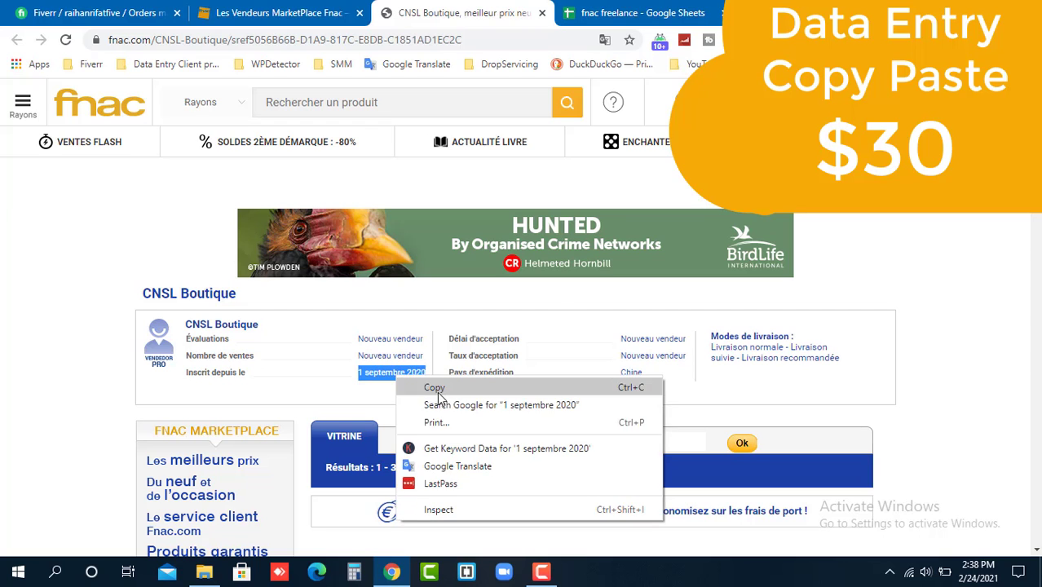
{"action": "left_click", "coordinate": [435, 389]}
{"action": "left_click", "coordinate": [630, 13]}
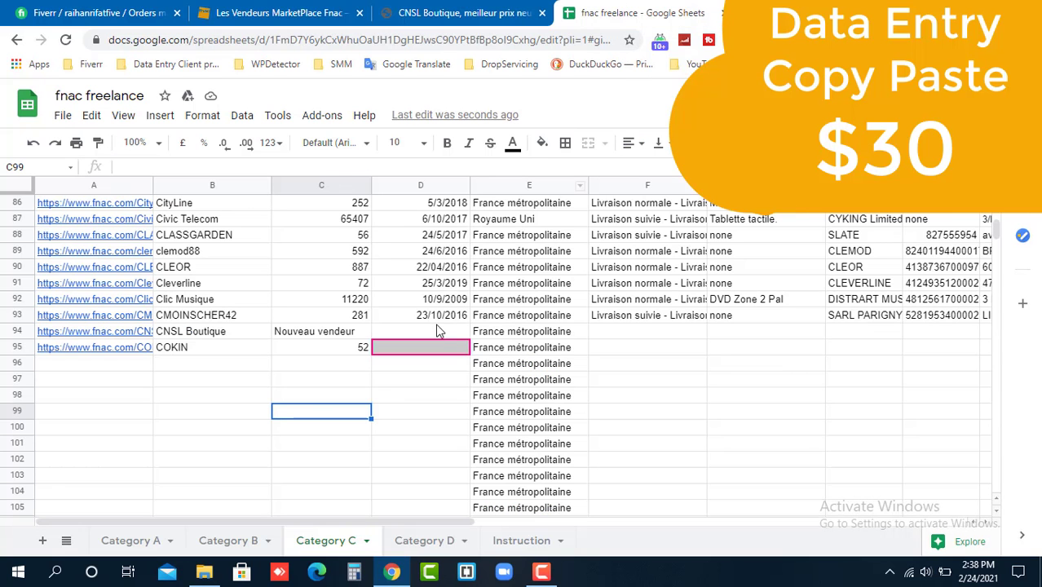
{"action": "double_click", "coordinate": [434, 330]}
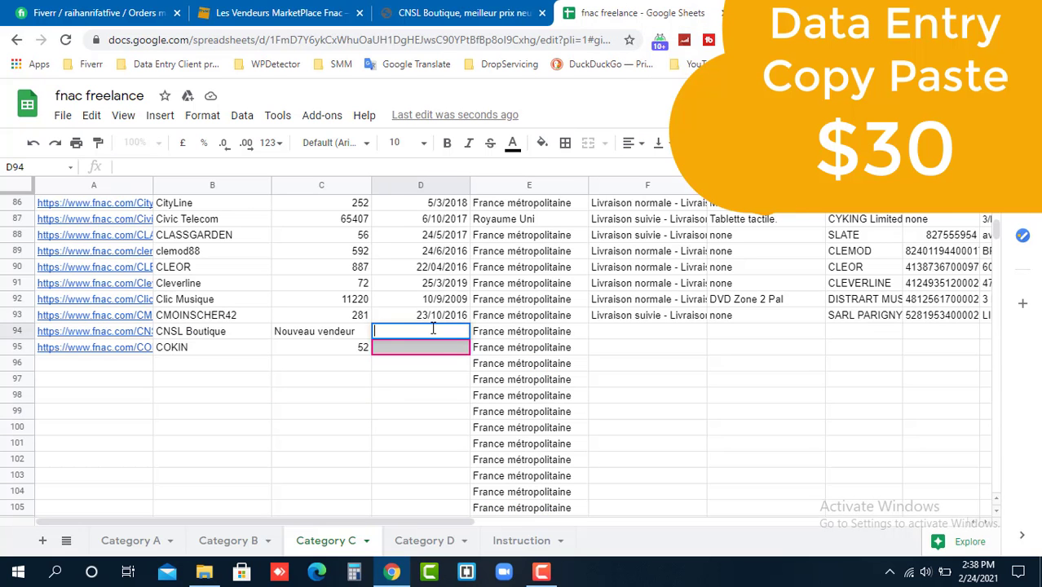
{"action": "key", "text": "ctrl+v"}
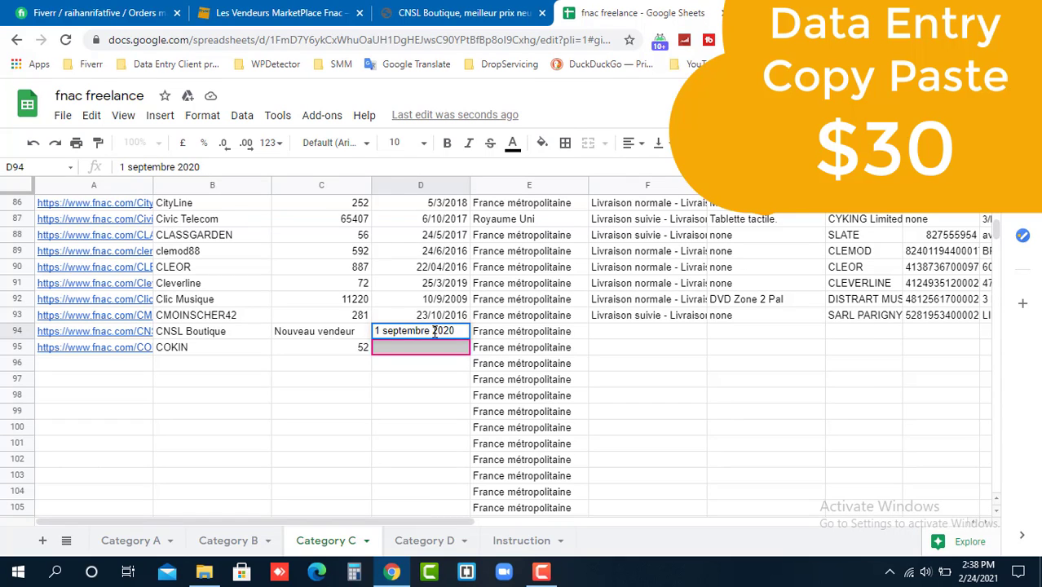
Rewrite the CNSL Boutique registration date in cell D94 in numeric form as 1/09/2020
{"action": "key", "text": "BackSpace"}
{"action": "key", "text": "BackSpace"}
{"action": "key", "text": "BackSpace"}
{"action": "key", "text": "BackSpace"}
{"action": "key", "text": "BackSpace"}
{"action": "key", "text": "BackSpace"}
{"action": "key", "text": "BackSpace"}
{"action": "key", "text": "BackSpace"}
{"action": "key", "text": "BackSpace"}
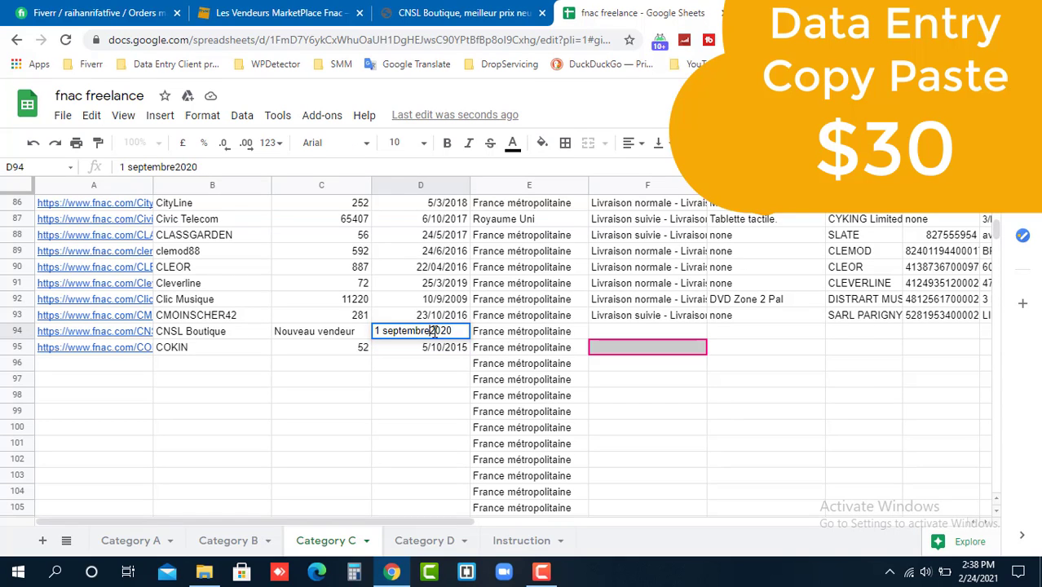
{"action": "key", "text": "BackSpace"}
{"action": "key", "text": "BackSpace"}
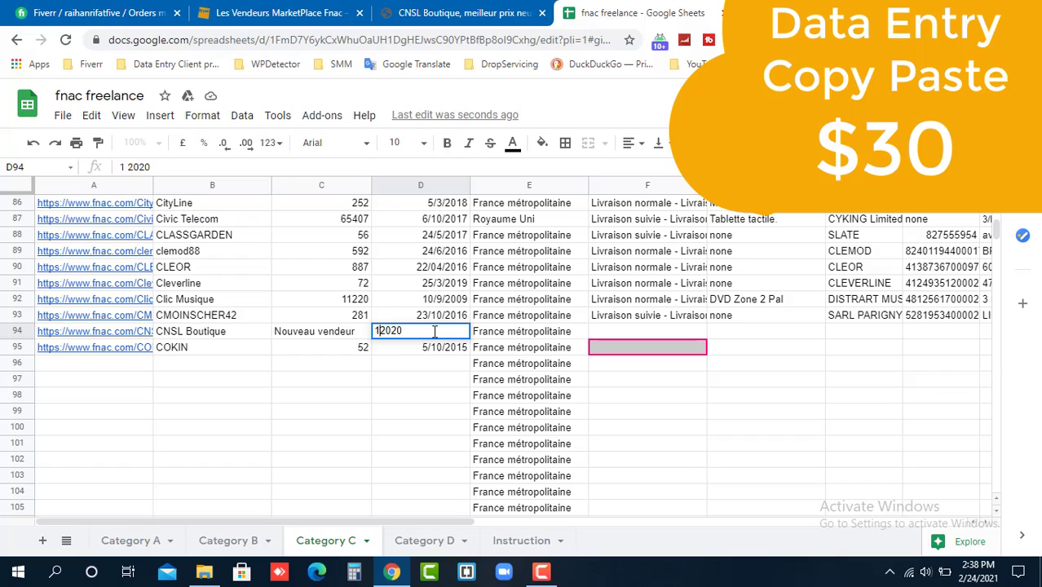
{"action": "type", "text": "/"}
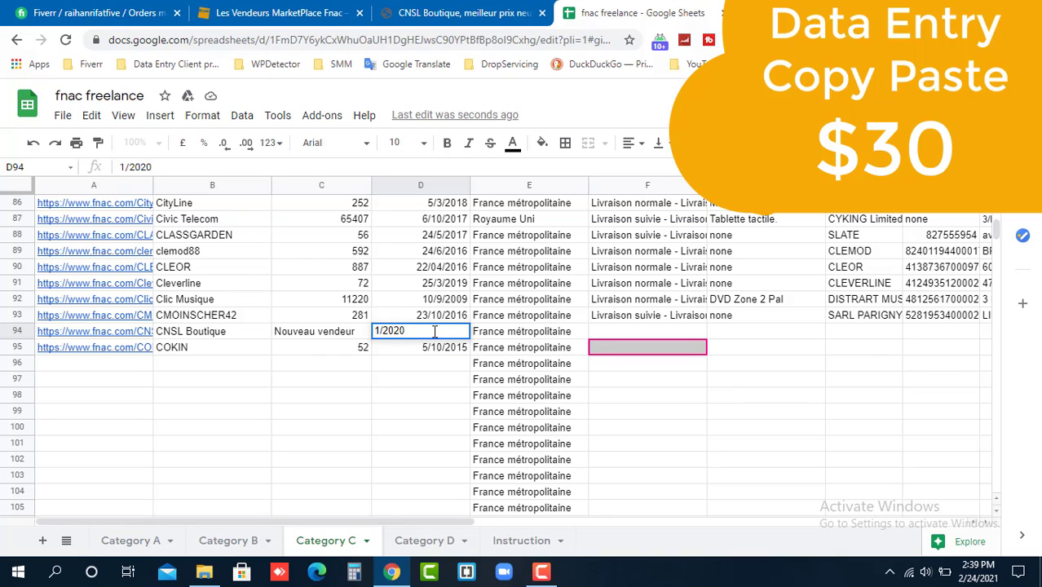
{"action": "type", "text": "09/"}
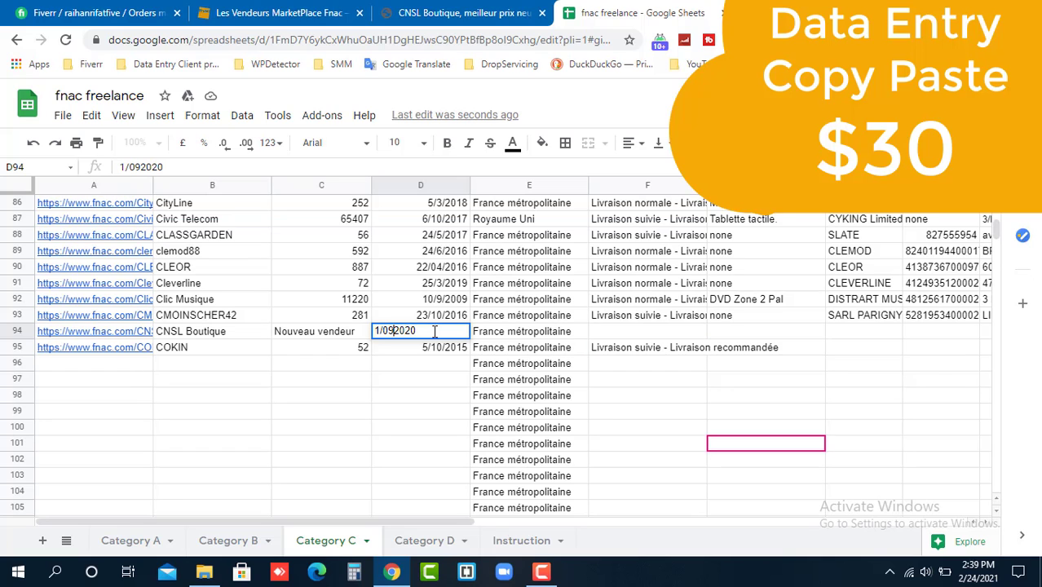
{"action": "left_click", "coordinate": [390, 415]}
Copy the Pays d'expédition value, Chine, from the CNSL Boutique page into cell E94, replacing France métropolitaine
{"action": "left_click", "coordinate": [445, 12]}
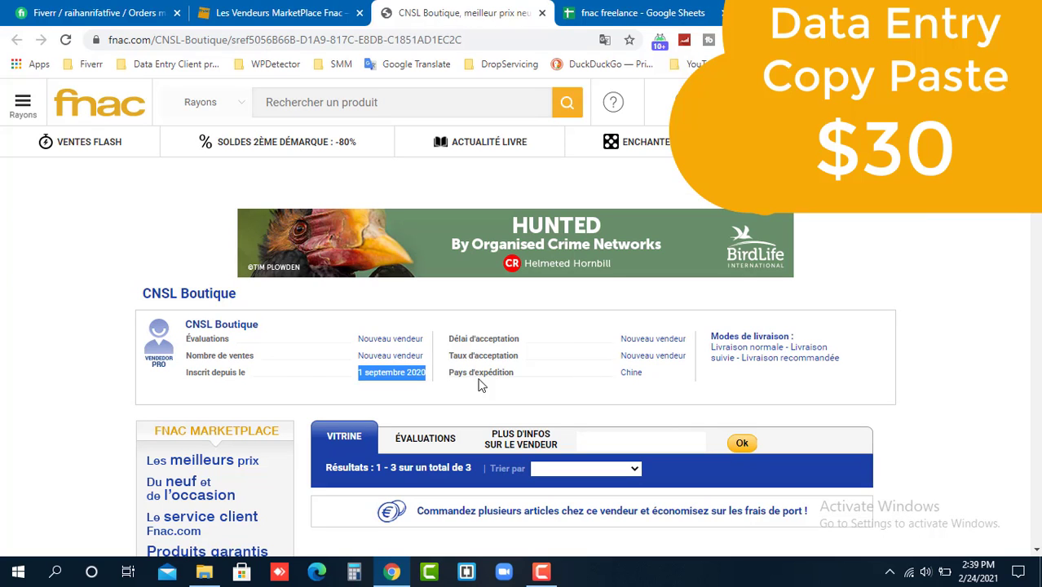
{"action": "left_click_drag", "start_coordinate": [654, 382], "coordinate": [628, 375]}
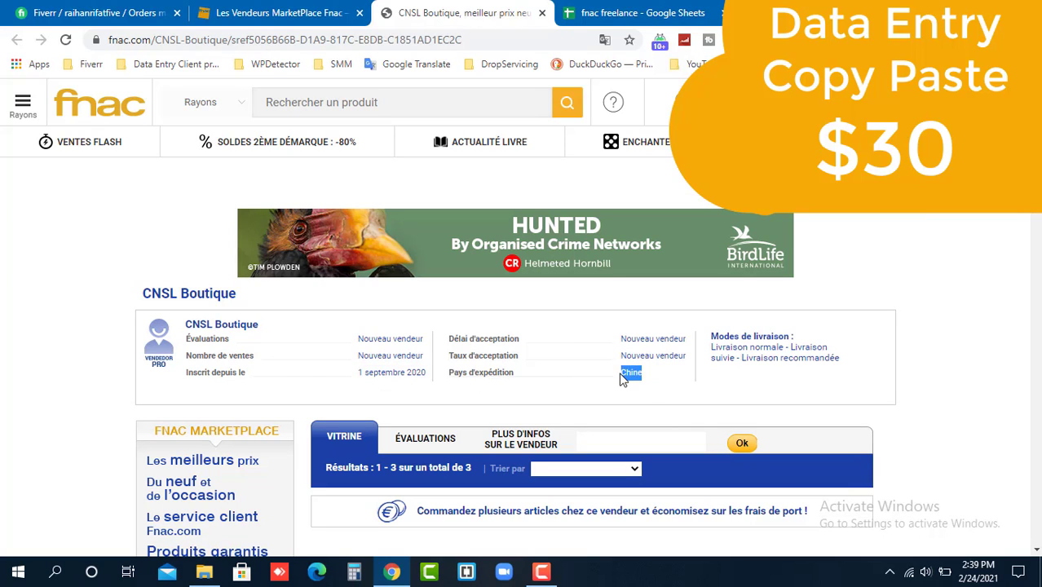
{"action": "right_click", "coordinate": [629, 371]}
{"action": "left_click", "coordinate": [670, 383]}
{"action": "left_click", "coordinate": [620, 12]}
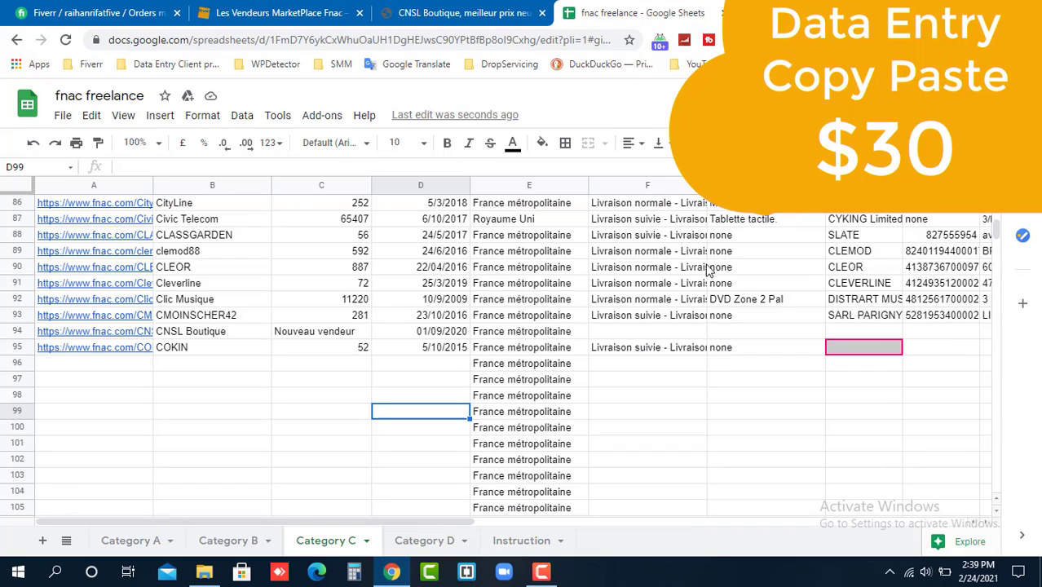
{"action": "double_click", "coordinate": [515, 334]}
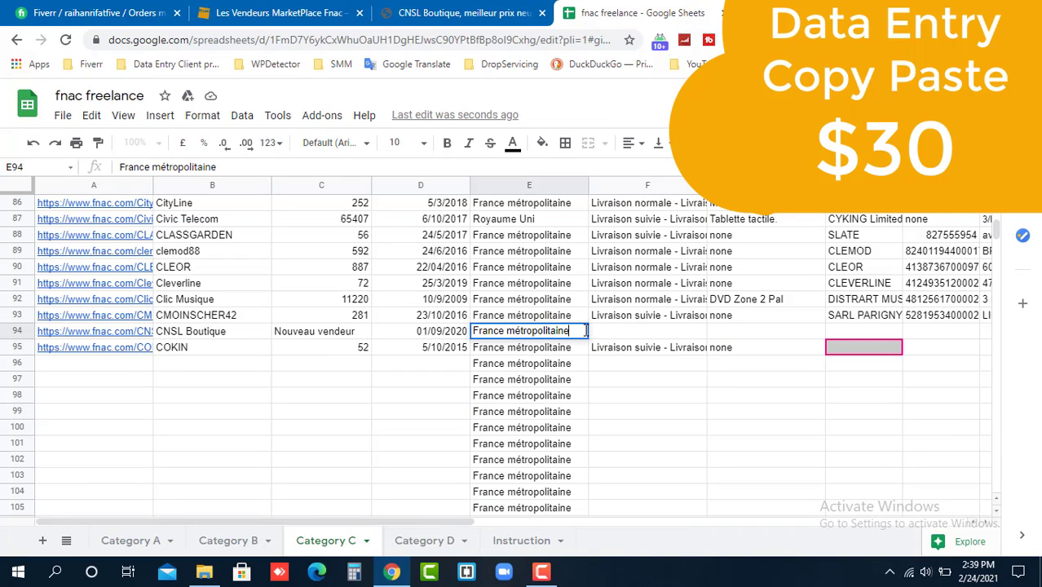
{"action": "left_click_drag", "start_coordinate": [586, 331], "coordinate": [465, 337]}
{"action": "left_click", "coordinate": [464, 338]}
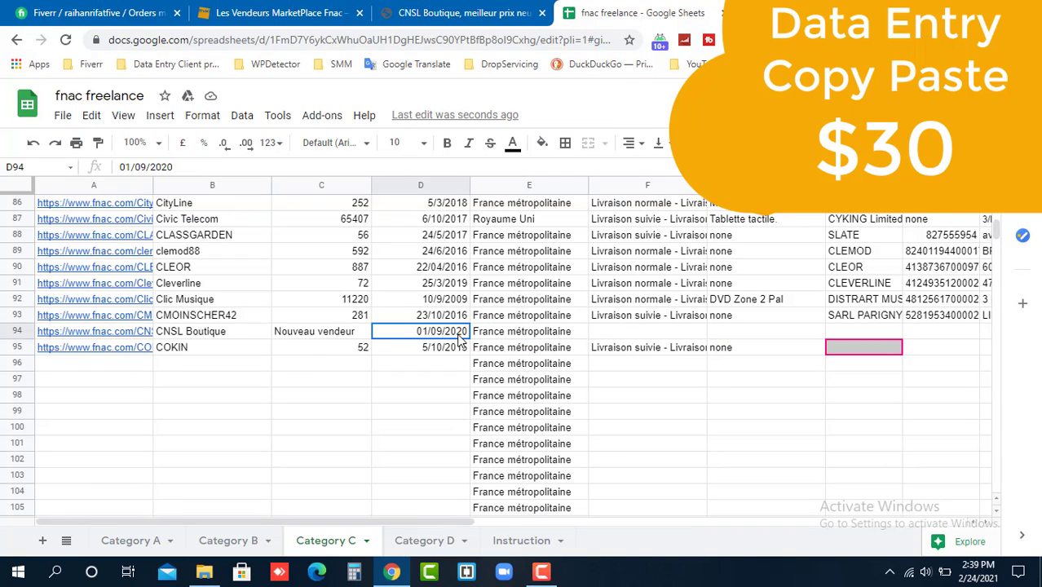
{"action": "left_click", "coordinate": [548, 330]}
{"action": "double_click", "coordinate": [559, 336]}
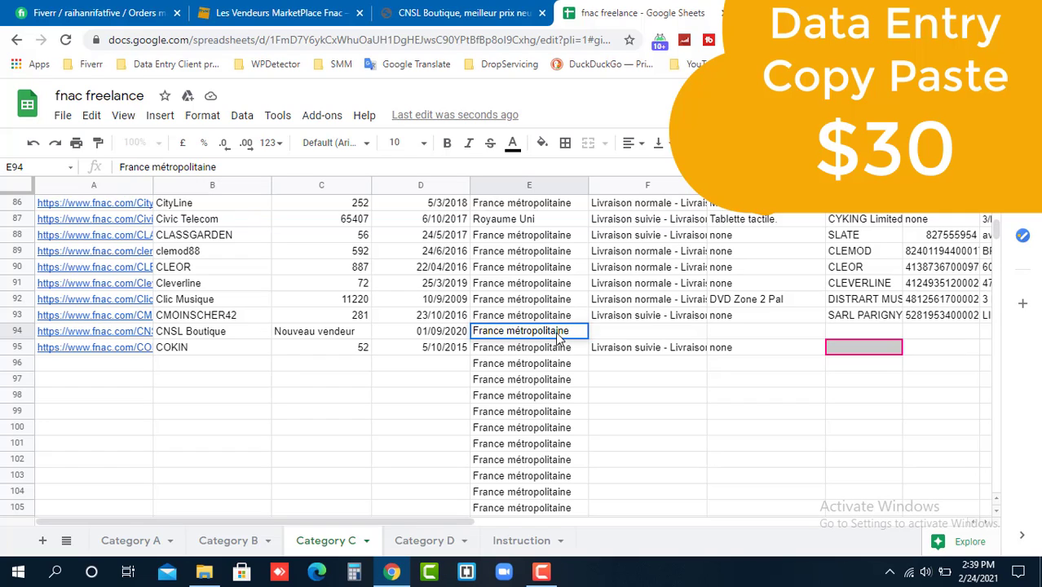
{"action": "key", "text": "ctrl+a"}
{"action": "type", "text": "Chine"}
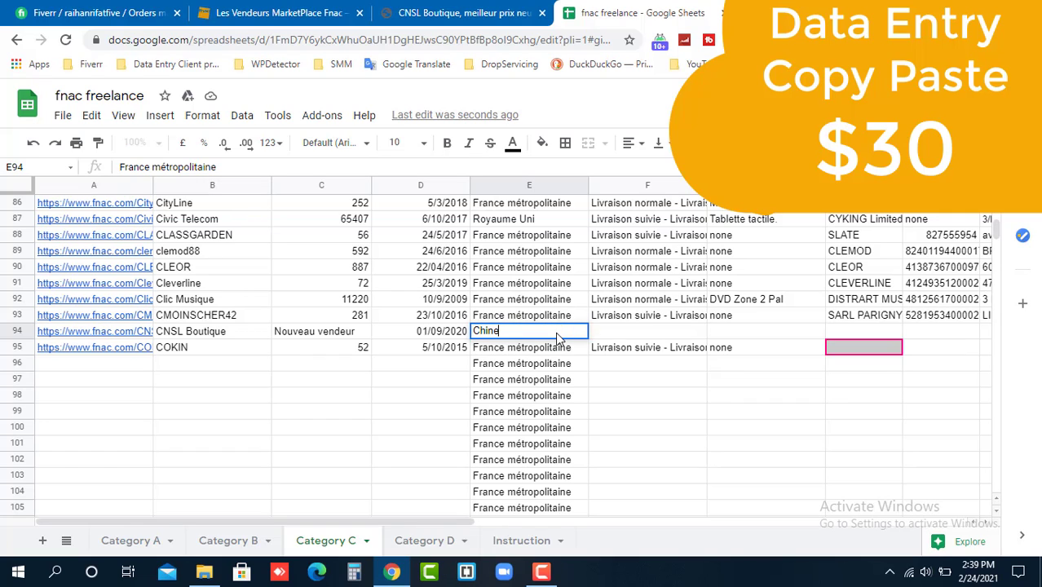
{"action": "left_click", "coordinate": [704, 445]}
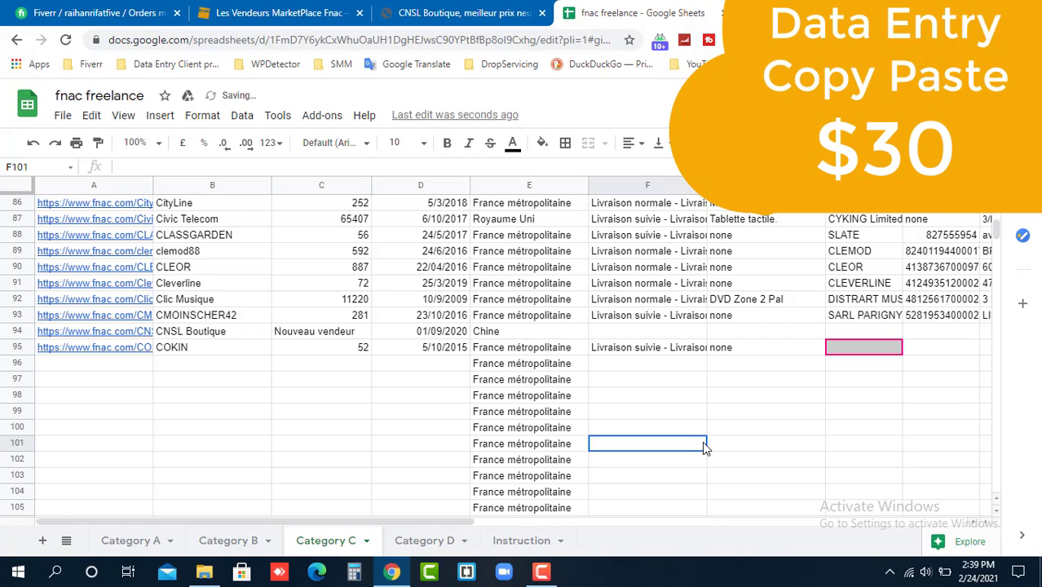
Copy the Modes de livraison text, Livraison normale - Livraison suivie - Livraison recommandée, from the vendor page into cell F94
{"action": "left_click", "coordinate": [435, 9]}
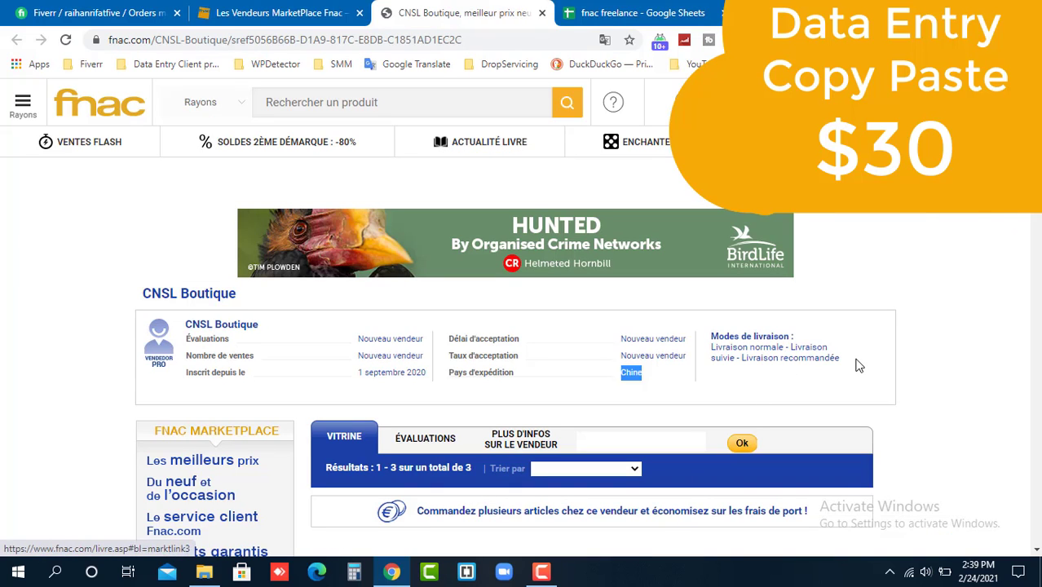
{"action": "left_click_drag", "start_coordinate": [858, 365], "coordinate": [716, 348]}
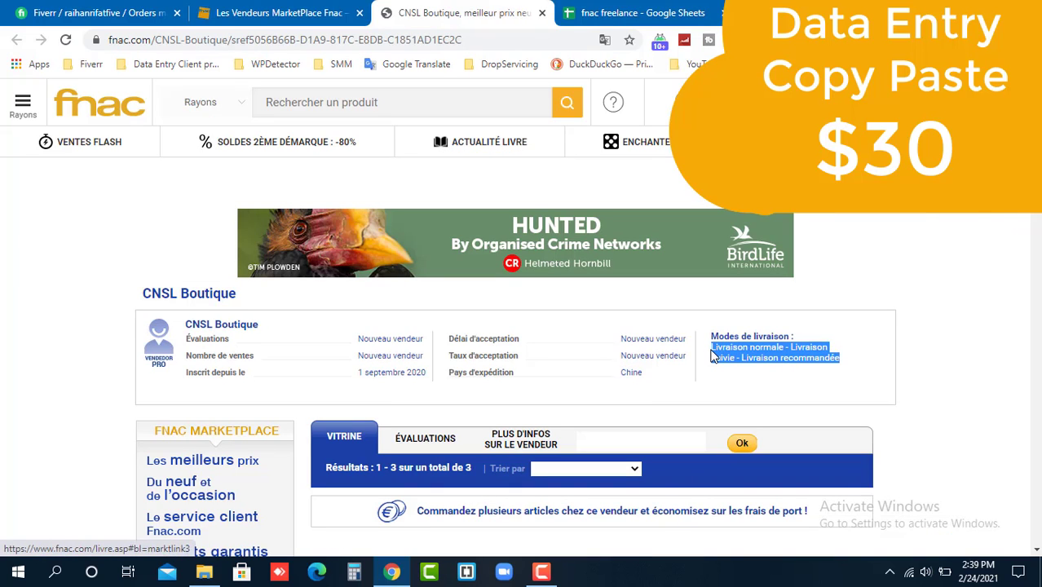
{"action": "right_click", "coordinate": [725, 349]}
{"action": "left_click", "coordinate": [750, 359]}
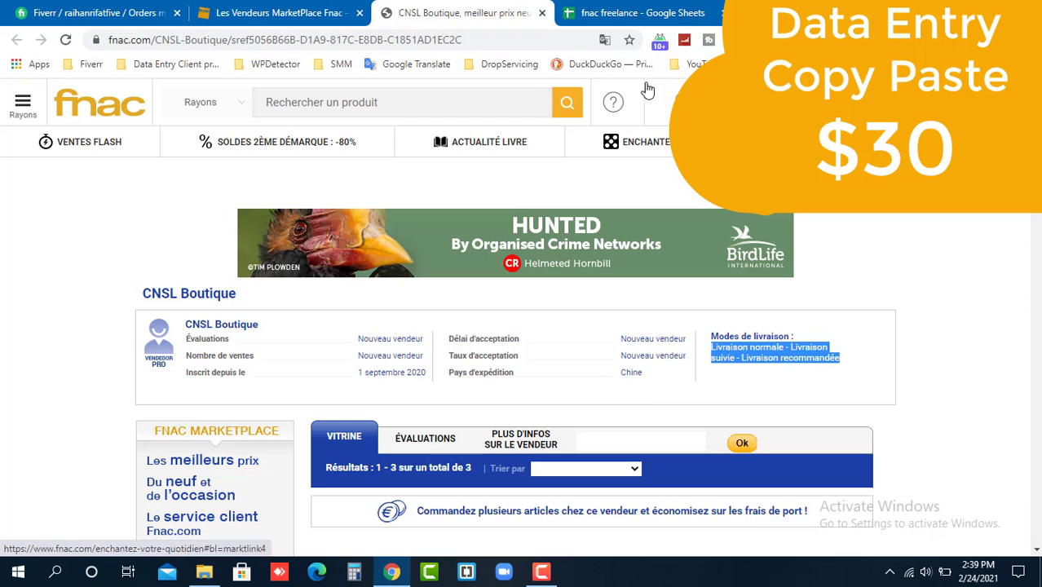
{"action": "left_click", "coordinate": [610, 10]}
{"action": "left_click", "coordinate": [605, 331]}
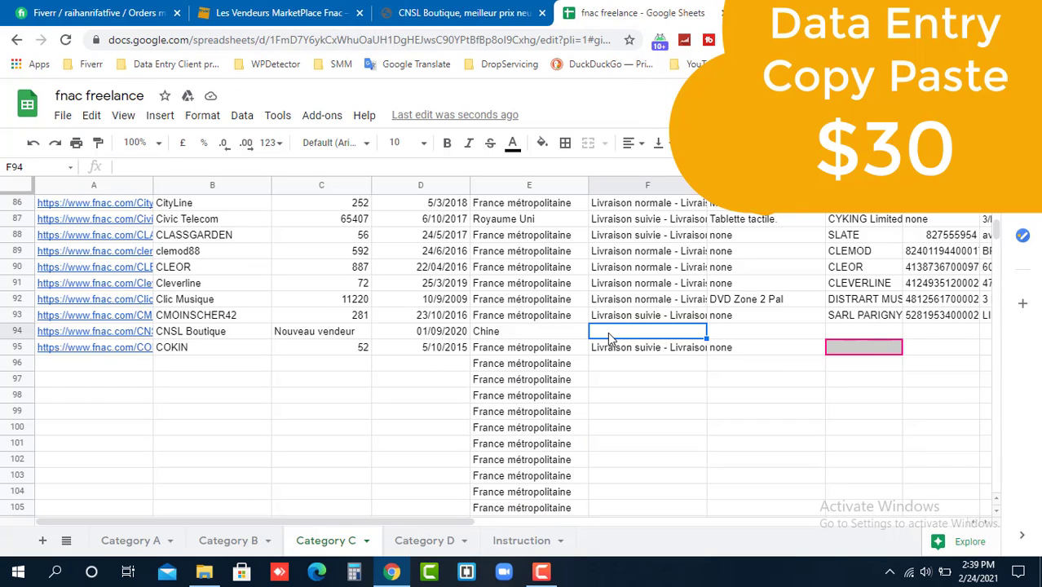
{"action": "double_click", "coordinate": [605, 332]}
{"action": "right_click", "coordinate": [606, 332]}
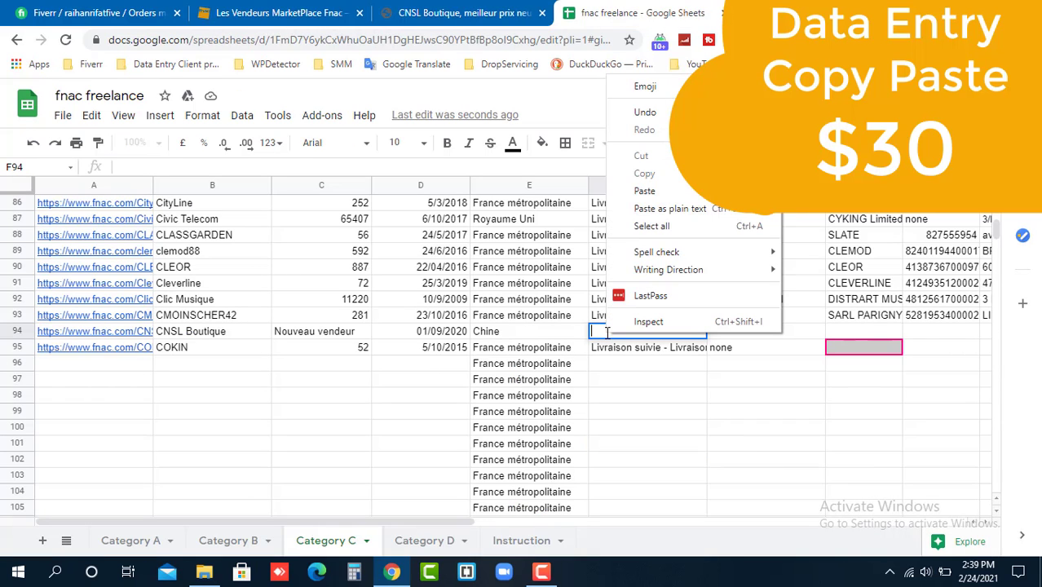
{"action": "left_click", "coordinate": [657, 191]}
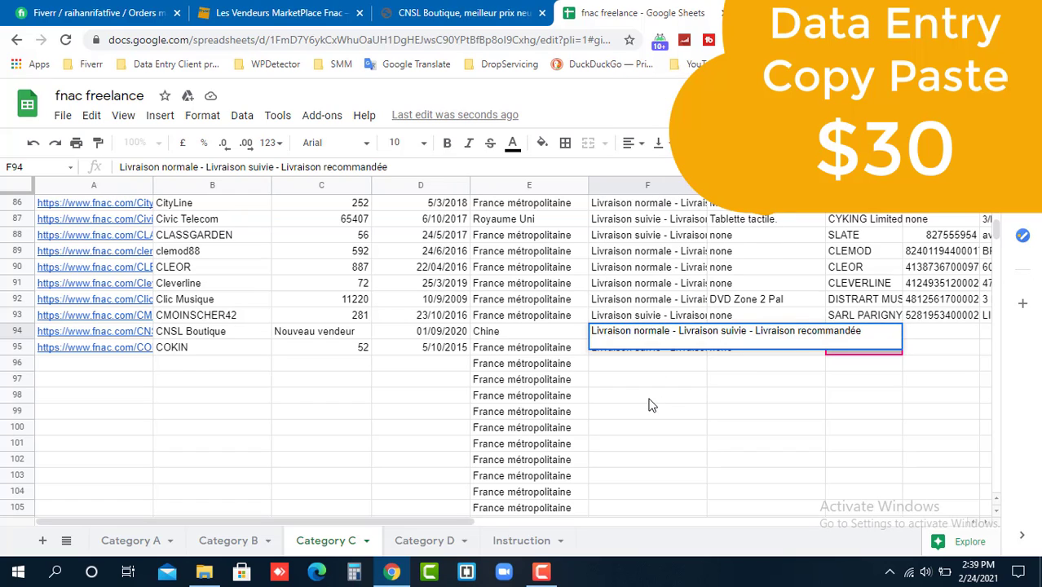
{"action": "left_click", "coordinate": [653, 407]}
{"action": "double_click", "coordinate": [613, 346]}
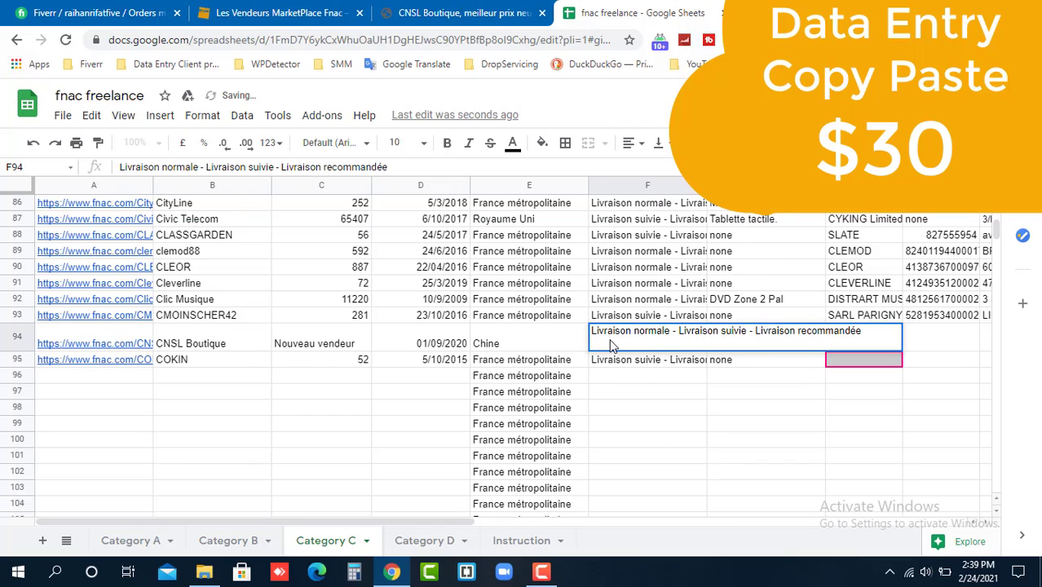
{"action": "left_click", "coordinate": [641, 405]}
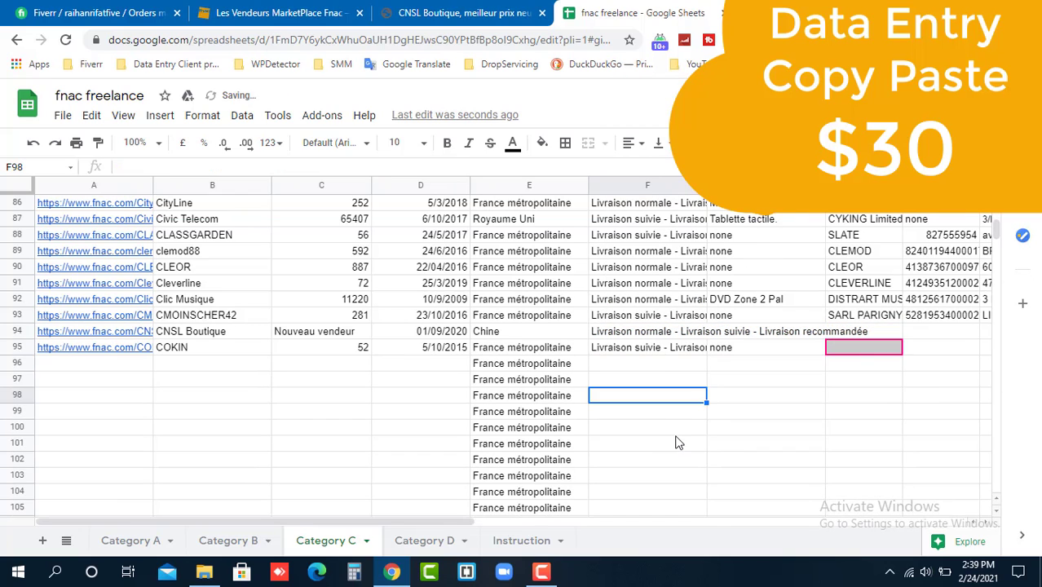
Copy the first listed product's category, Thermomètre, from the CNSL Boutique page into cell G94
{"action": "left_click", "coordinate": [494, 10]}
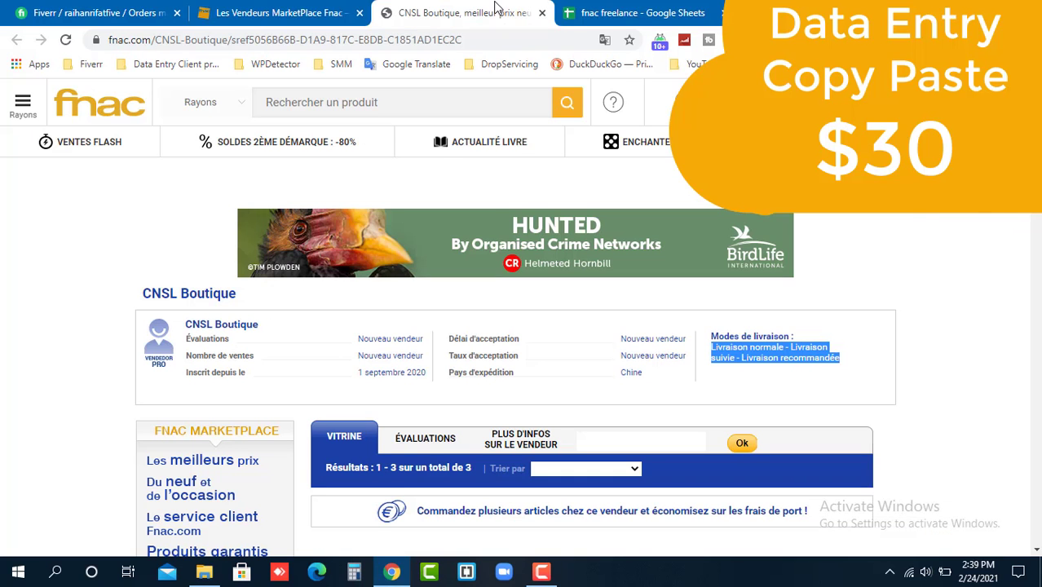
{"action": "scroll", "coordinate": [537, 305], "scroll_direction": "down", "scroll_amount": 2}
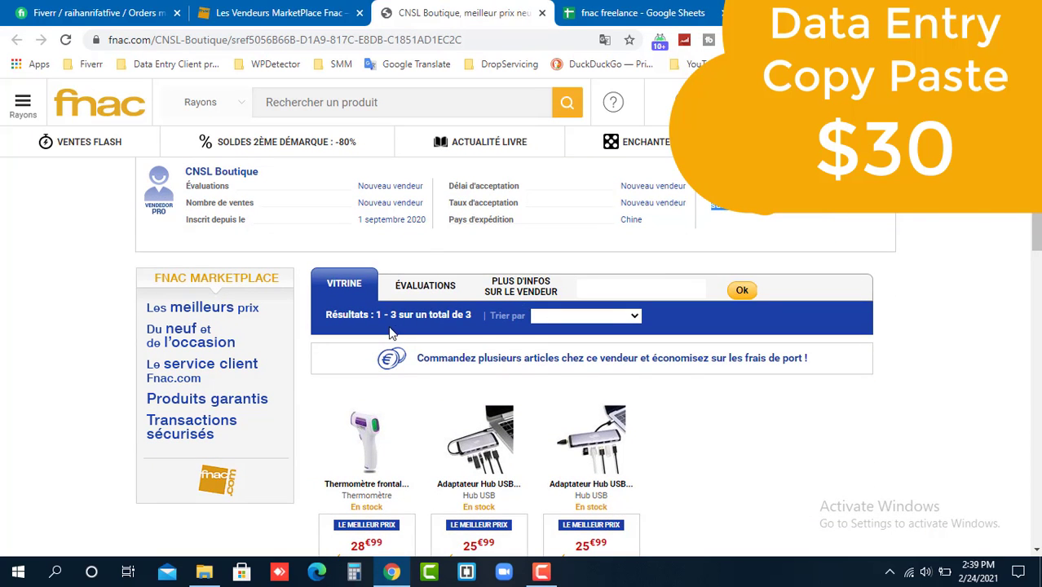
{"action": "scroll", "coordinate": [357, 309], "scroll_direction": "down", "scroll_amount": 2}
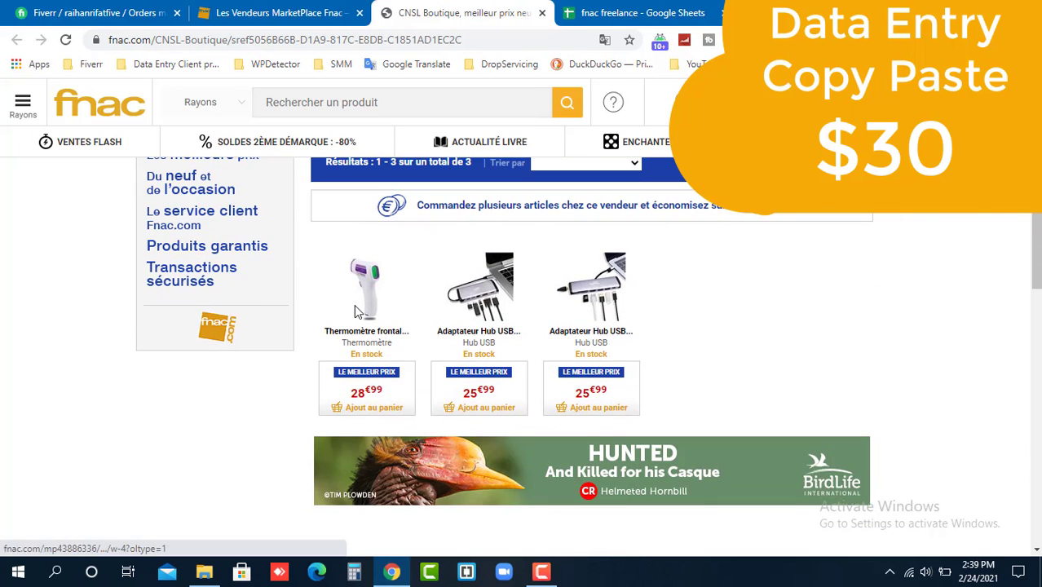
{"action": "double_click", "coordinate": [378, 343]}
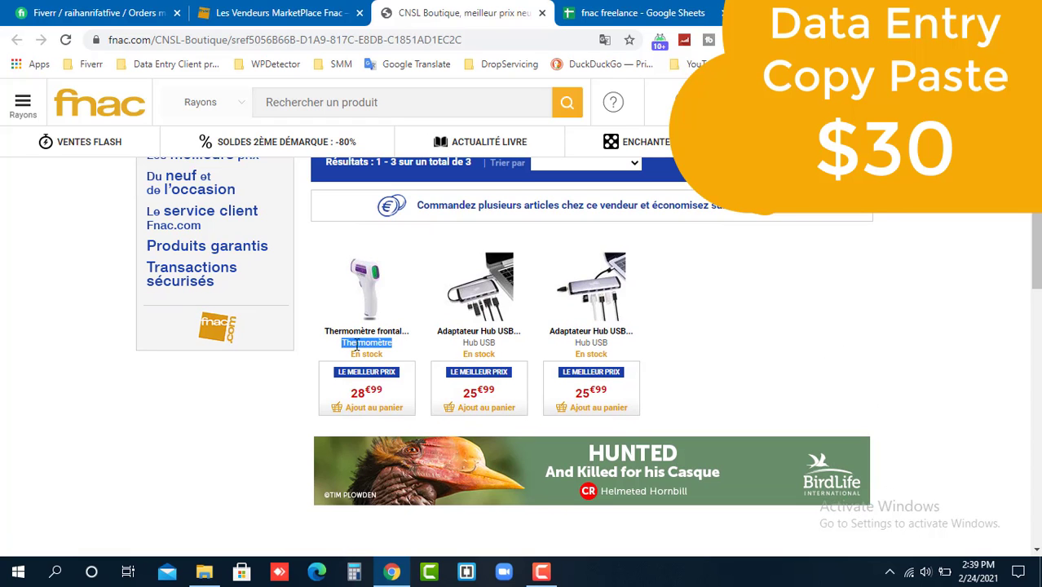
{"action": "right_click", "coordinate": [371, 343]}
{"action": "left_click", "coordinate": [430, 356]}
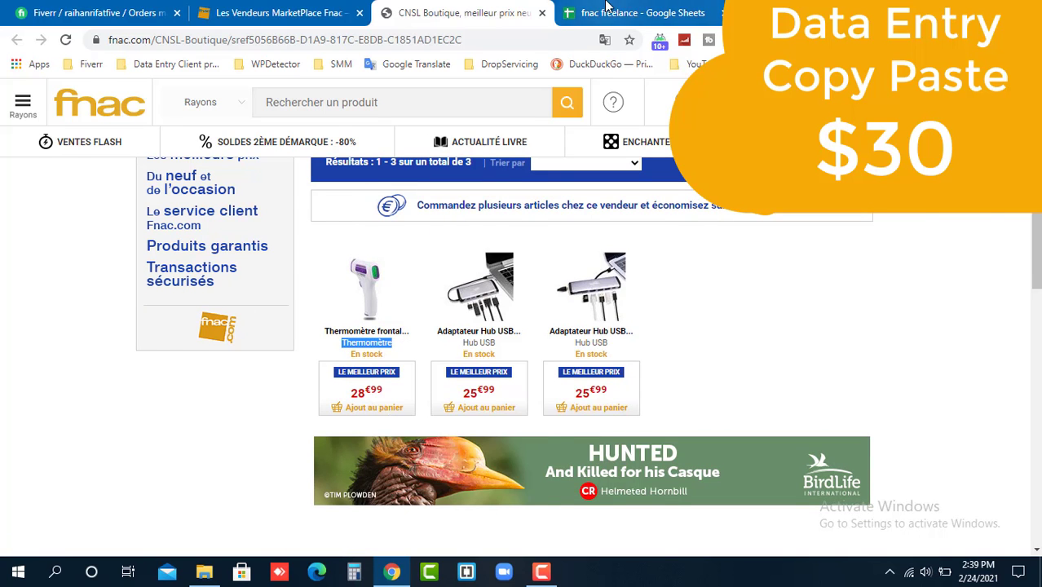
{"action": "left_click", "coordinate": [605, 10]}
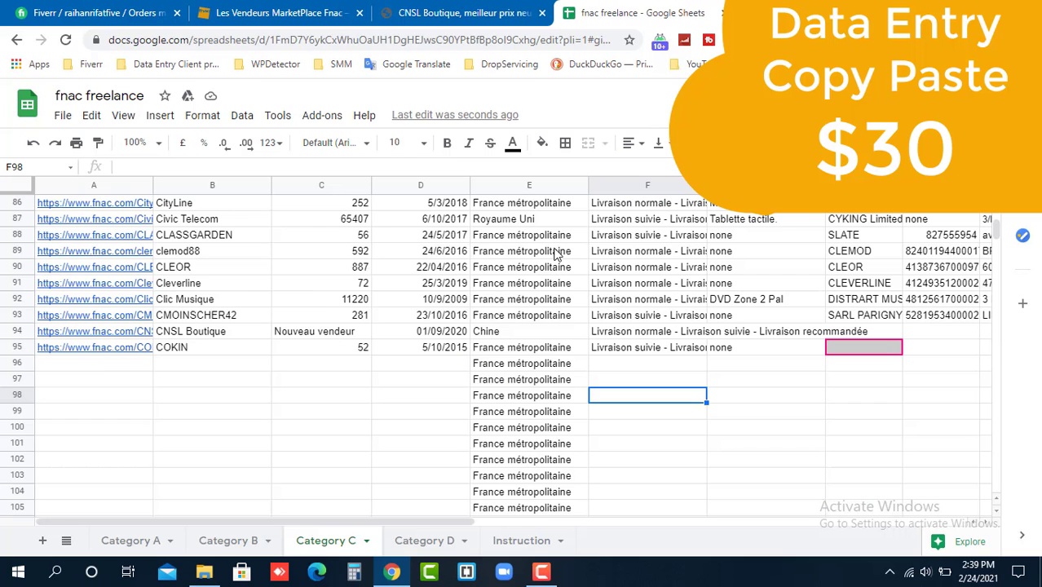
{"action": "double_click", "coordinate": [747, 338]}
{"action": "right_click", "coordinate": [744, 337]}
{"action": "key", "text": "ctrl+v"}
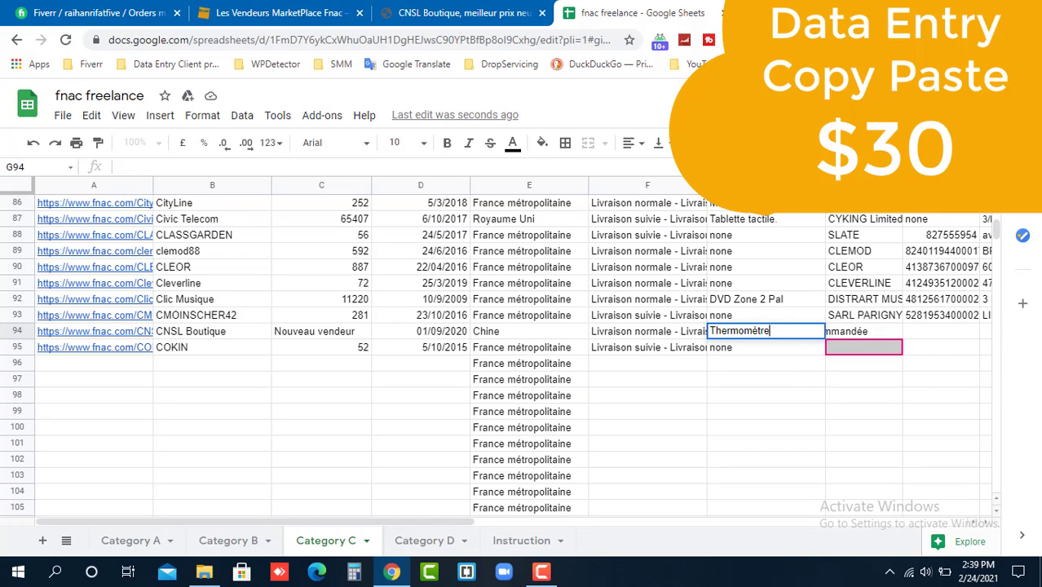
{"action": "left_click", "coordinate": [781, 375]}
Copy the Raison sociale, shen zhen ke wo er ke ji you xian gong si, from the seller's additional information into cell H94
{"action": "left_click", "coordinate": [443, 9]}
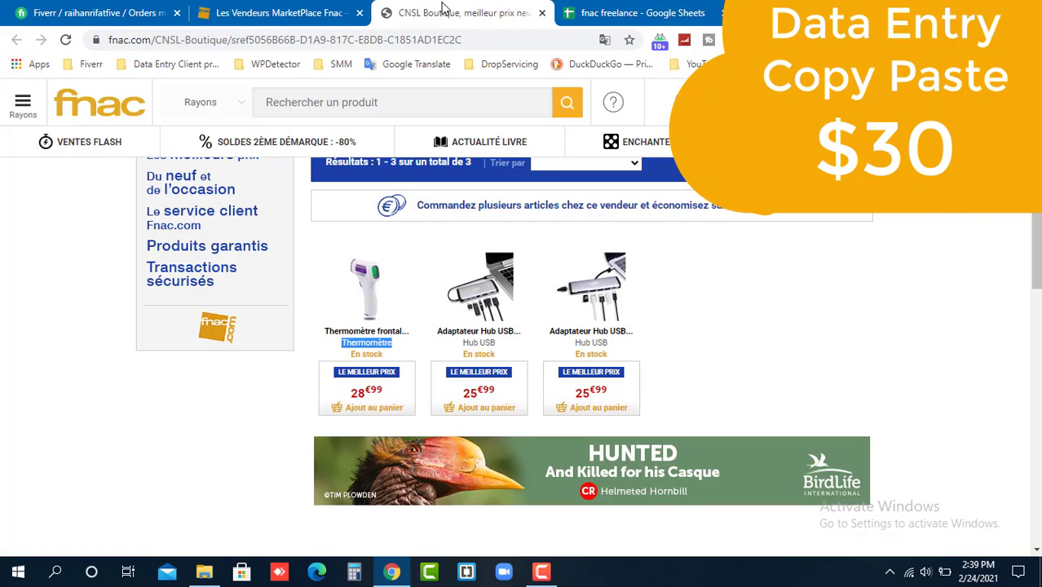
{"action": "scroll", "coordinate": [526, 320], "scroll_direction": "up", "scroll_amount": 2}
{"action": "left_click", "coordinate": [520, 284]}
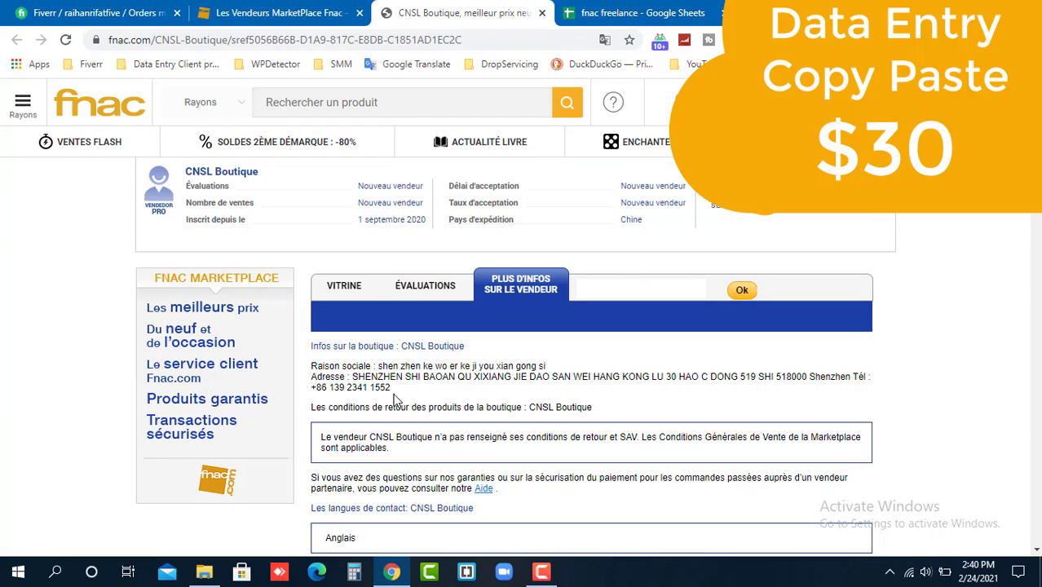
{"action": "left_click_drag", "start_coordinate": [378, 366], "coordinate": [554, 370]}
{"action": "right_click", "coordinate": [466, 365]}
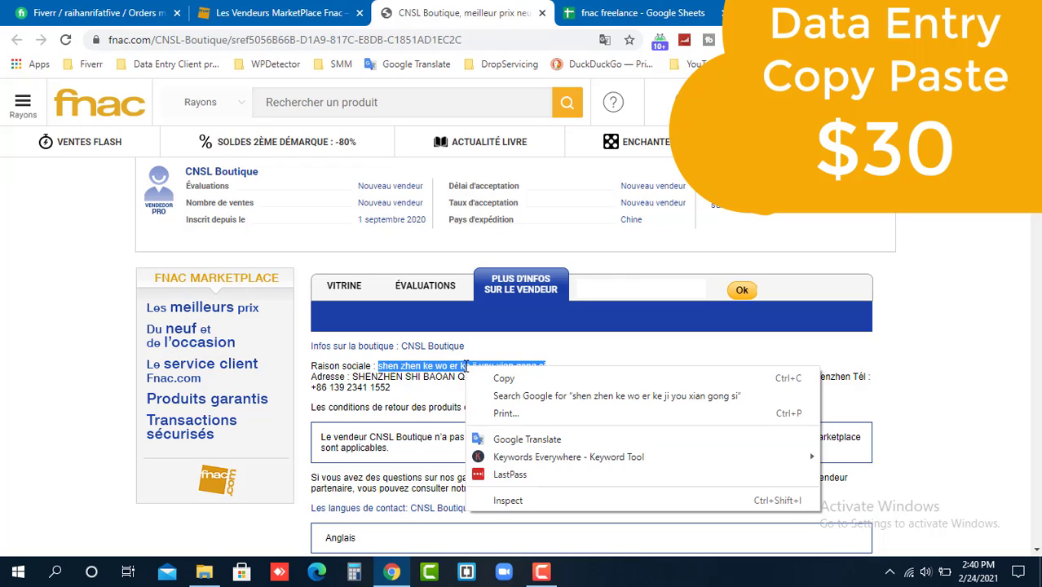
{"action": "left_click", "coordinate": [521, 374]}
{"action": "left_click", "coordinate": [617, 8]}
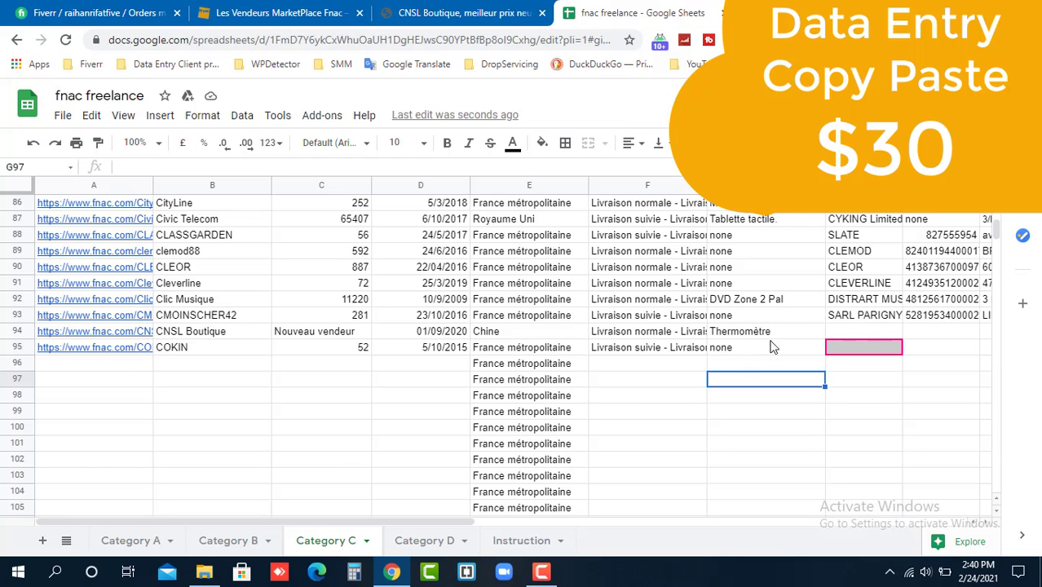
{"action": "double_click", "coordinate": [846, 330]}
{"action": "right_click", "coordinate": [848, 331]}
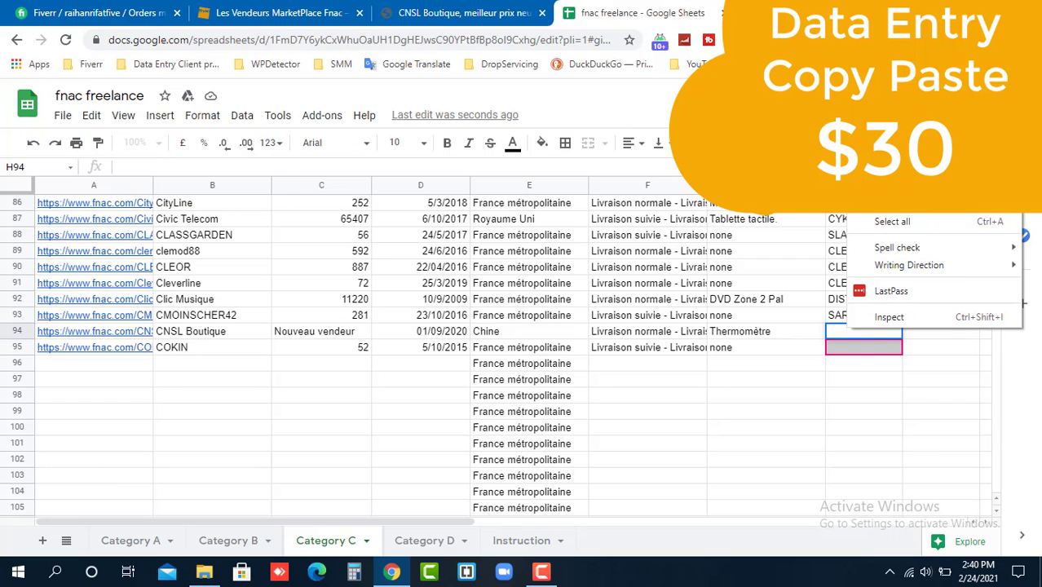
{"action": "left_click", "coordinate": [890, 185]}
{"action": "left_click", "coordinate": [811, 400]}
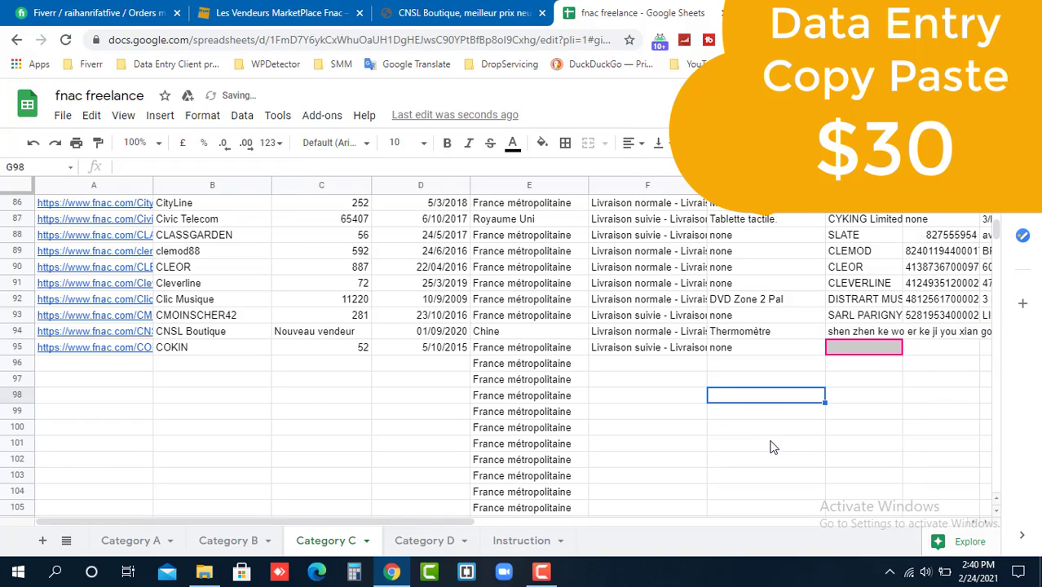
Copy the seller's postal address from the CNSL Boutique additional information and return to the spreadsheet
{"action": "left_click", "coordinate": [436, 8]}
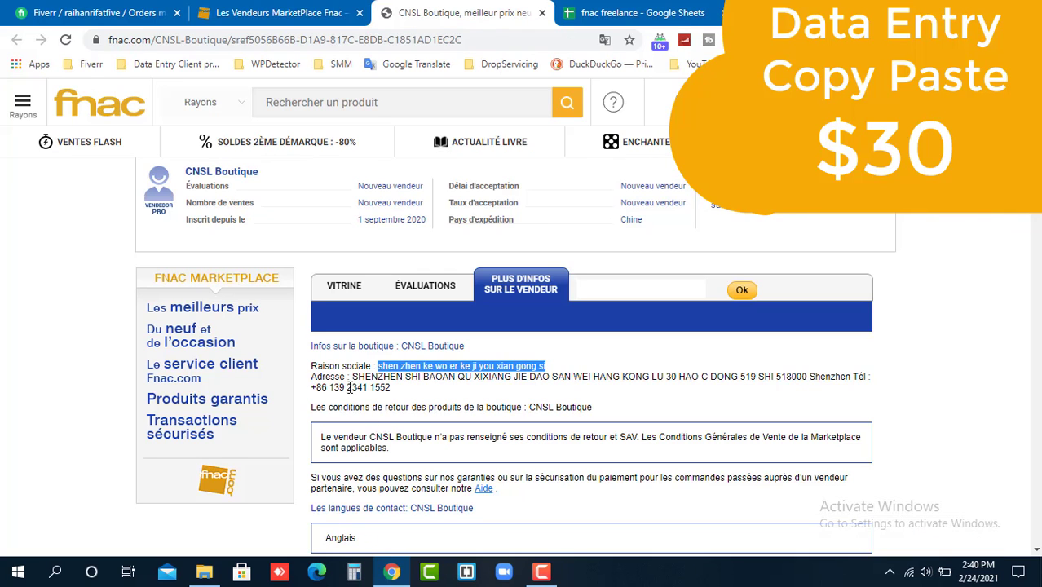
{"action": "left_click_drag", "start_coordinate": [353, 376], "coordinate": [635, 391]}
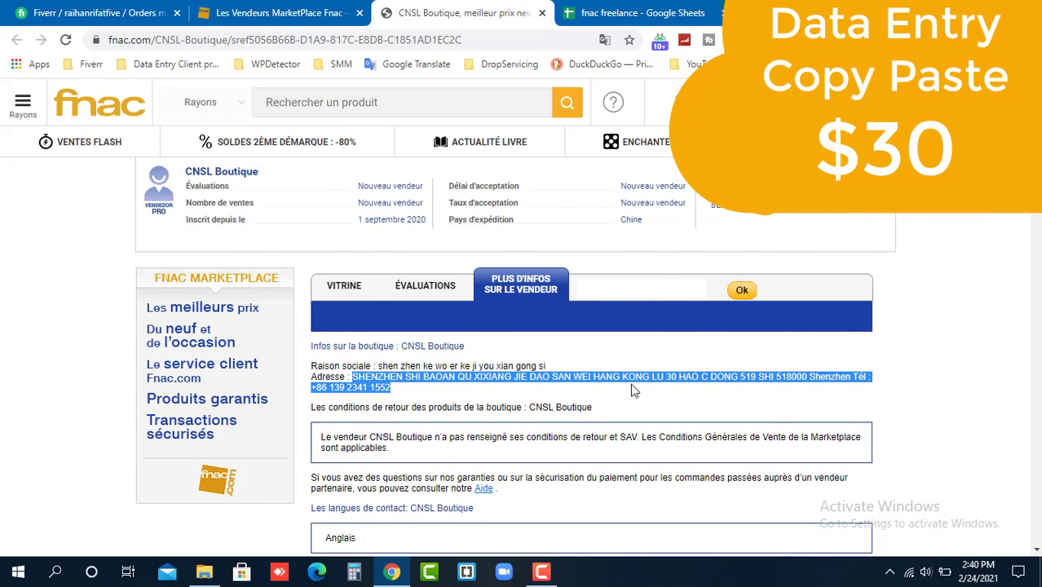
{"action": "key", "text": "ctrl+Tab"}
{"action": "left_click", "coordinate": [729, 417]}
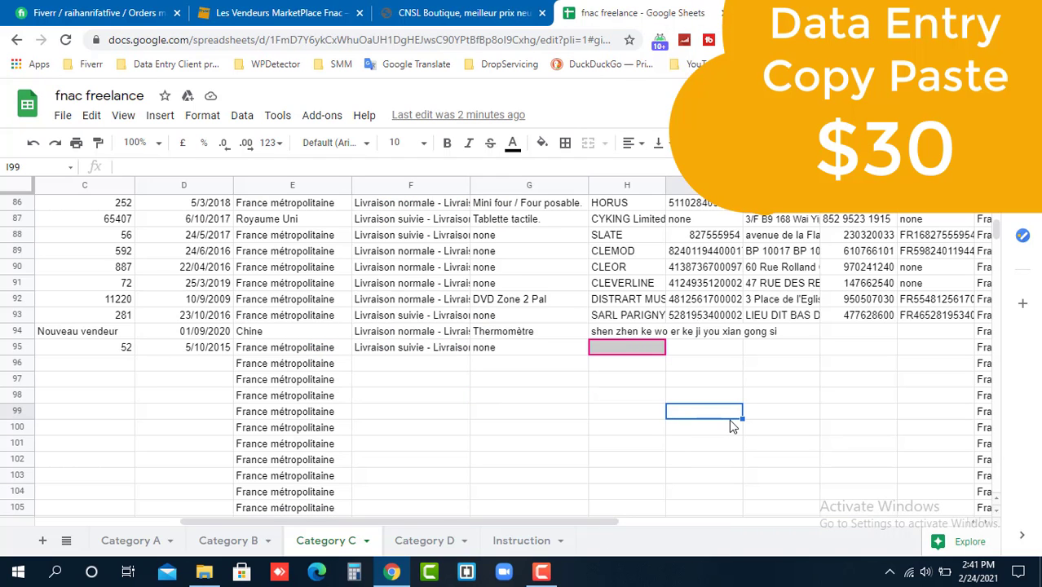
Enter none as the Siret for CNSL Boutique in cell I94
{"action": "left_click", "coordinate": [627, 339]}
{"action": "double_click", "coordinate": [626, 339]}
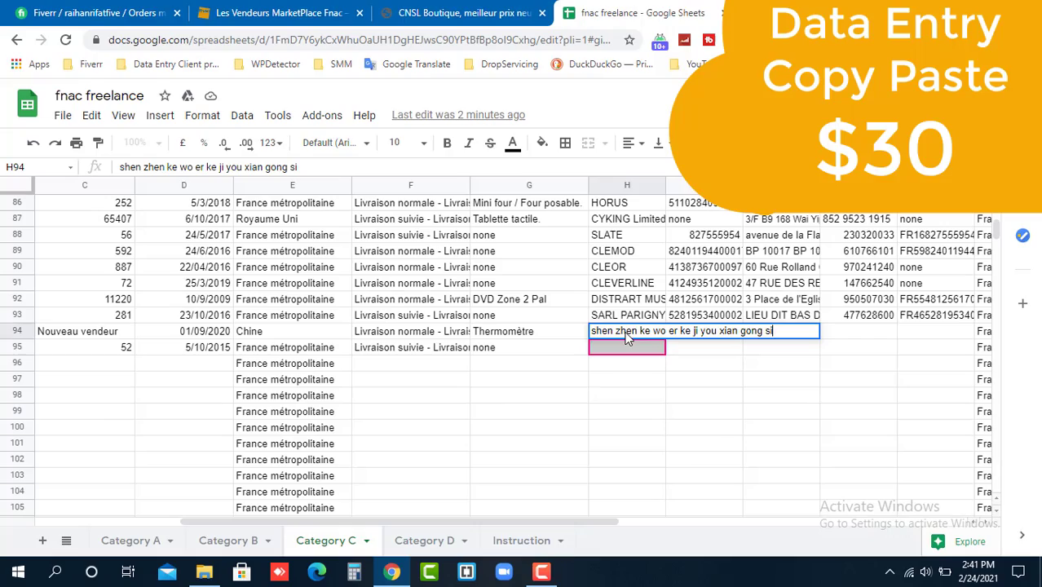
{"action": "left_click", "coordinate": [742, 401]}
{"action": "scroll", "coordinate": [738, 326], "scroll_direction": "up", "scroll_amount": 13}
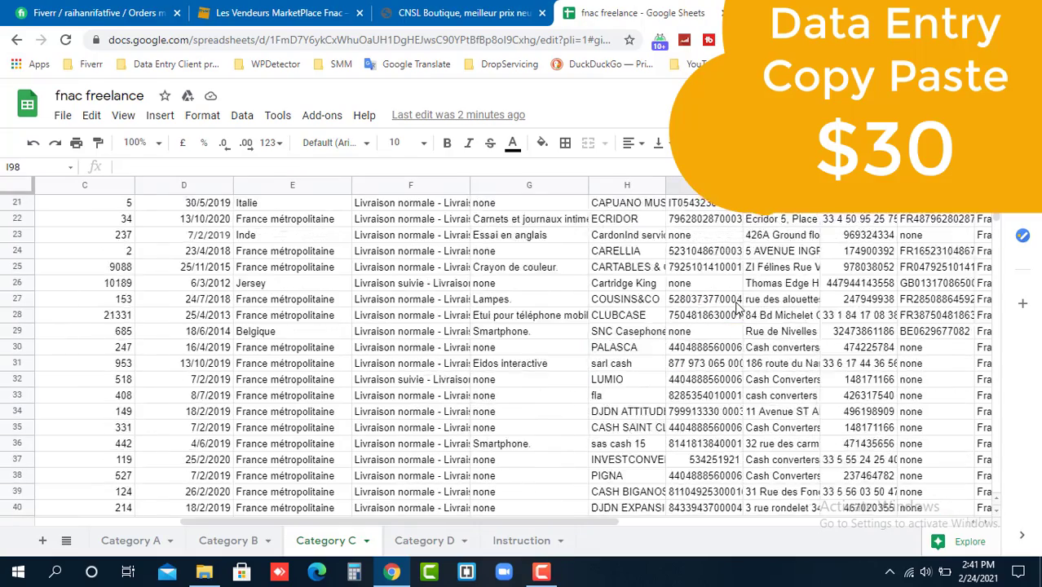
{"action": "scroll", "coordinate": [738, 308], "scroll_direction": "up", "scroll_amount": 4}
{"action": "scroll", "coordinate": [708, 372], "scroll_direction": "down", "scroll_amount": 5}
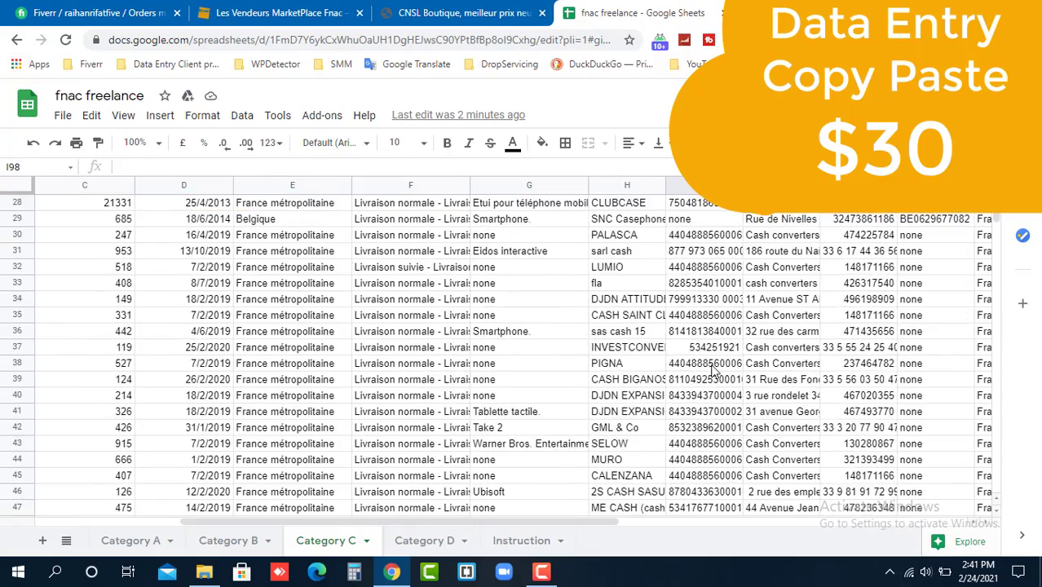
{"action": "scroll", "coordinate": [712, 372], "scroll_direction": "down", "scroll_amount": 12}
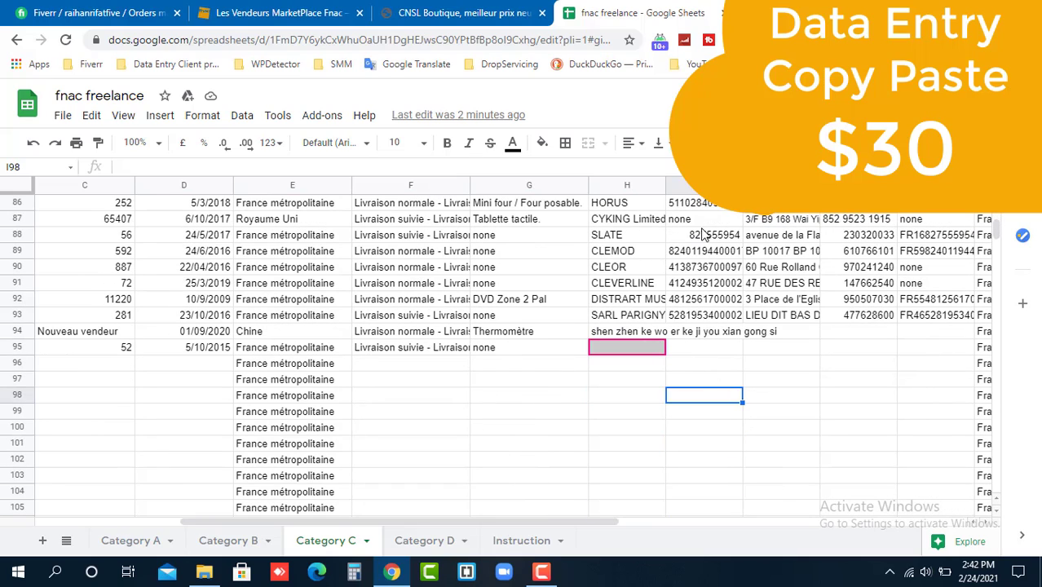
{"action": "double_click", "coordinate": [707, 331]}
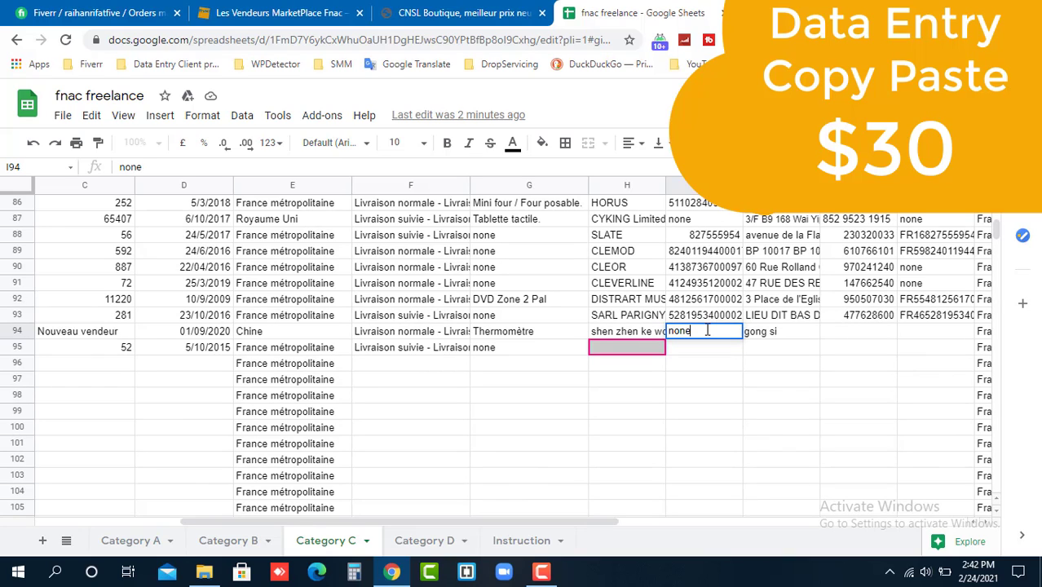
{"action": "left_click", "coordinate": [819, 381]}
Paste the copied seller's postal address into cell J94 of the CNSL Boutique row
{"action": "scroll", "coordinate": [789, 326], "scroll_direction": "up", "scroll_amount": 13}
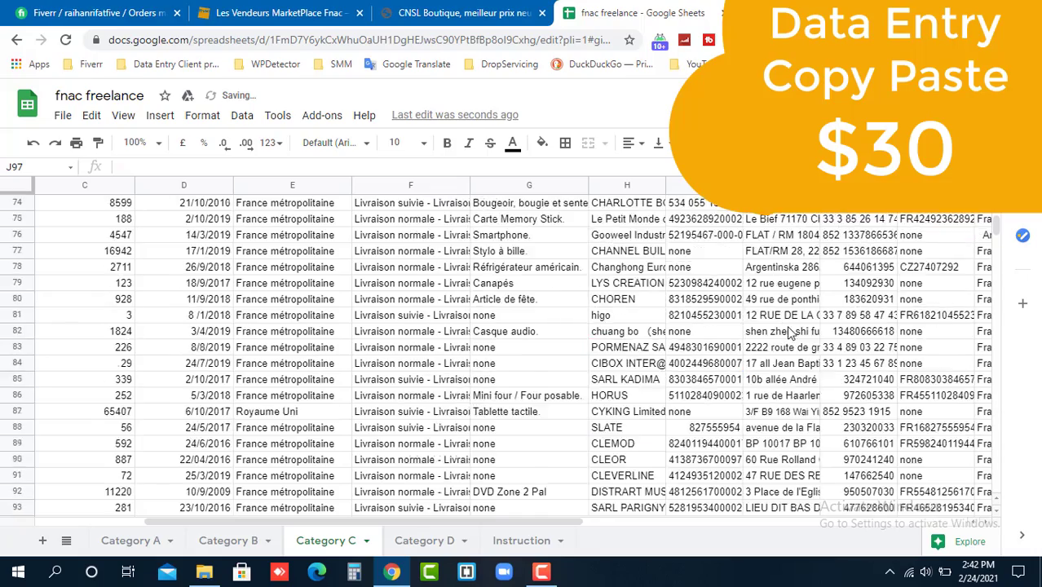
{"action": "scroll", "coordinate": [789, 333], "scroll_direction": "up", "scroll_amount": 15}
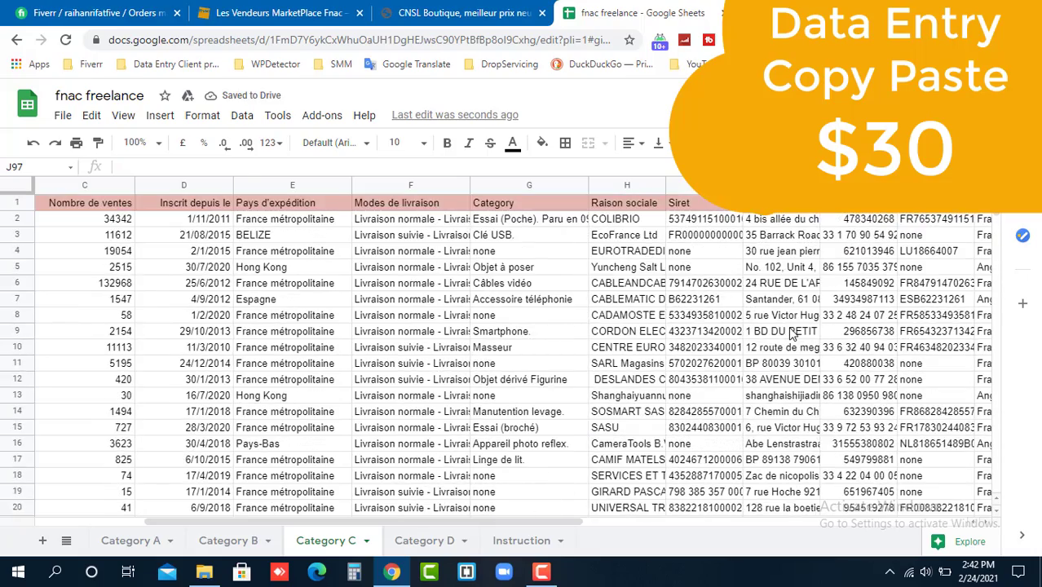
{"action": "scroll", "coordinate": [789, 332], "scroll_direction": "down", "scroll_amount": 13}
{"action": "scroll", "coordinate": [789, 332], "scroll_direction": "down", "scroll_amount": 15}
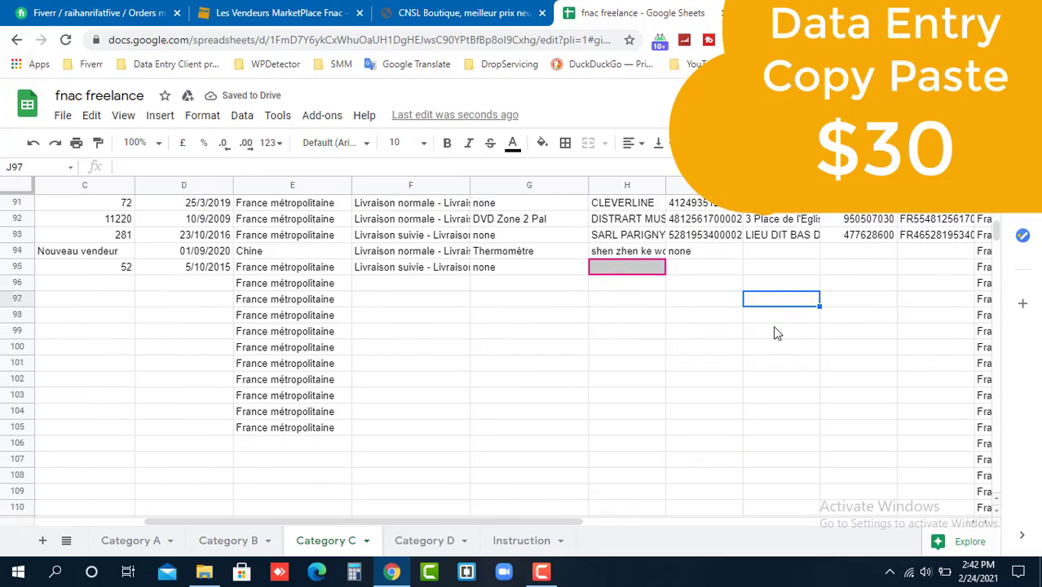
{"action": "double_click", "coordinate": [751, 329]}
{"action": "right_click", "coordinate": [751, 329]}
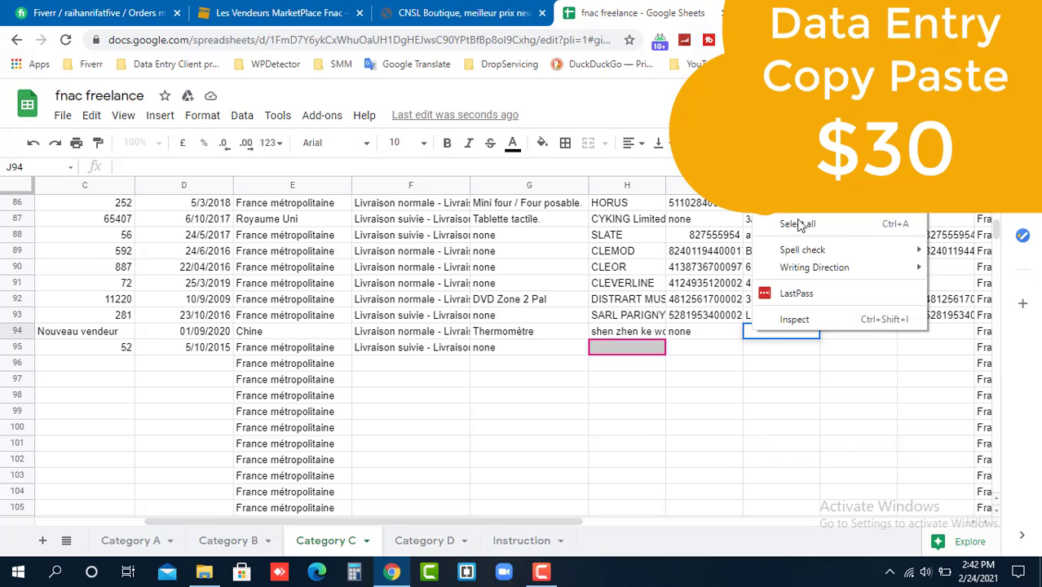
{"action": "key", "text": "ctrl+v"}
{"action": "left_click", "coordinate": [767, 445]}
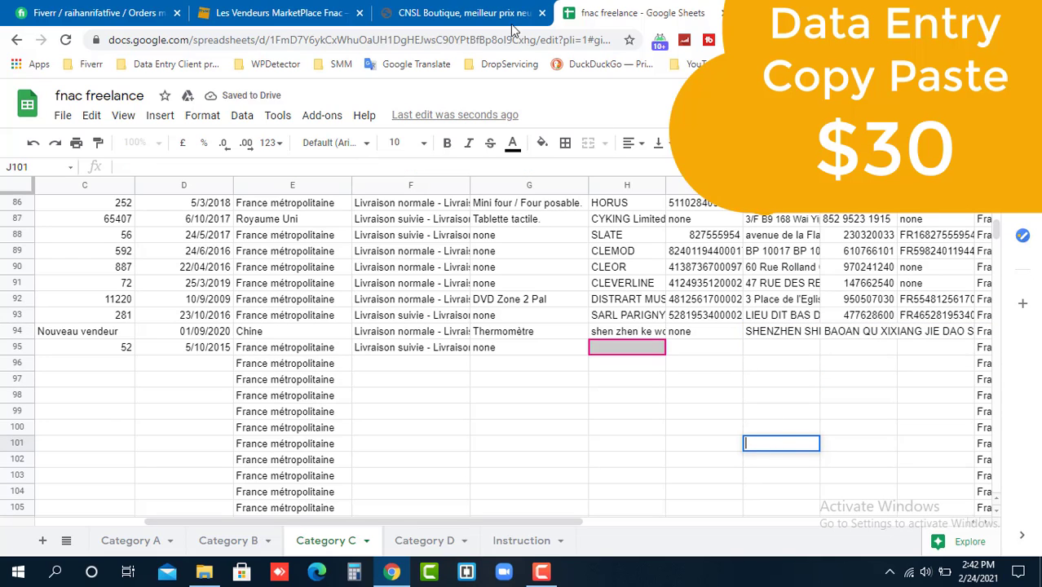
Copy the seller's phone number, without the plus sign, from the CNSL Boutique page into cell K94
{"action": "left_click", "coordinate": [461, 13]}
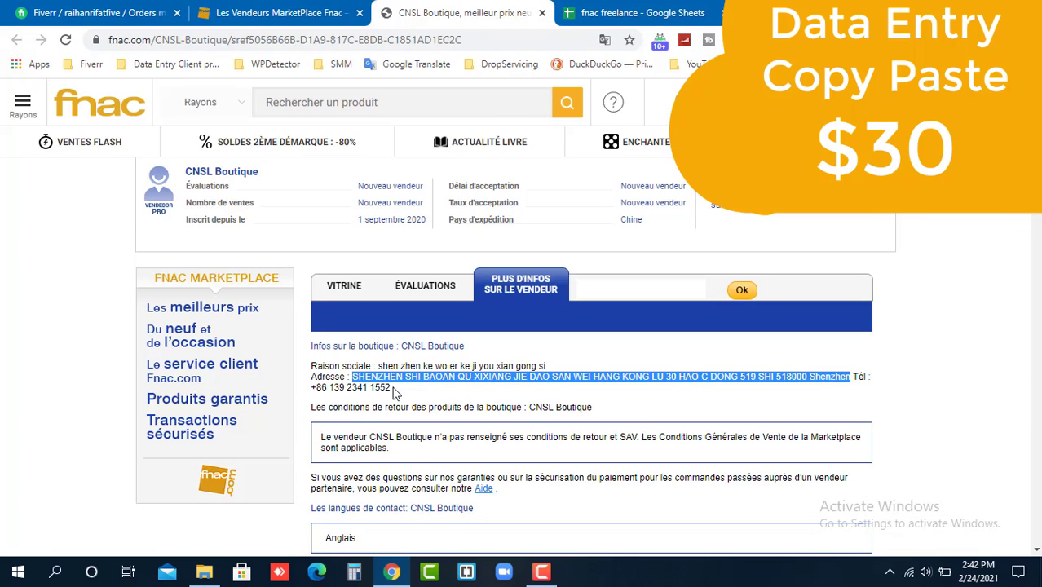
{"action": "left_click_drag", "start_coordinate": [392, 389], "coordinate": [319, 391]}
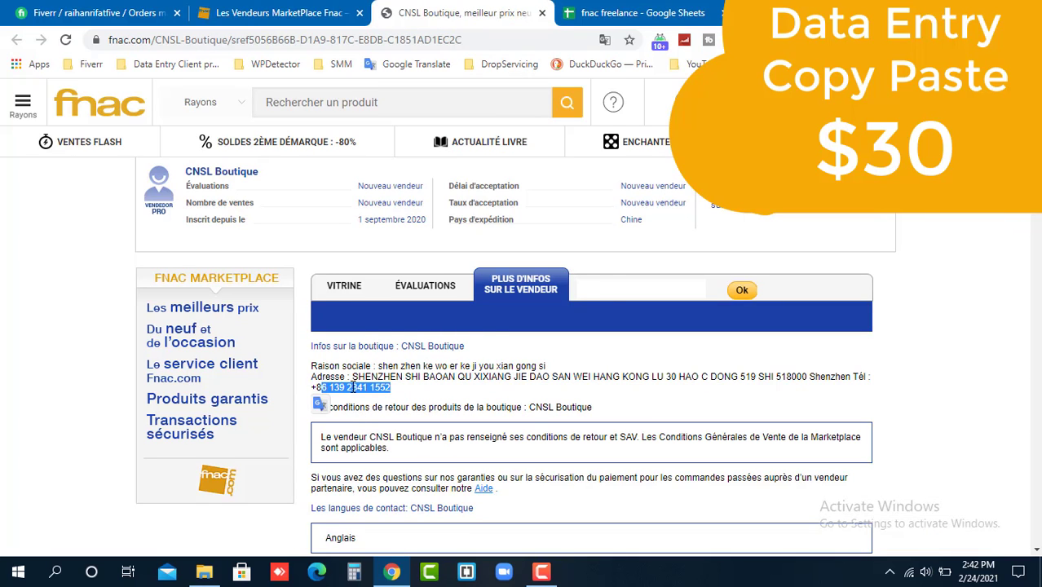
{"action": "right_click", "coordinate": [351, 388]}
{"action": "left_click", "coordinate": [359, 390]}
{"action": "left_click_drag", "start_coordinate": [390, 388], "coordinate": [317, 388]}
{"action": "right_click", "coordinate": [353, 388]}
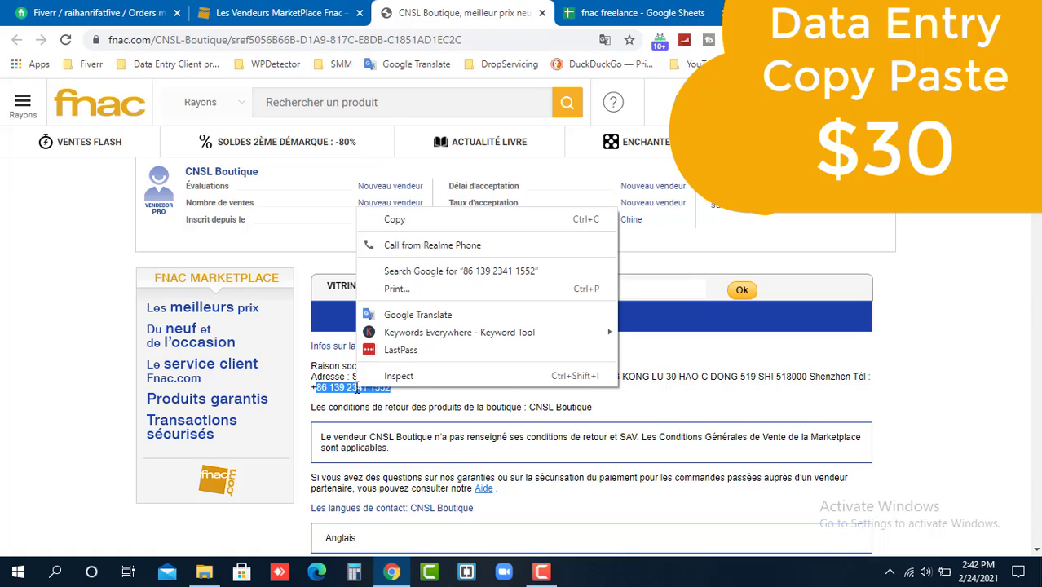
{"action": "left_click", "coordinate": [430, 214]}
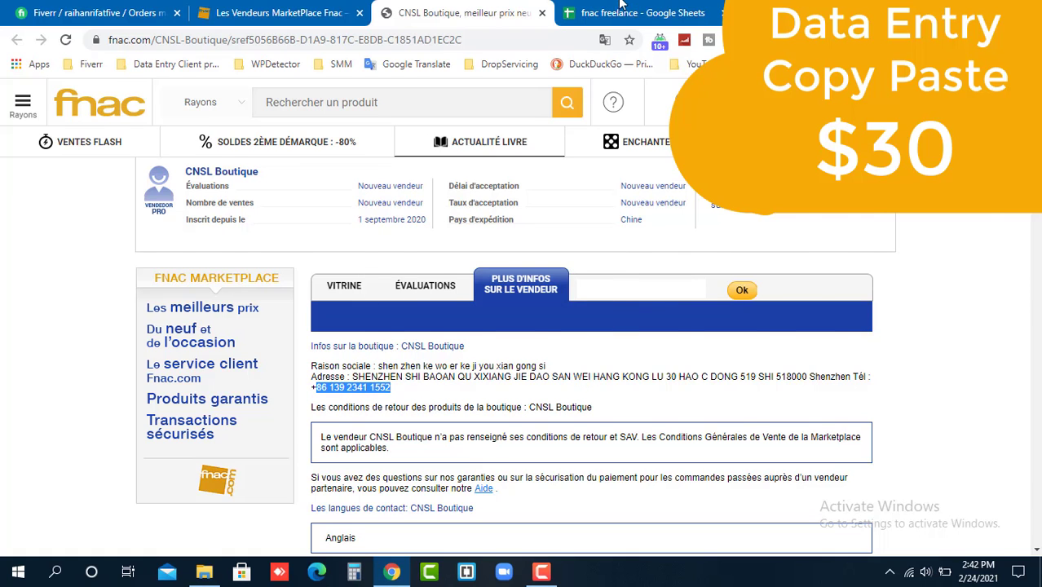
{"action": "key", "text": "ctrl+Tab"}
{"action": "double_click", "coordinate": [867, 332]}
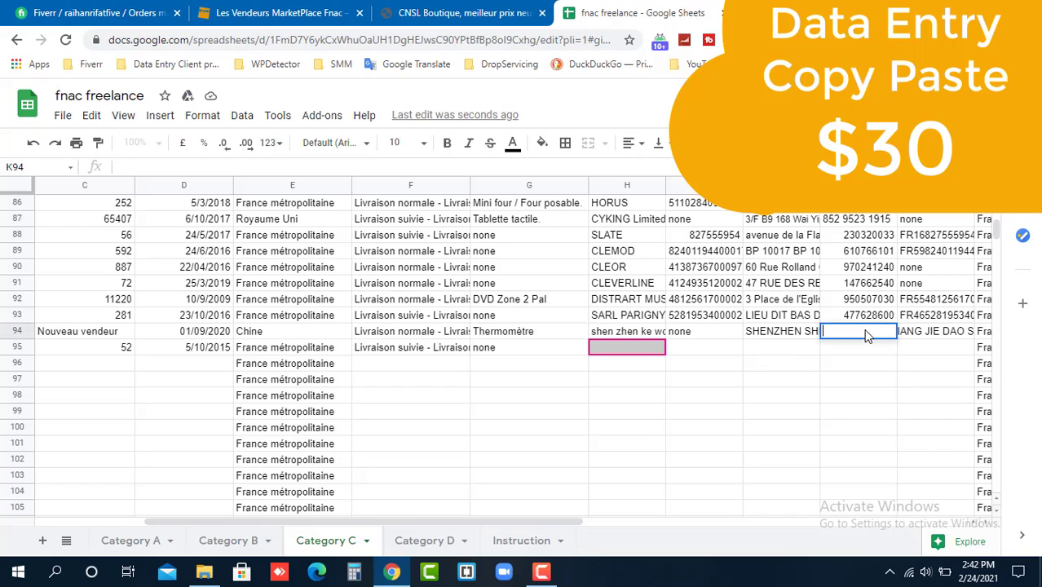
{"action": "right_click", "coordinate": [867, 333]}
{"action": "left_click", "coordinate": [907, 206]}
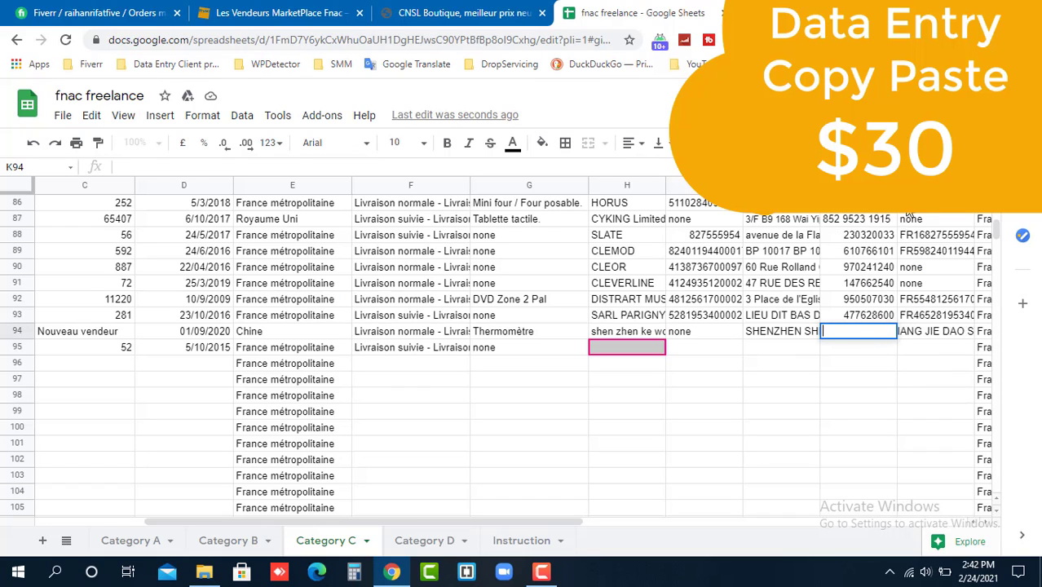
{"action": "left_click", "coordinate": [849, 441]}
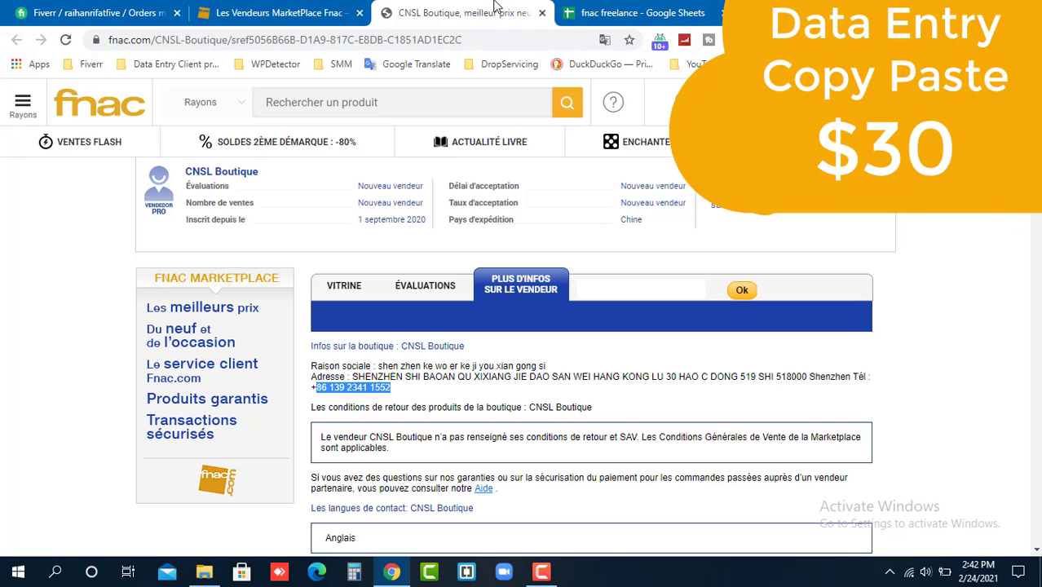
Compare the seller information on the CNSL Boutique page with the column L entries of earlier vendors
{"action": "left_click", "coordinate": [494, 10]}
{"action": "scroll", "coordinate": [519, 393], "scroll_direction": "down", "scroll_amount": 2}
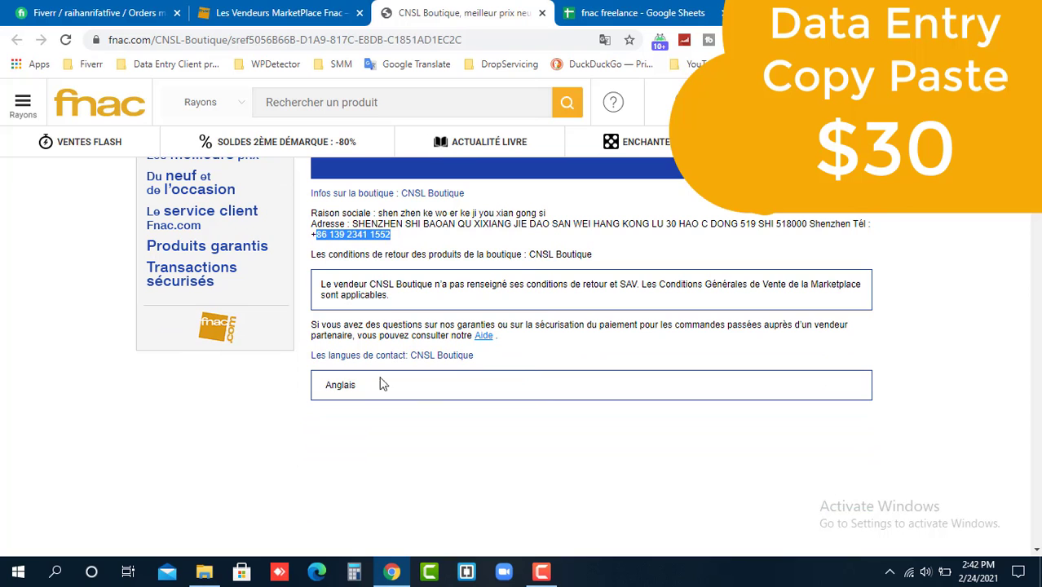
{"action": "left_click", "coordinate": [608, 12]}
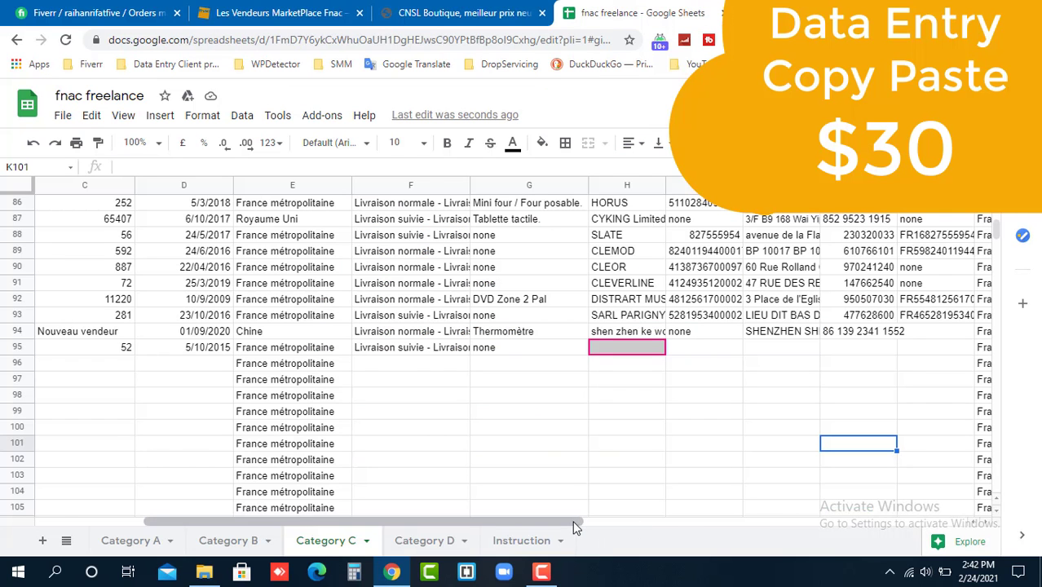
{"action": "left_click_drag", "start_coordinate": [575, 521], "coordinate": [689, 522]}
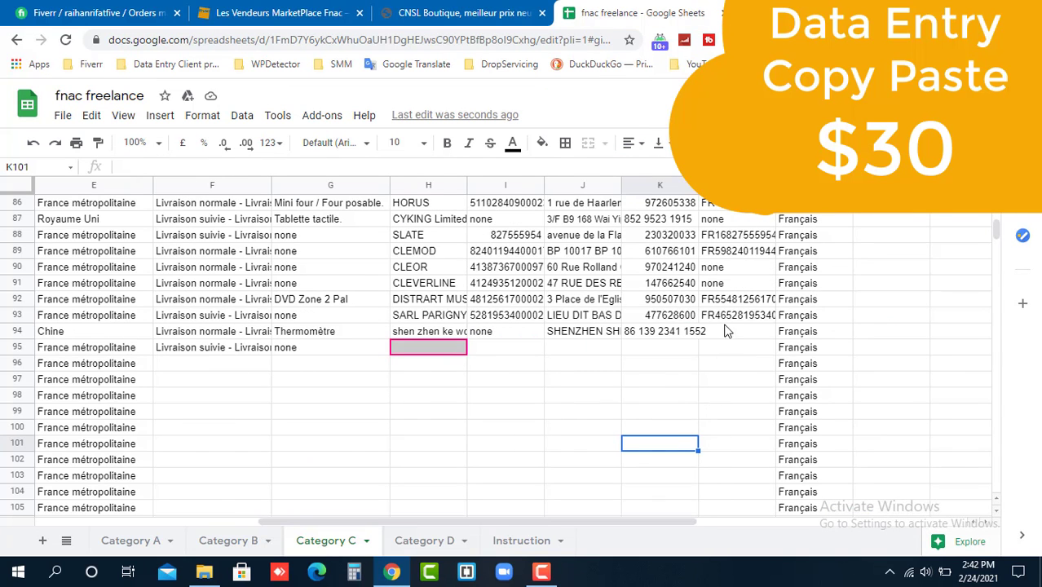
{"action": "scroll", "coordinate": [752, 347], "scroll_direction": "up", "scroll_amount": 8}
{"action": "scroll", "coordinate": [752, 346], "scroll_direction": "up", "scroll_amount": 12}
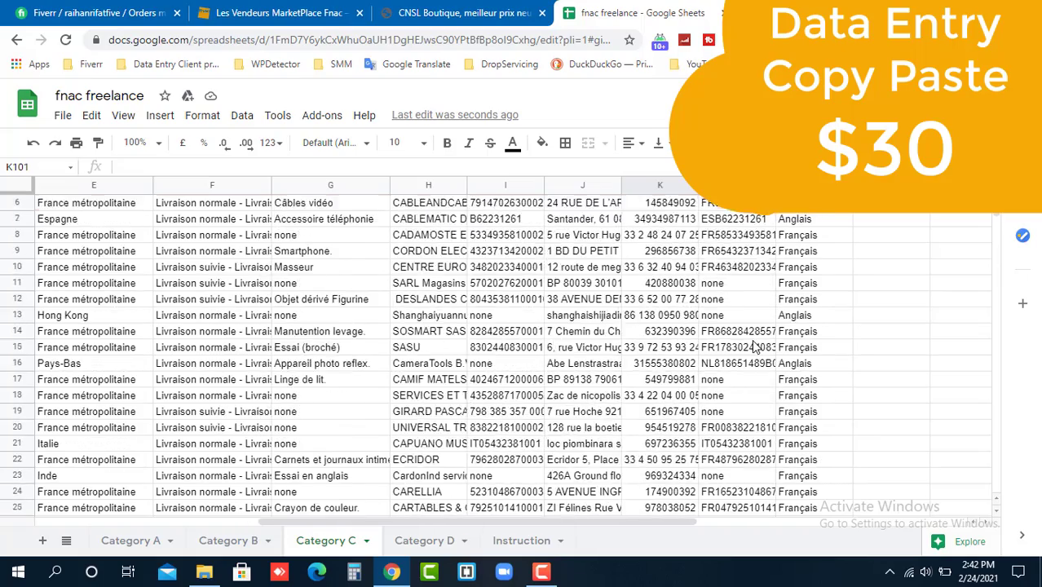
{"action": "scroll", "coordinate": [744, 349], "scroll_direction": "down", "scroll_amount": 20}
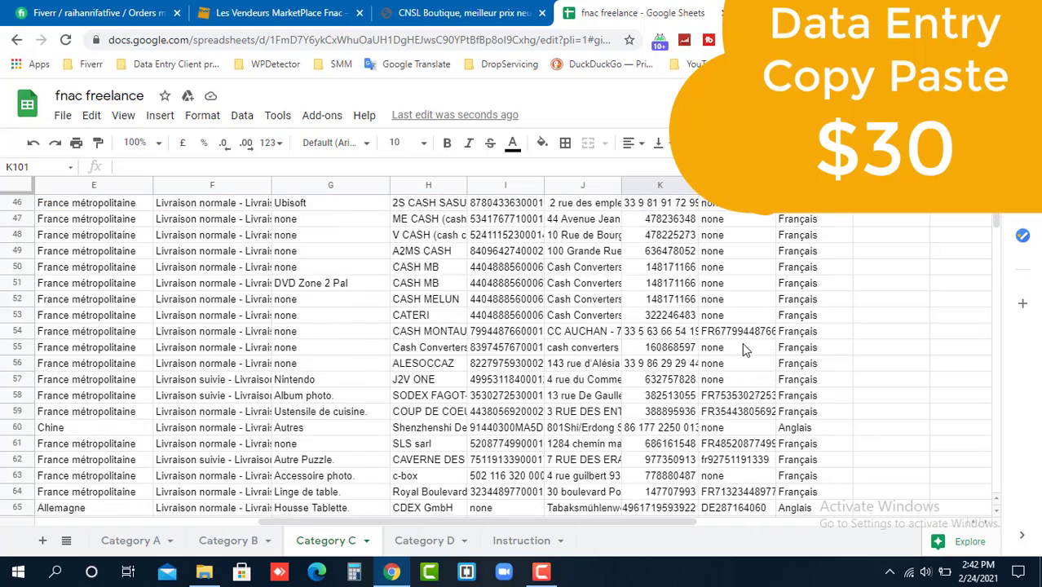
{"action": "left_click", "coordinate": [456, 13]}
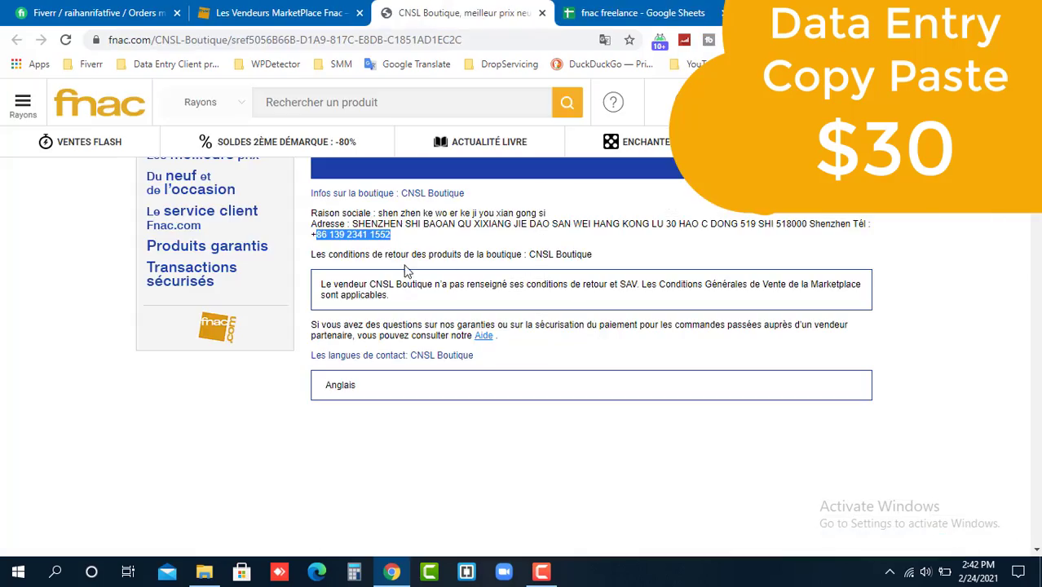
{"action": "left_click", "coordinate": [447, 237]}
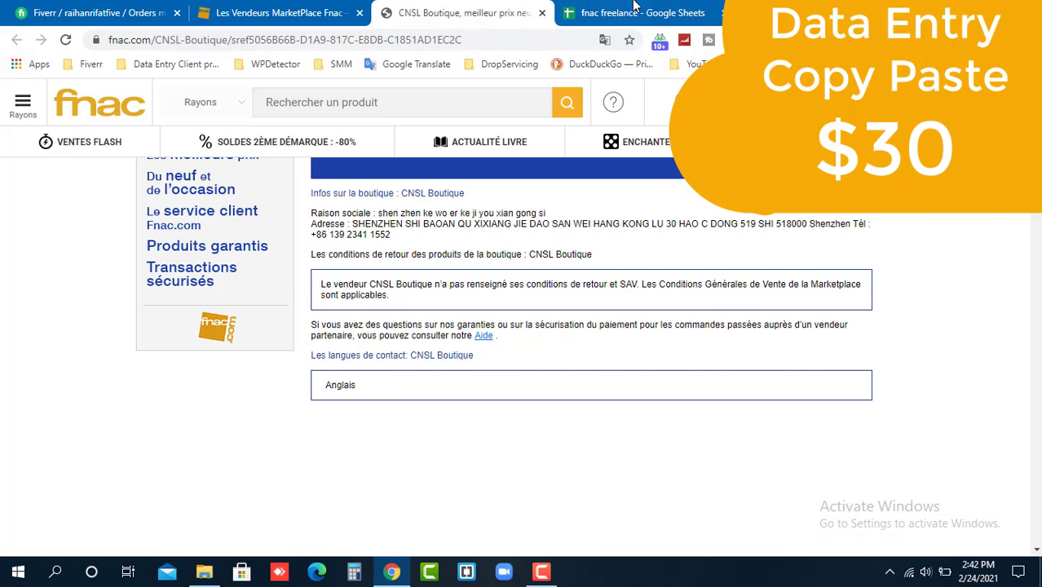
{"action": "left_click", "coordinate": [634, 9]}
{"action": "scroll", "coordinate": [751, 388], "scroll_direction": "down", "scroll_amount": 4}
{"action": "scroll", "coordinate": [725, 335], "scroll_direction": "up", "scroll_amount": 2}
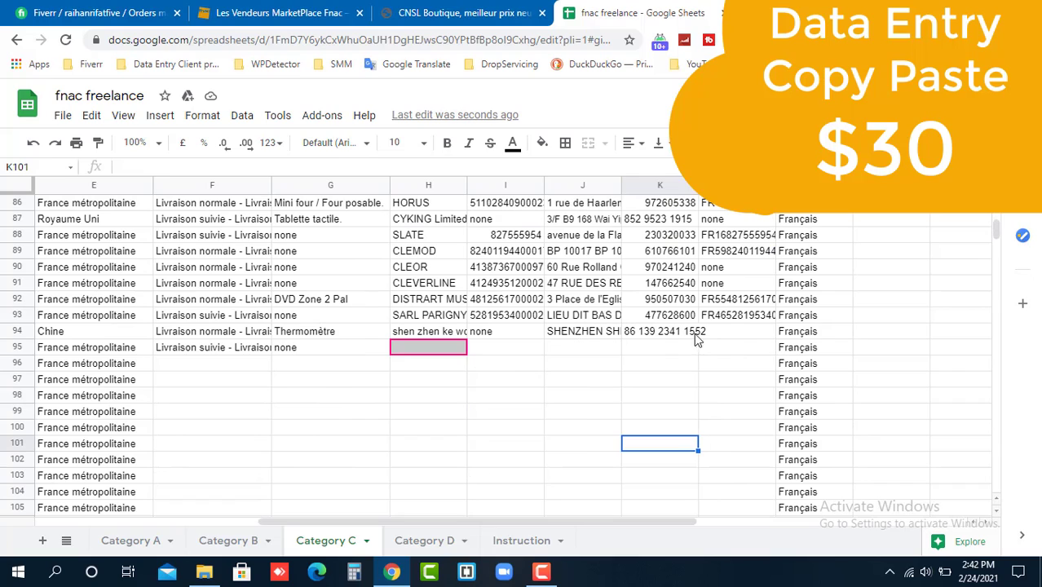
Enter none in cell L94 for CNSL Boutique
{"action": "double_click", "coordinate": [734, 332]}
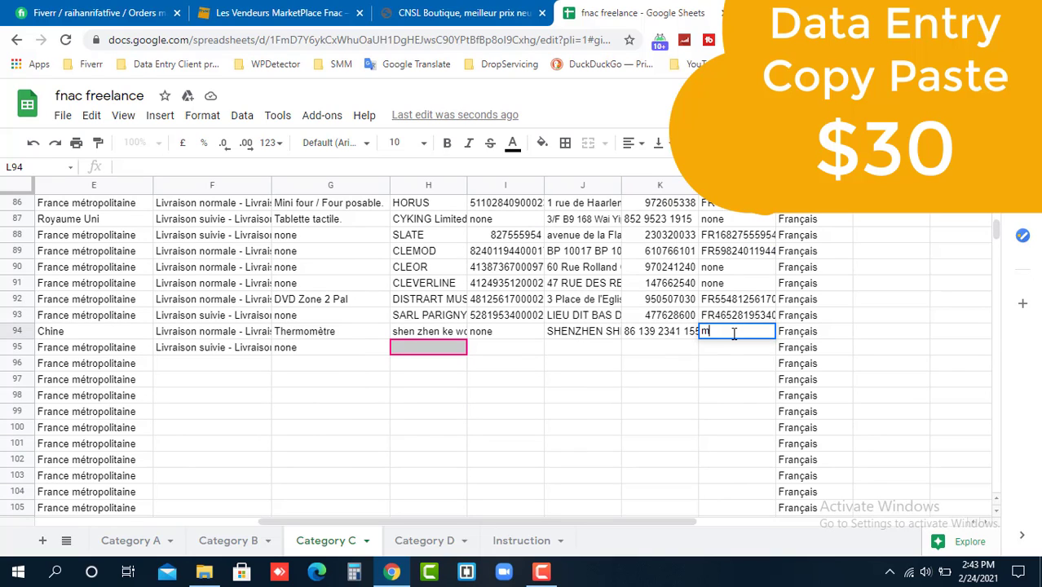
{"action": "type", "text": "m"}
{"action": "key", "text": "BackSpace"}
{"action": "type", "text": "no"}
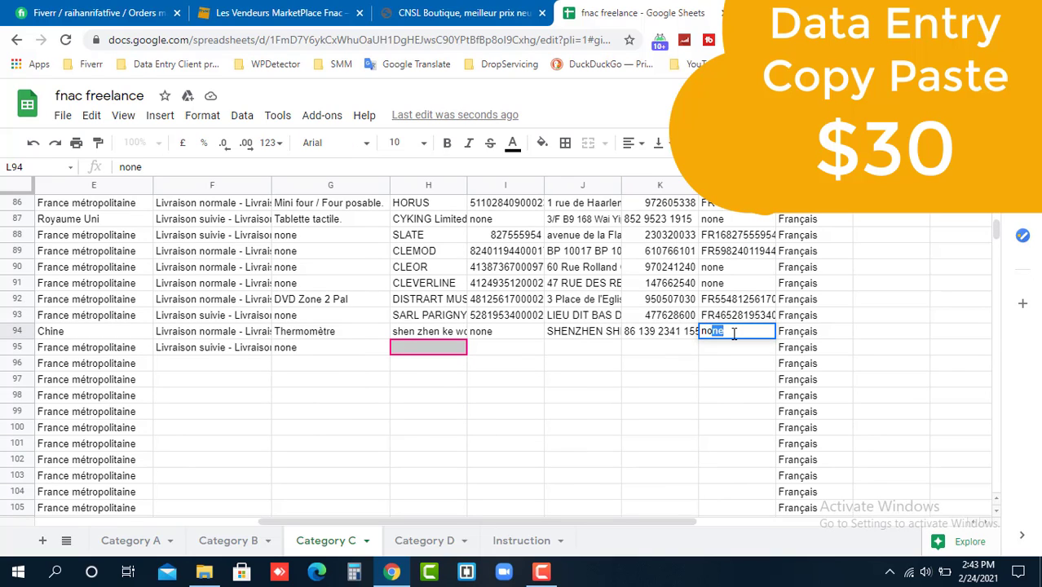
{"action": "left_click", "coordinate": [751, 402]}
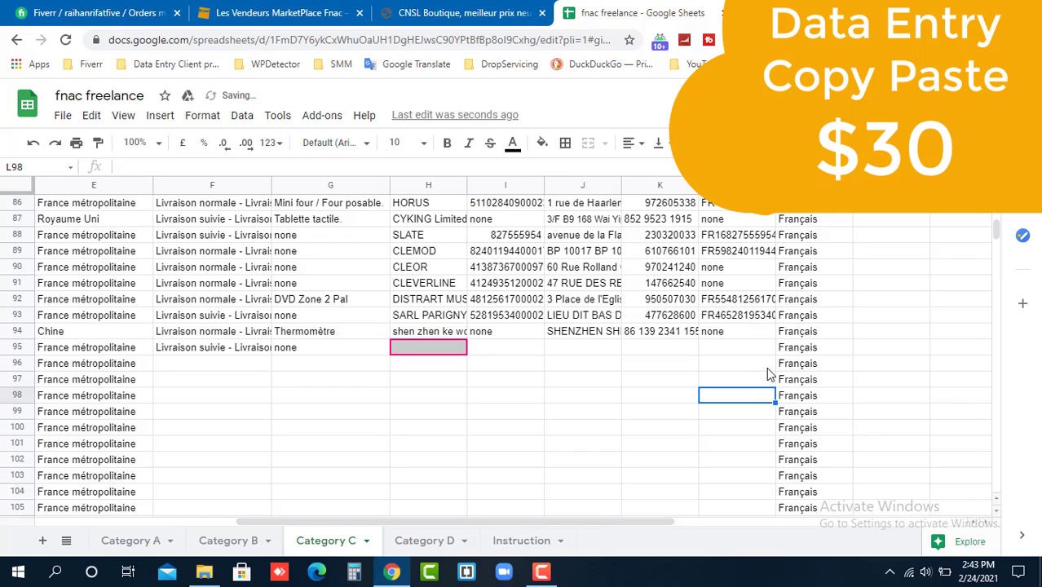
Replace the contact language in cell M94 with Anglais, copied from the CNSL Boutique page
{"action": "left_click", "coordinate": [797, 334]}
{"action": "left_click", "coordinate": [436, 23]}
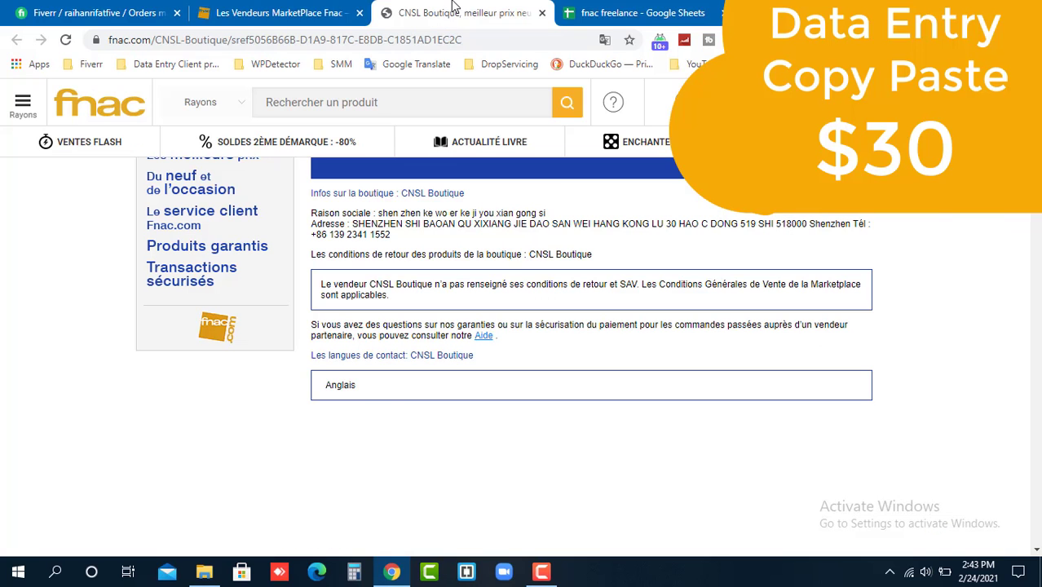
{"action": "double_click", "coordinate": [339, 386]}
{"action": "right_click", "coordinate": [339, 386]}
{"action": "left_click", "coordinate": [399, 396]}
{"action": "left_click", "coordinate": [643, 10]}
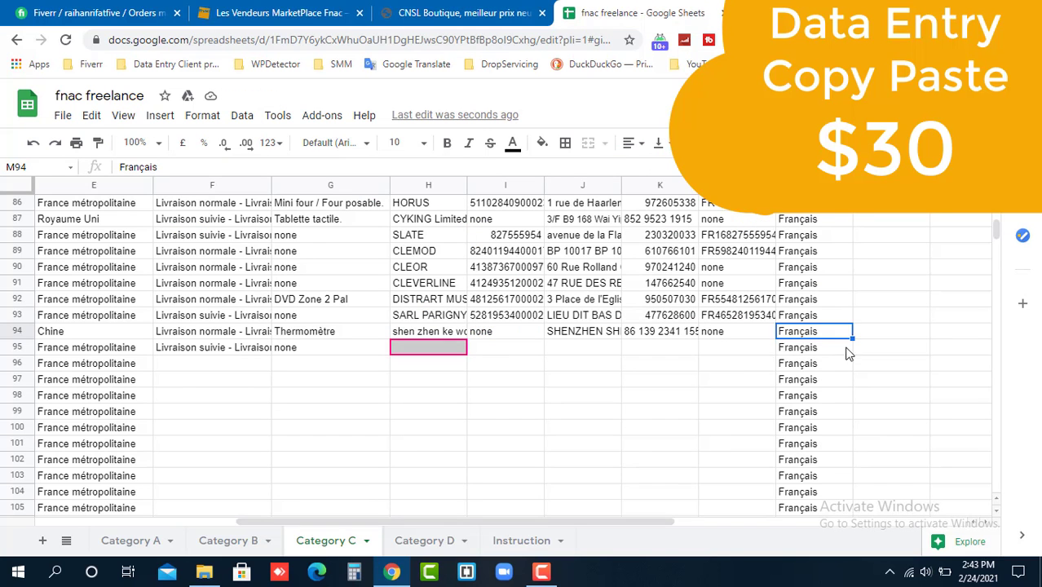
{"action": "double_click", "coordinate": [822, 330]}
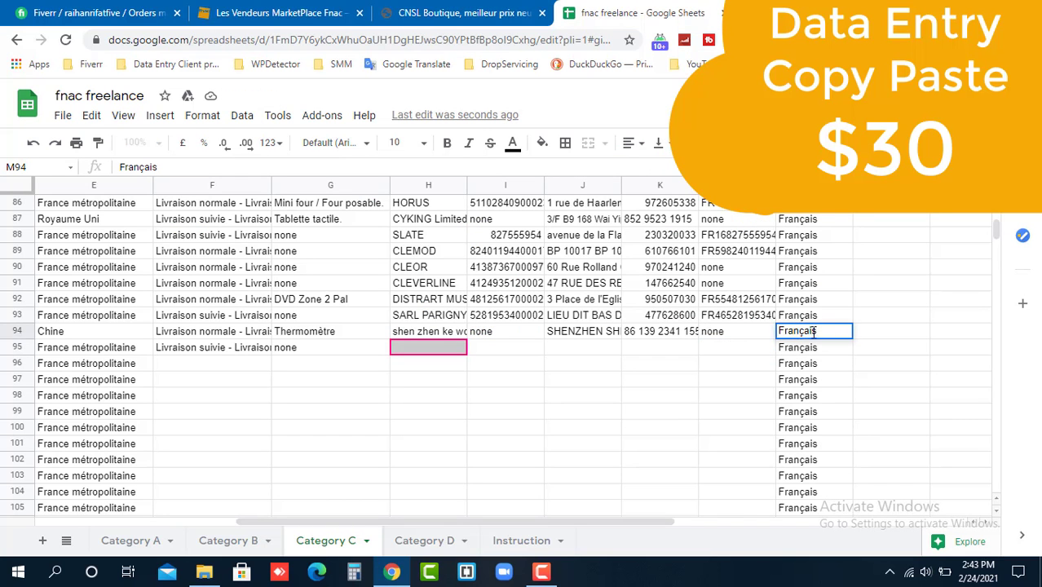
{"action": "left_click_drag", "start_coordinate": [821, 330], "coordinate": [776, 331]}
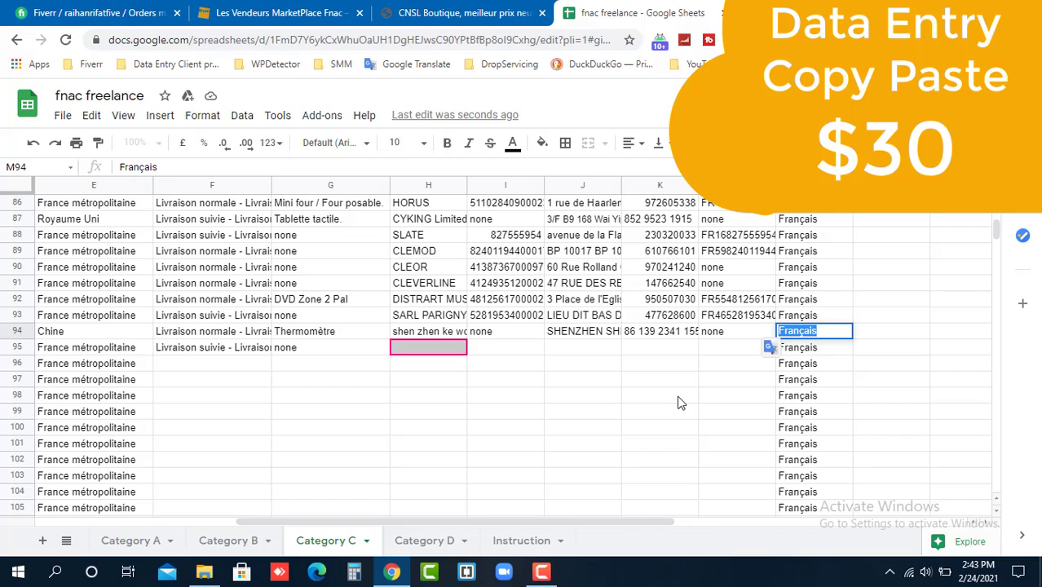
{"action": "key", "text": "ctrl+v"}
{"action": "left_click", "coordinate": [591, 399]}
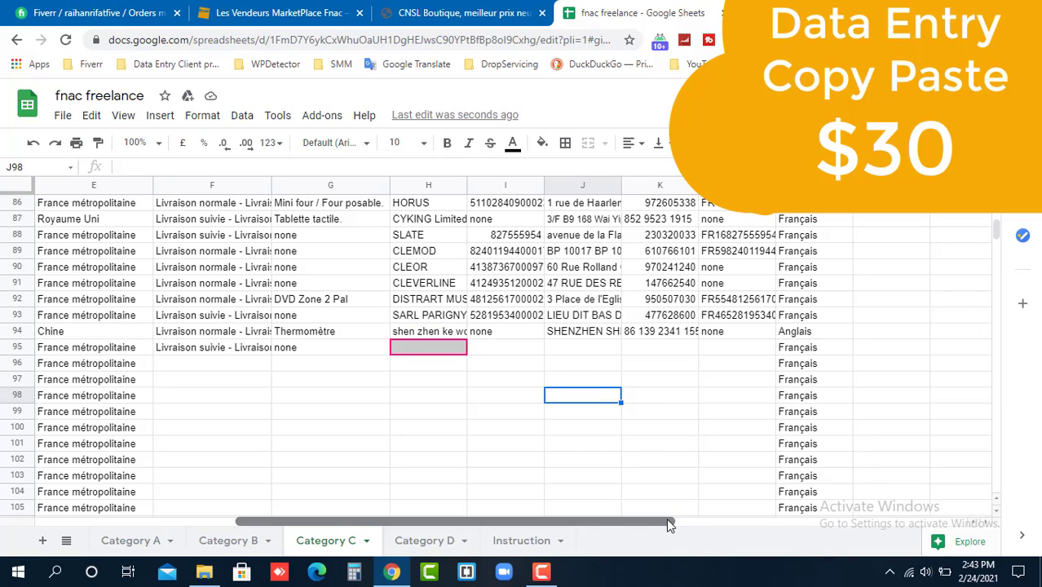
Return to the first columns of the CNSL Boutique row and close the vendor's Fnac page
{"action": "left_click_drag", "start_coordinate": [669, 524], "coordinate": [467, 524]}
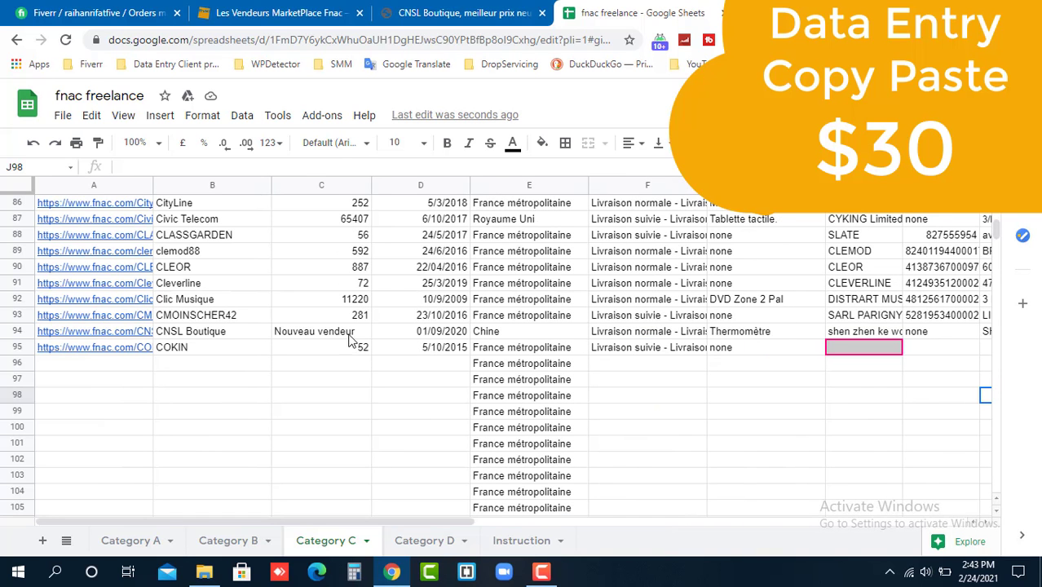
{"action": "left_click", "coordinate": [445, 12]}
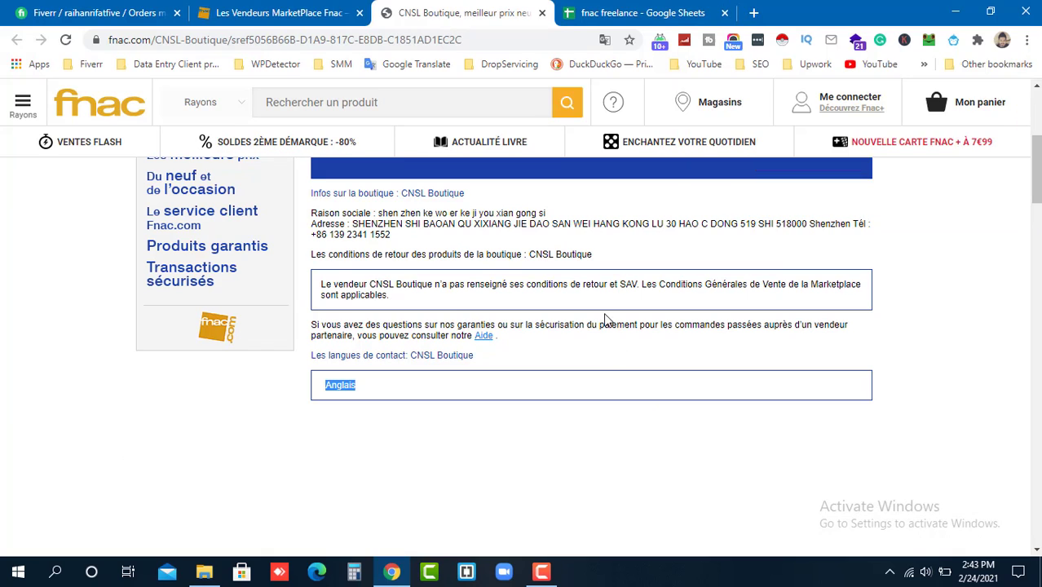
{"action": "left_click", "coordinate": [542, 12]}
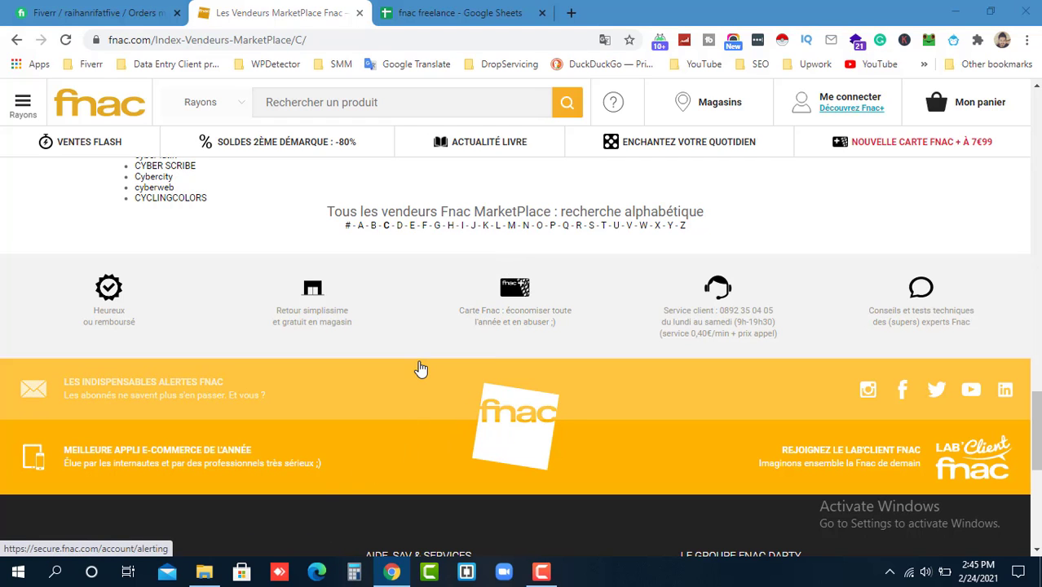
Switch to Calculator and multiply 13 by 30
{"action": "key", "text": "XF86Calculator"}
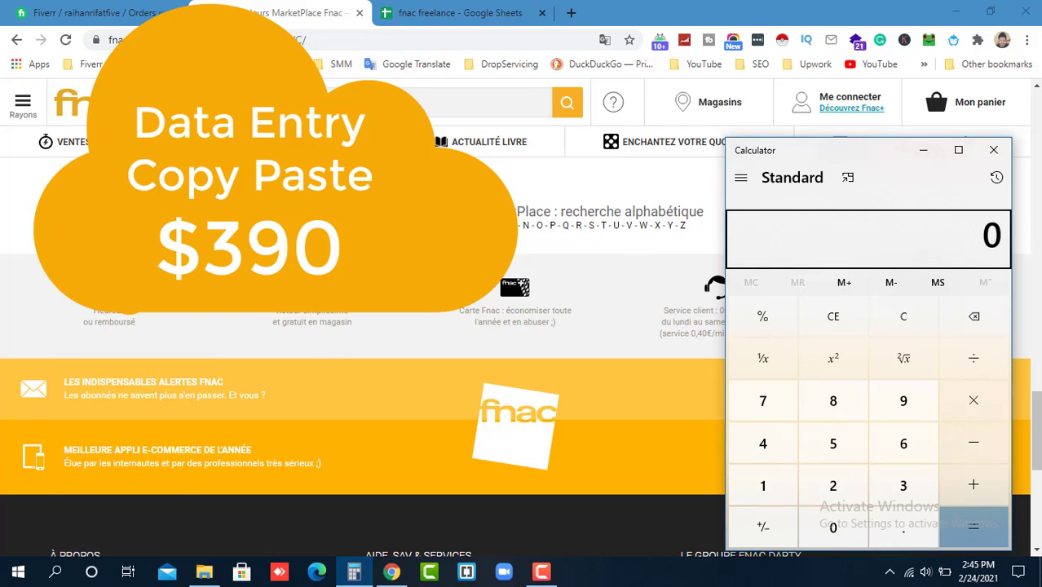
{"action": "left_click", "coordinate": [763, 485]}
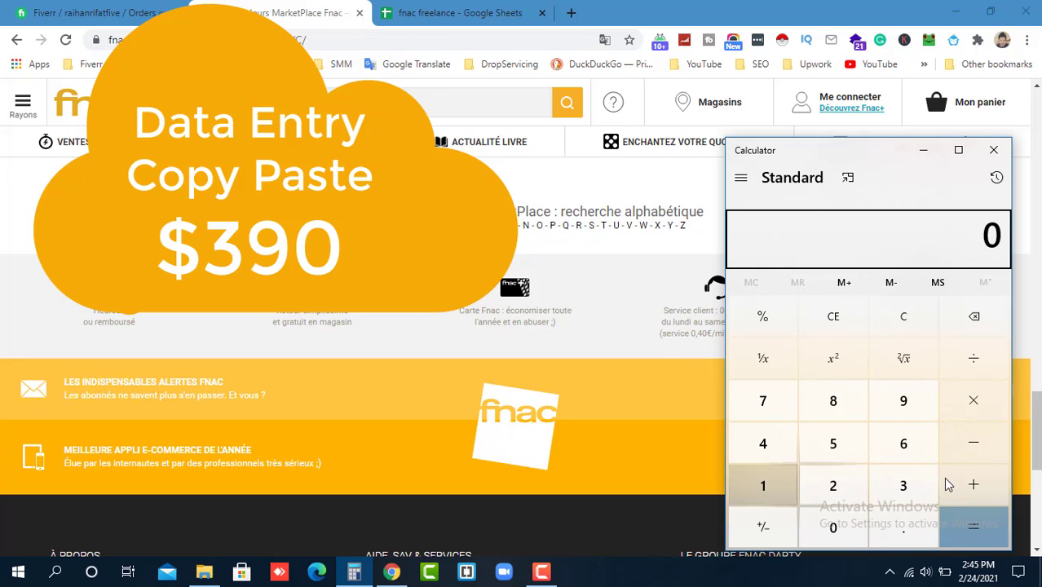
{"action": "left_click", "coordinate": [906, 490]}
{"action": "left_click", "coordinate": [981, 401]}
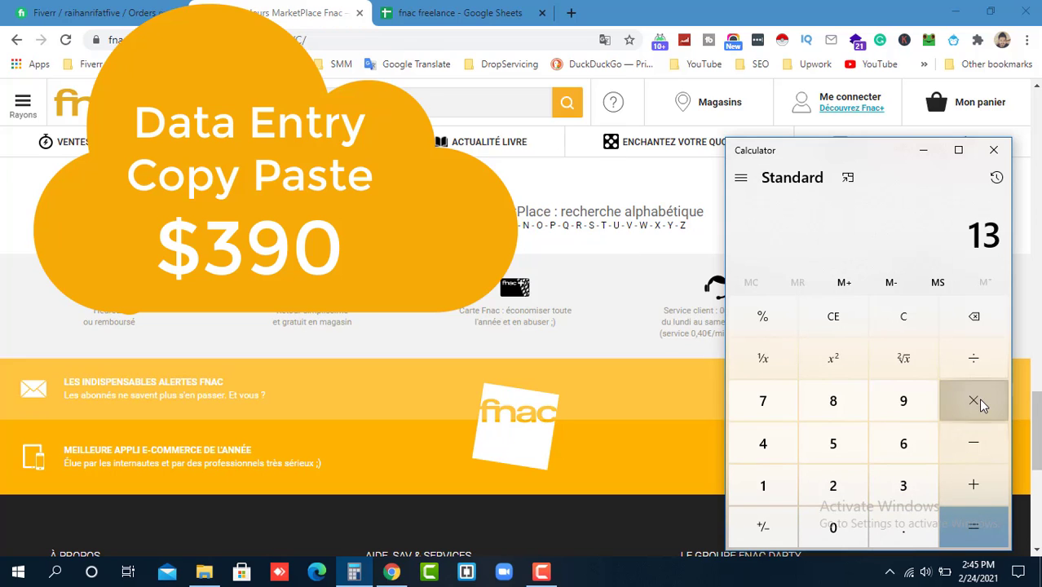
{"action": "left_click", "coordinate": [925, 495]}
{"action": "left_click", "coordinate": [852, 530]}
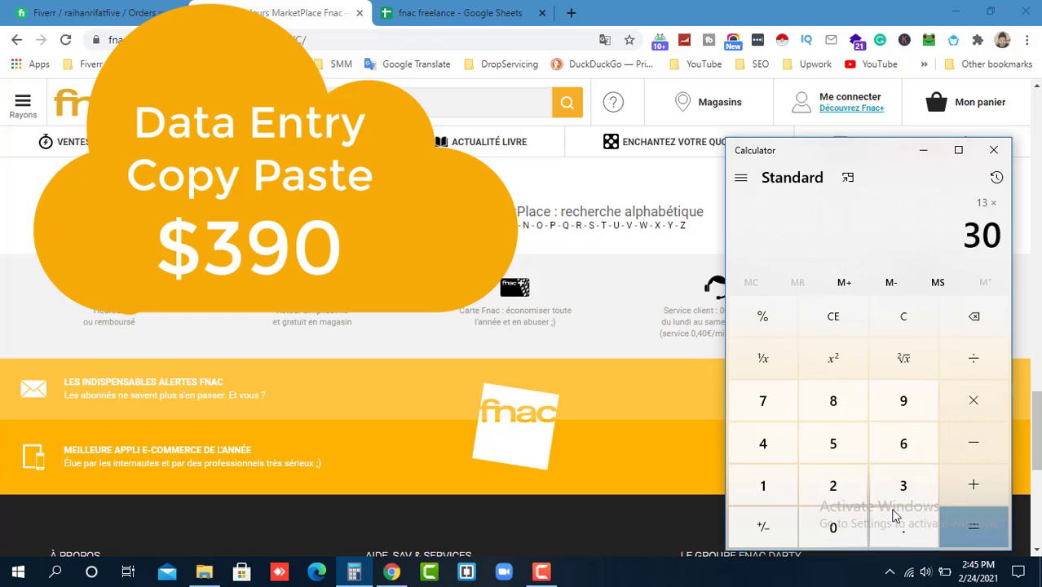
{"action": "left_click", "coordinate": [986, 527]}
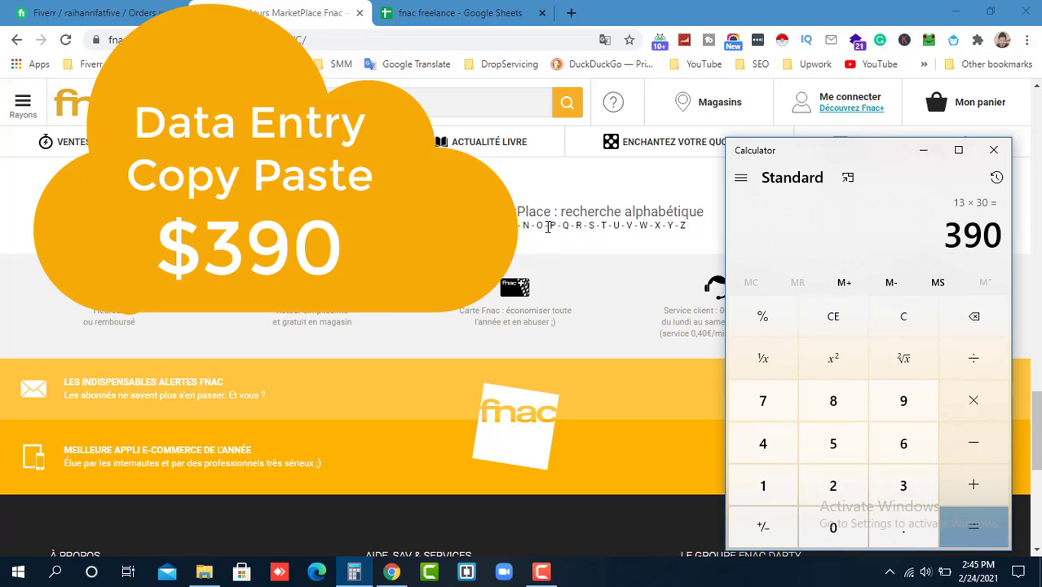
Subtract 60 from the calculated product
{"action": "left_click", "coordinate": [975, 449]}
{"action": "left_click", "coordinate": [906, 447]}
{"action": "left_click", "coordinate": [835, 527]}
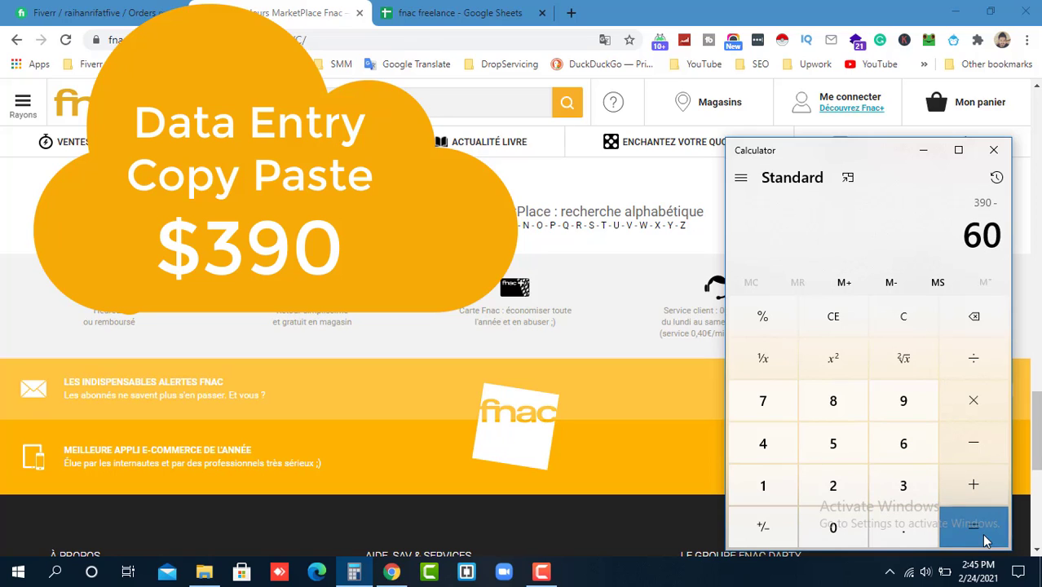
{"action": "left_click", "coordinate": [985, 540]}
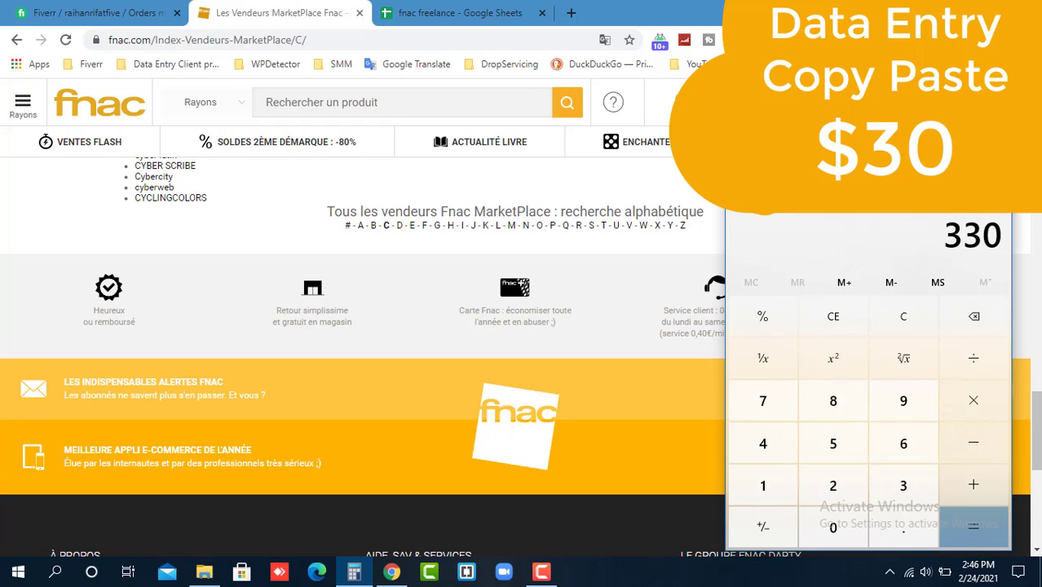
Look through the full list of letter C marketplace vendors on the Fnac index page
{"action": "left_click", "coordinate": [593, 237]}
{"action": "scroll", "coordinate": [435, 325], "scroll_direction": "up", "scroll_amount": 3}
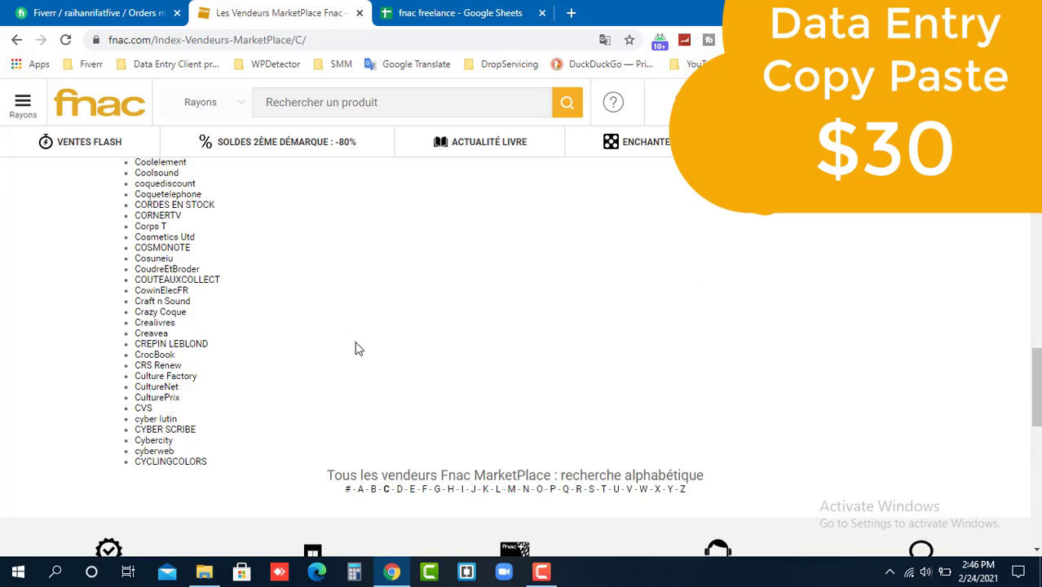
{"action": "scroll", "coordinate": [359, 349], "scroll_direction": "up", "scroll_amount": 15}
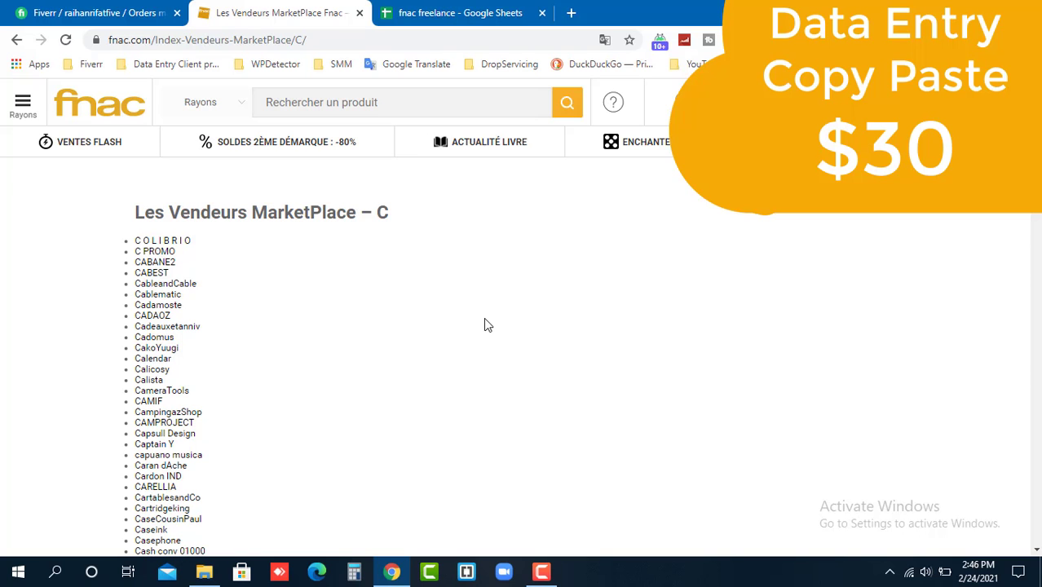
{"action": "scroll", "coordinate": [502, 316], "scroll_direction": "down", "scroll_amount": 5}
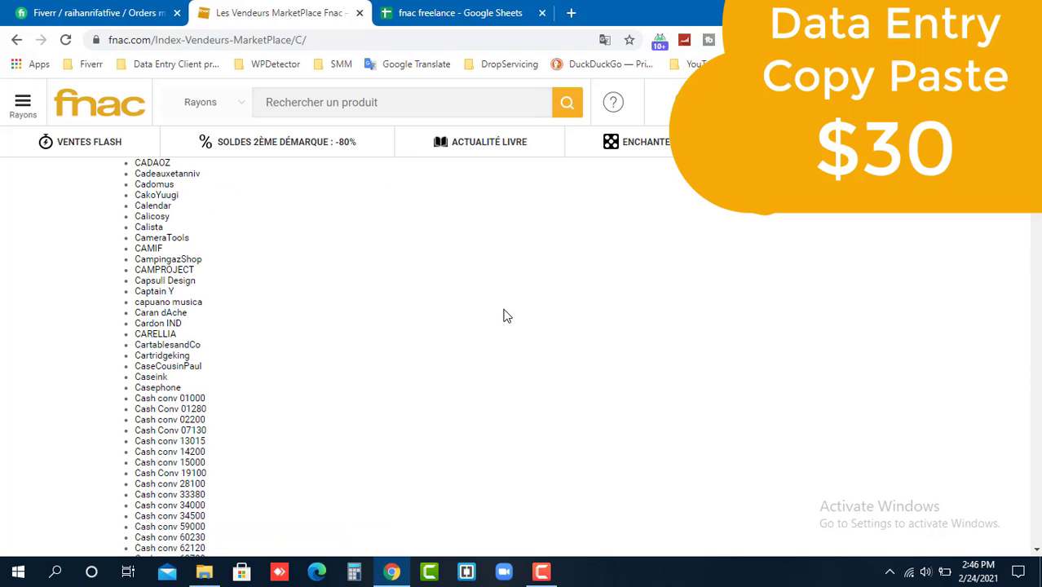
{"action": "scroll", "coordinate": [504, 316], "scroll_direction": "down", "scroll_amount": 15}
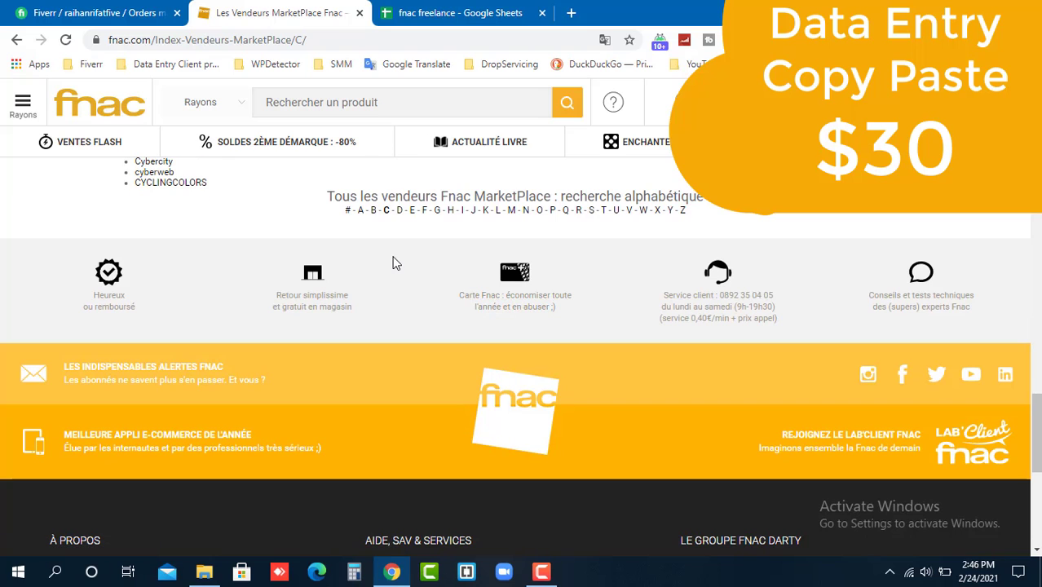
Examine the column headings of the Category D sheet in the fnac freelance spreadsheet and the Fnac link rows below them
{"action": "left_click", "coordinate": [445, 11]}
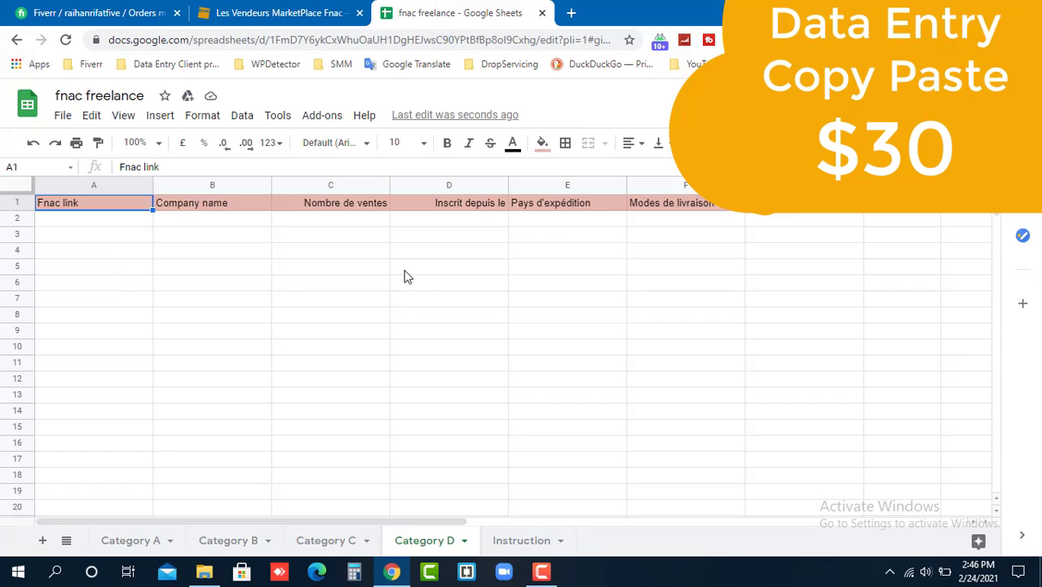
{"action": "left_click", "coordinate": [115, 283]}
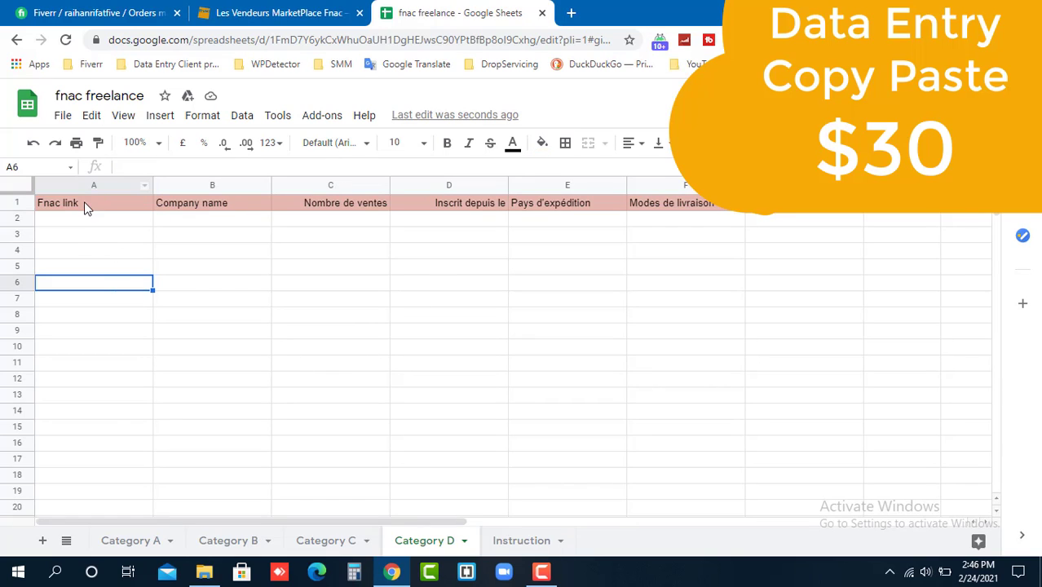
{"action": "left_click", "coordinate": [77, 208]}
{"action": "left_click", "coordinate": [184, 208]}
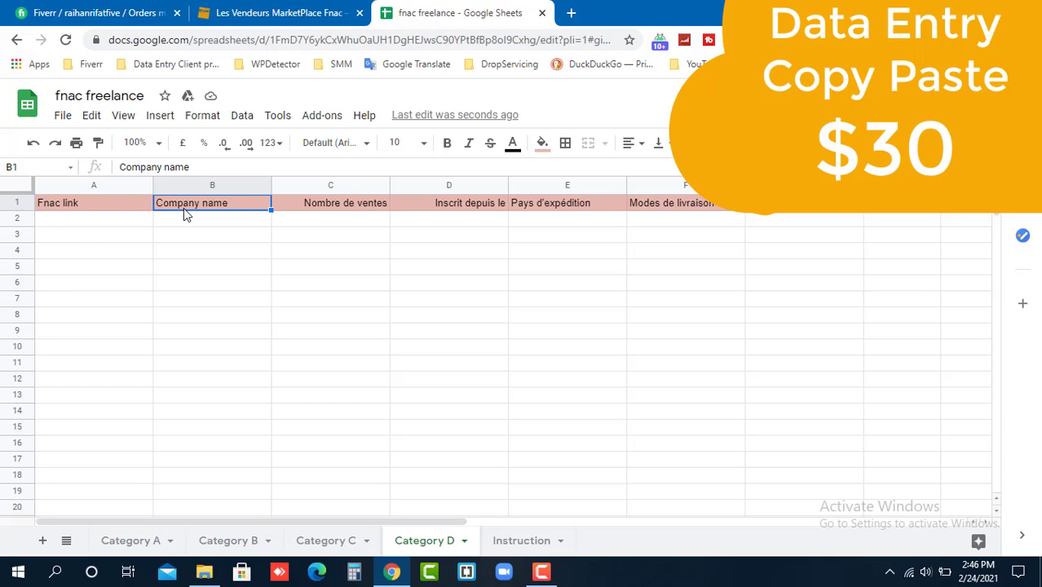
{"action": "left_click", "coordinate": [351, 209]}
{"action": "left_click", "coordinate": [445, 212]}
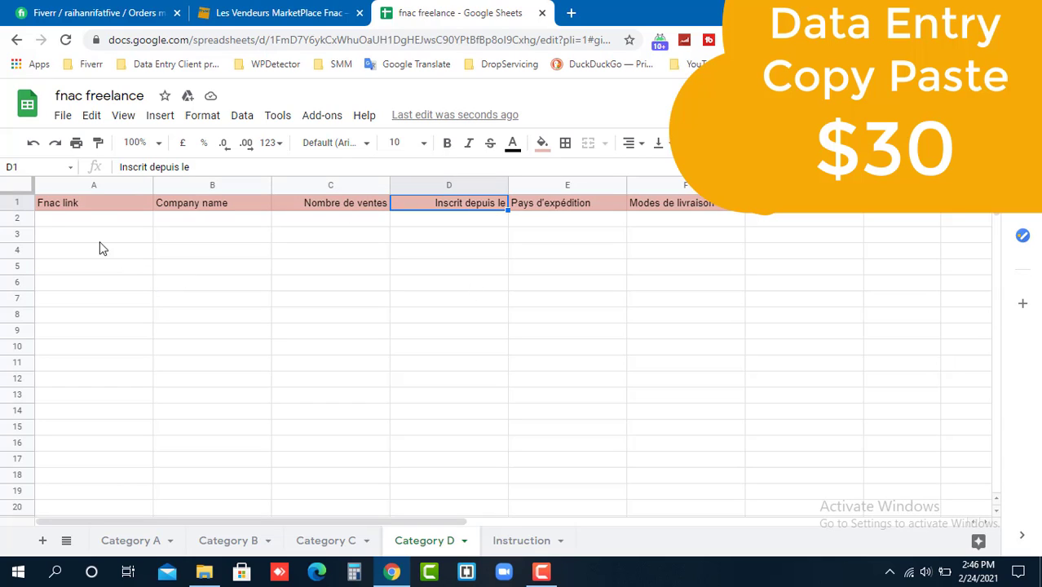
{"action": "left_click_drag", "start_coordinate": [73, 223], "coordinate": [62, 269]}
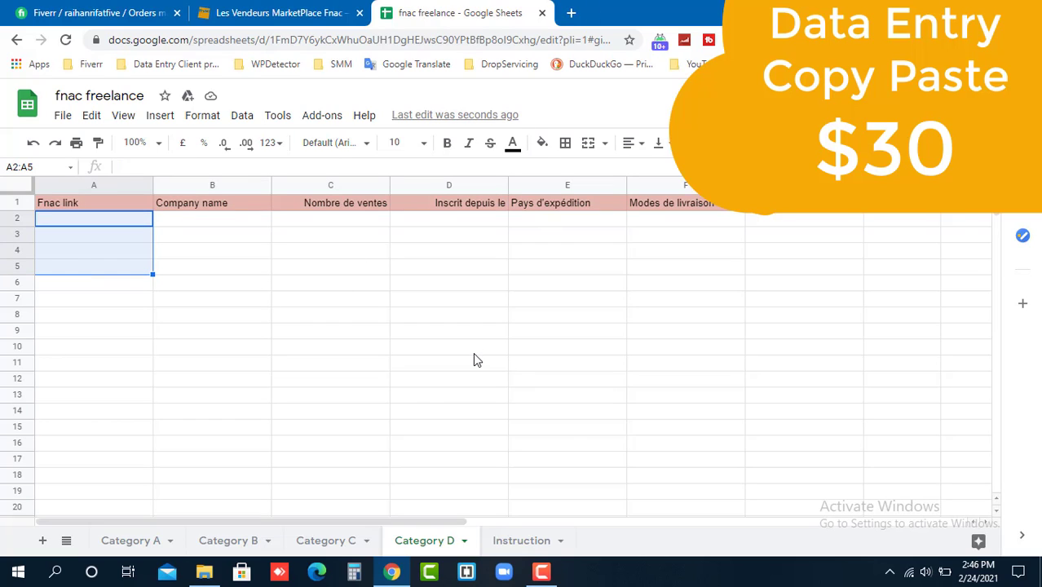
{"action": "left_click", "coordinate": [405, 336]}
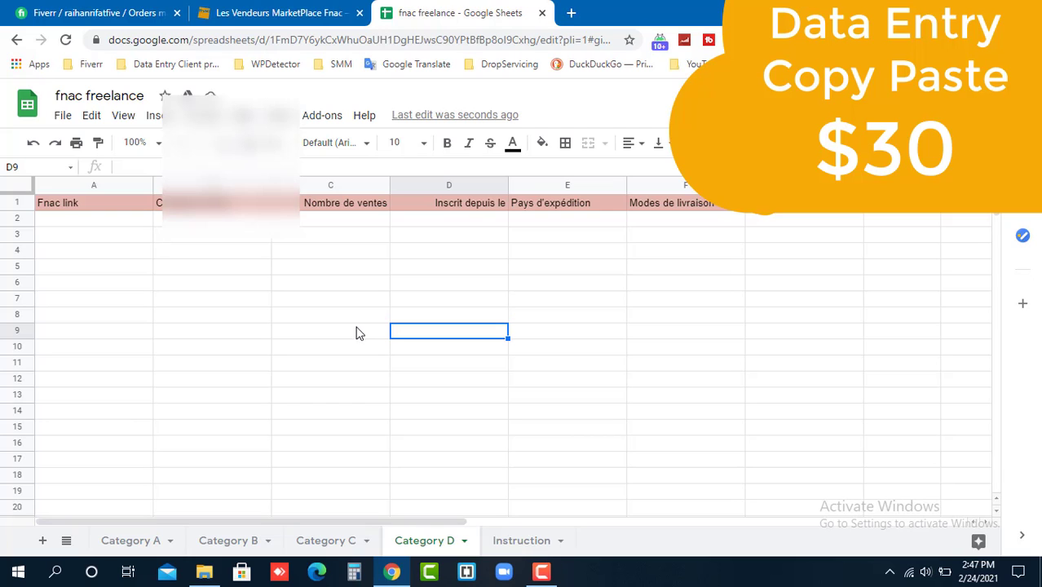
Switch to the Fiverr order page and review the data entry order's details
{"action": "left_click", "coordinate": [117, 8]}
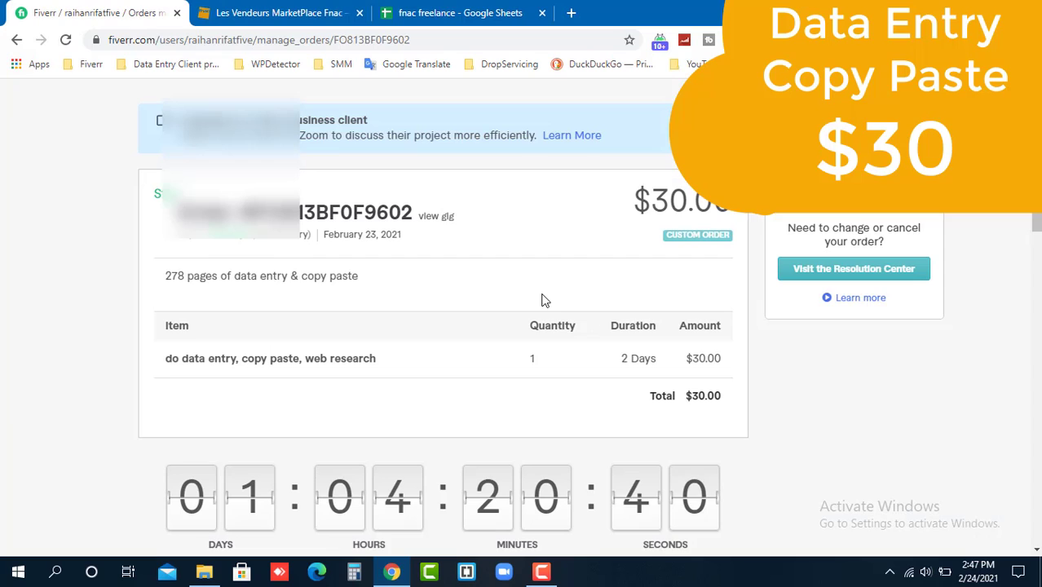